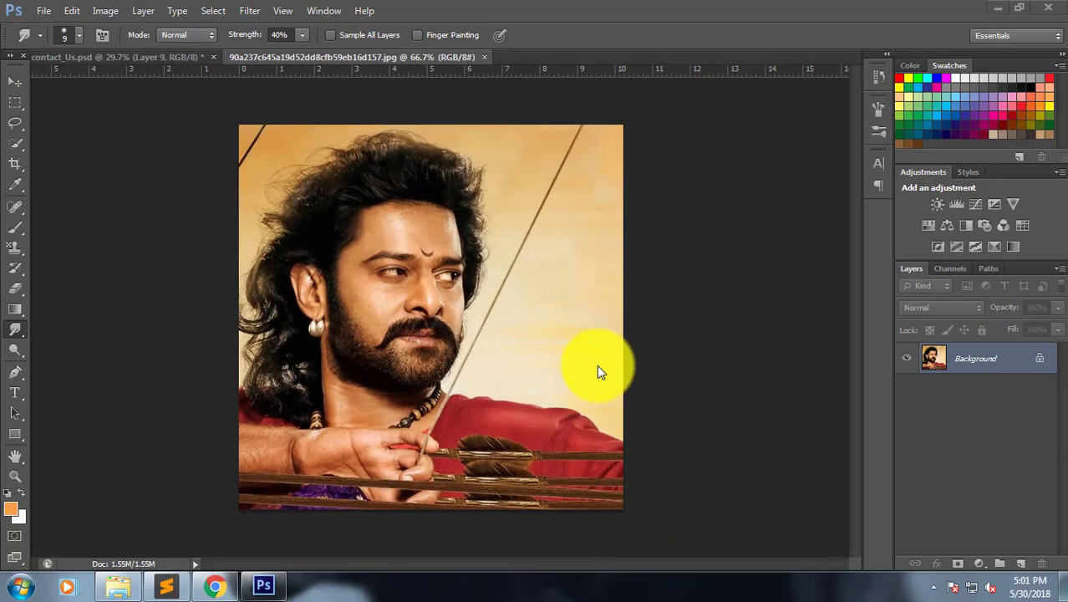
Zoom in and pan across the portrait's face, zoom back out, then bring up the Filter menu.
{"action": "scroll", "coordinate": [405, 393], "scroll_direction": "up", "scroll_amount": 2}
{"action": "scroll", "coordinate": [417, 375], "scroll_direction": "up", "scroll_amount": 1}
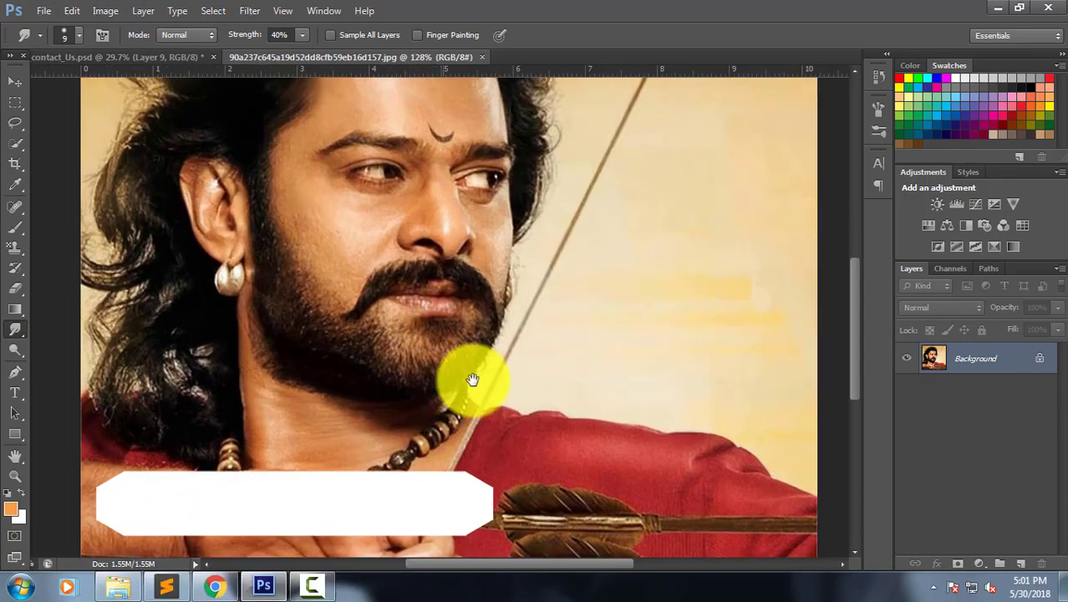
{"action": "left_click_drag", "start_coordinate": [472, 377], "coordinate": [555, 508]}
{"action": "scroll", "coordinate": [529, 398], "scroll_direction": "down", "scroll_amount": 1}
{"action": "scroll", "coordinate": [529, 398], "scroll_direction": "down", "scroll_amount": 1}
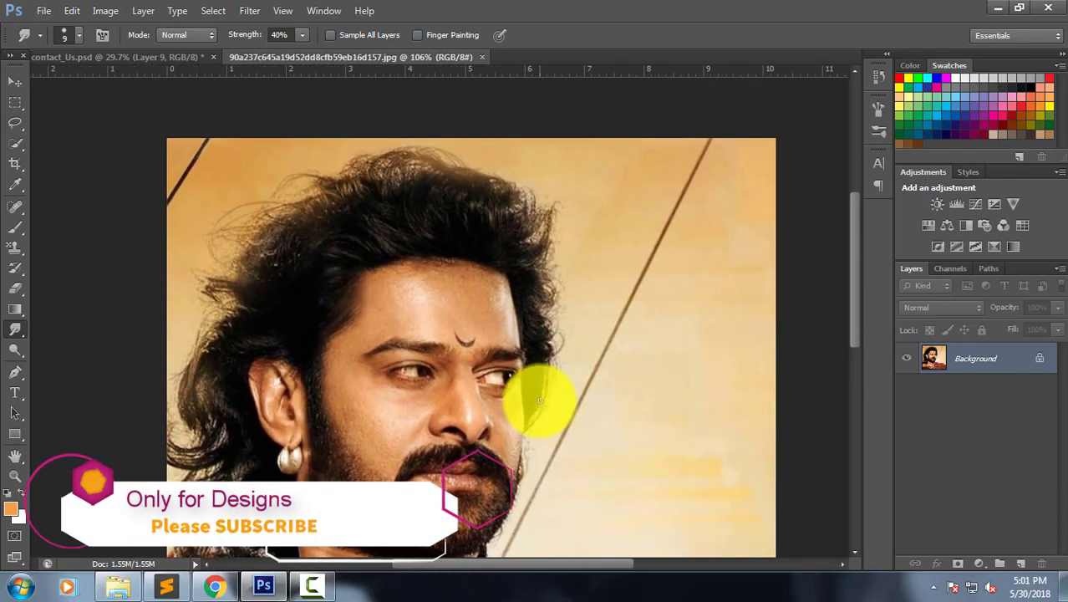
{"action": "left_click", "coordinate": [251, 10]}
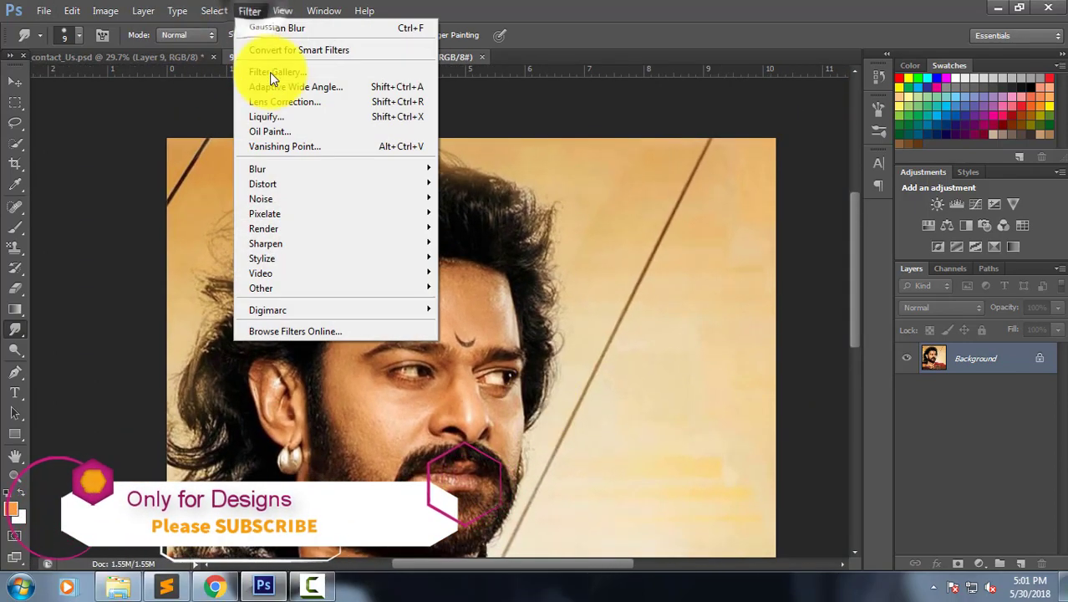
{"action": "mouse_move", "coordinate": [264, 244]}
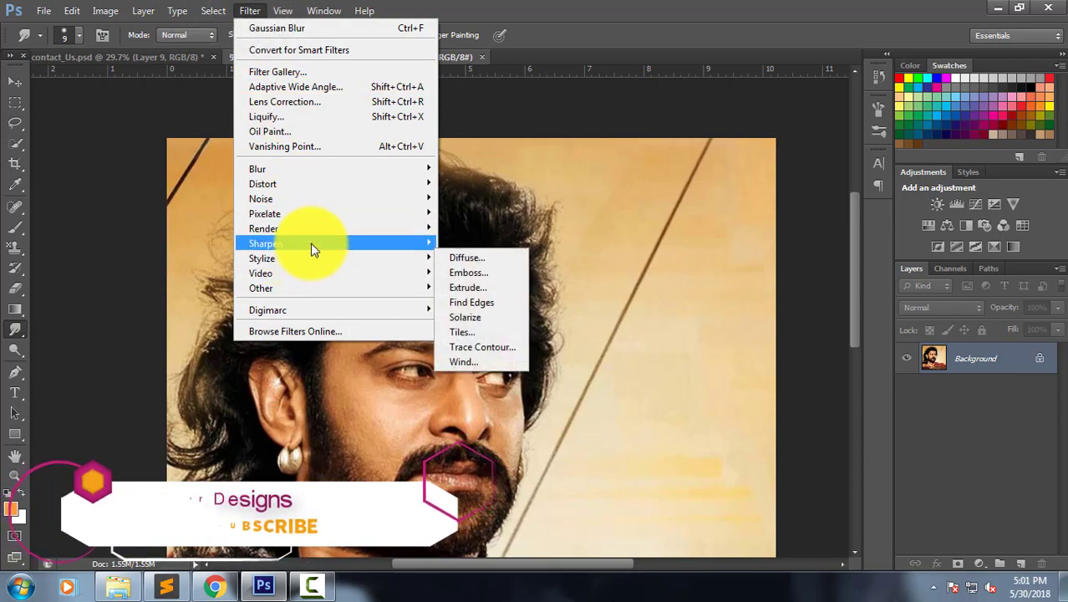
Apply Smart Sharpen at Amount 164% and Radius 1.4 px to the portrait.
{"action": "left_click", "coordinate": [485, 288]}
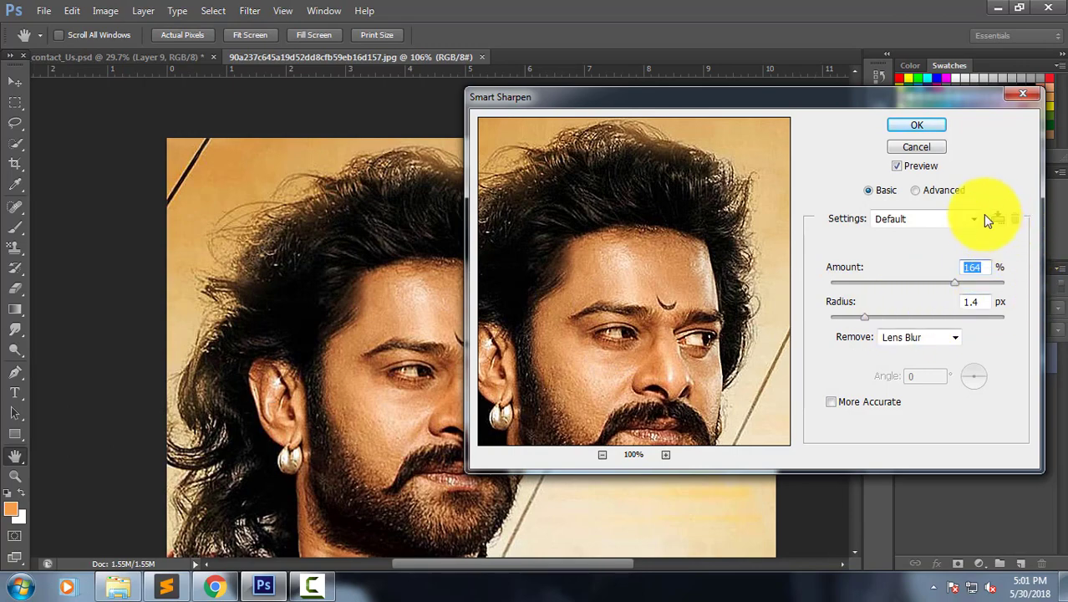
{"action": "left_click", "coordinate": [917, 125]}
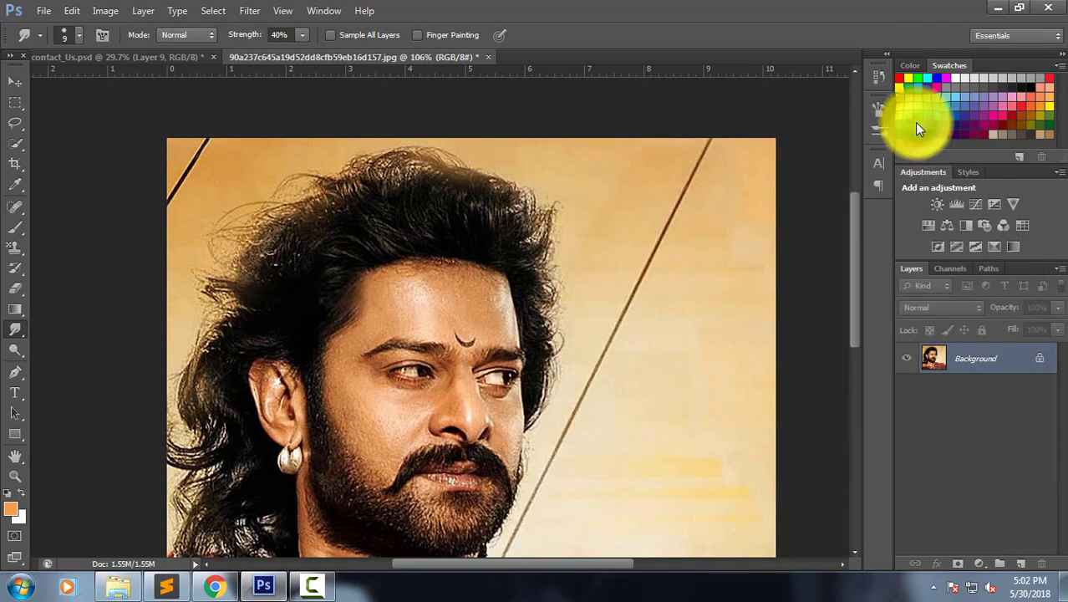
Select the Move tool and apply Image > Auto Color to the portrait.
{"action": "left_click", "coordinate": [15, 82]}
{"action": "left_click", "coordinate": [74, 10]}
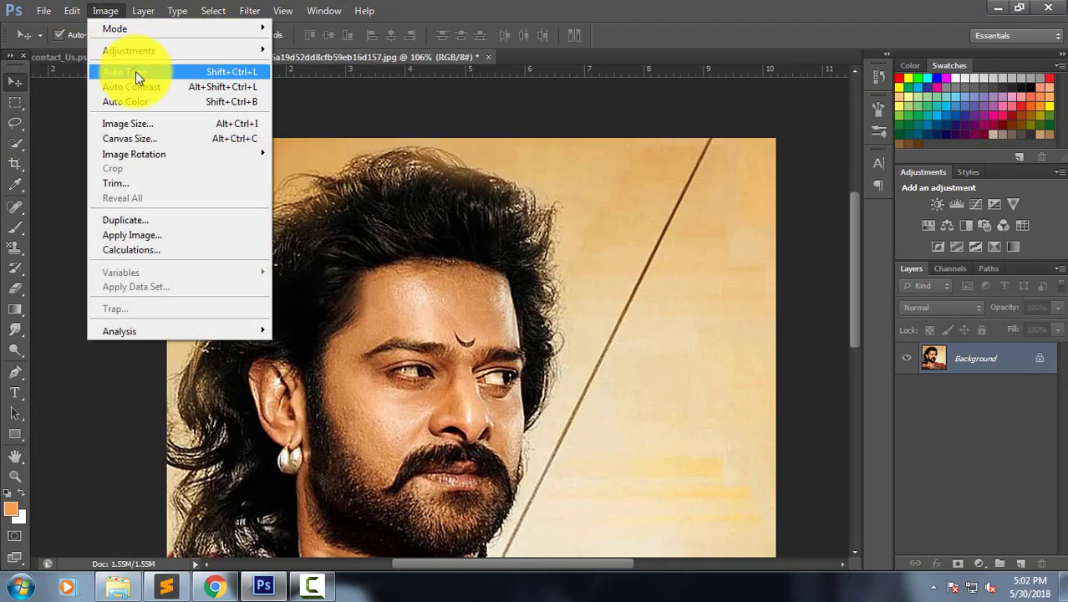
{"action": "left_click", "coordinate": [104, 10]}
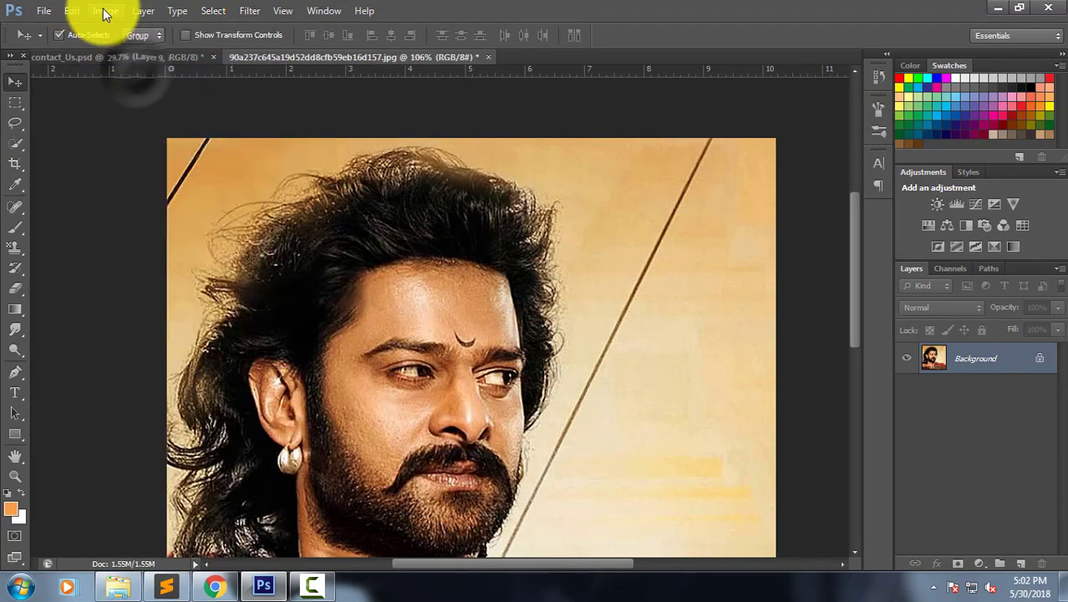
{"action": "left_click", "coordinate": [104, 11]}
{"action": "left_click", "coordinate": [129, 88]}
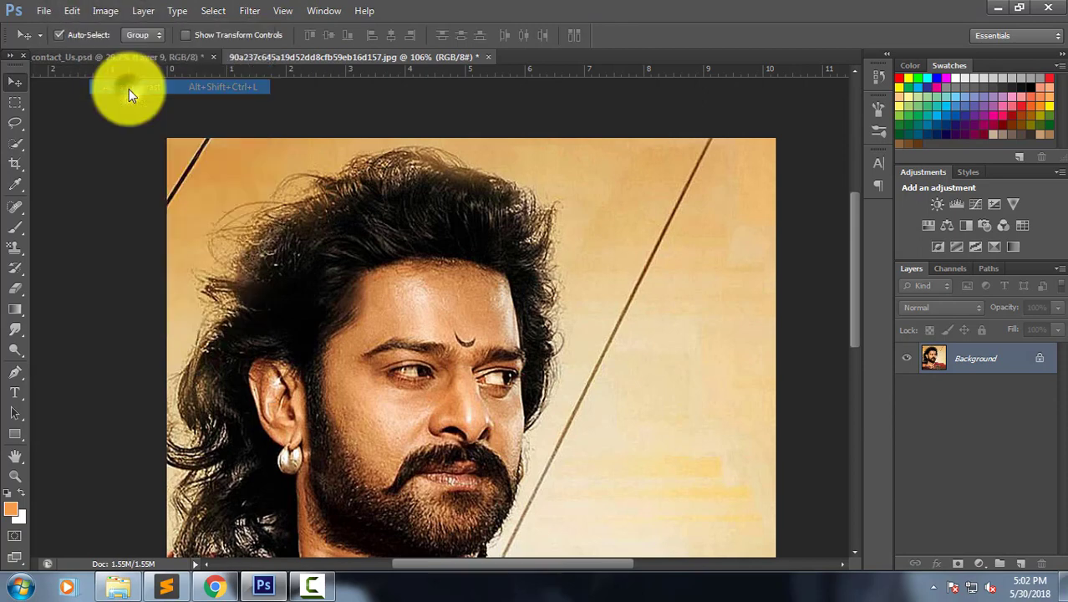
{"action": "left_click", "coordinate": [105, 11]}
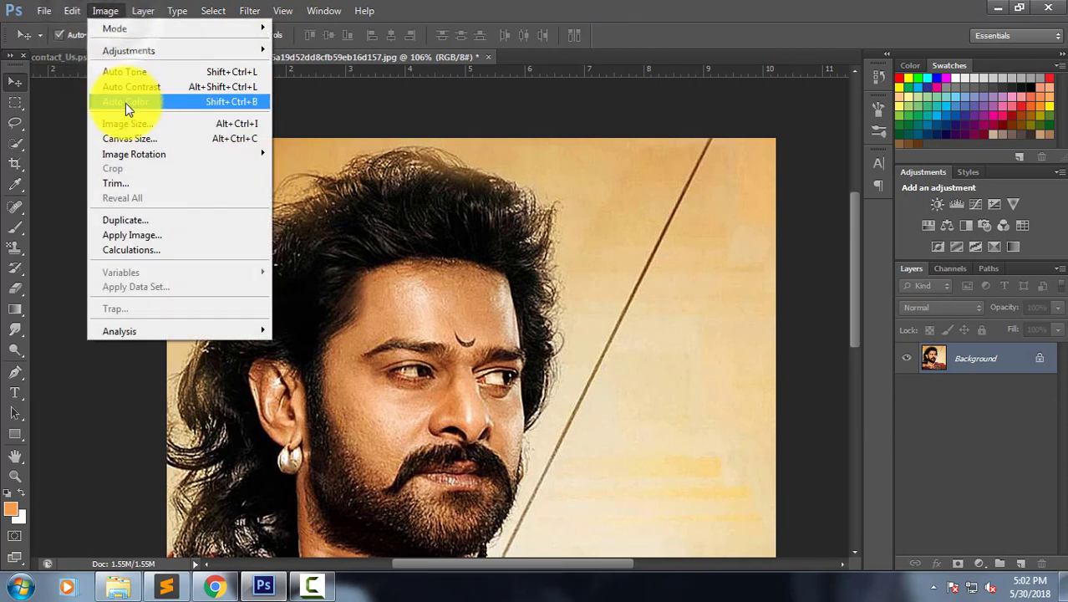
{"action": "left_click", "coordinate": [125, 102]}
{"action": "scroll", "coordinate": [346, 219], "scroll_direction": "down", "scroll_amount": 1}
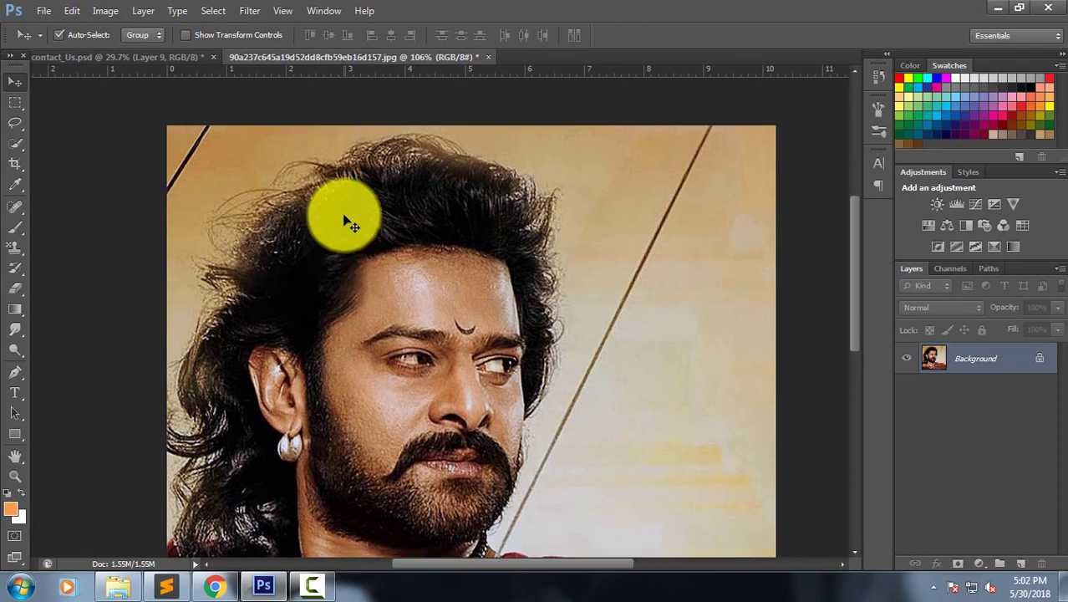
{"action": "scroll", "coordinate": [310, 231], "scroll_direction": "down", "scroll_amount": 1}
{"action": "scroll", "coordinate": [316, 242], "scroll_direction": "down", "scroll_amount": 1}
{"action": "scroll", "coordinate": [297, 200], "scroll_direction": "up", "scroll_amount": 1}
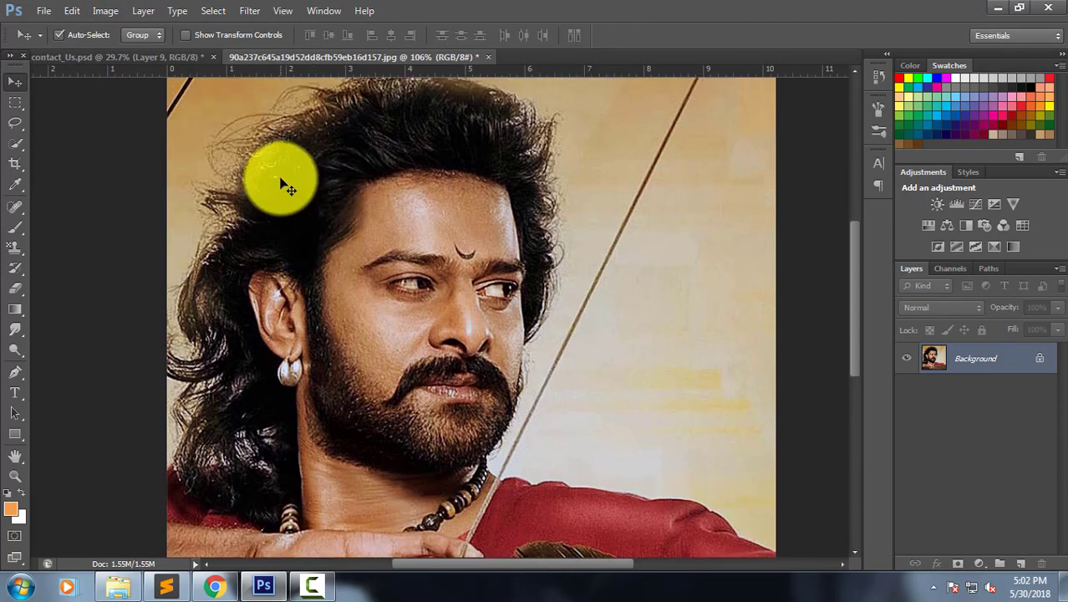
Undo the Auto Color correction and reapply it to compare the result.
{"action": "key", "text": "ctrl+z"}
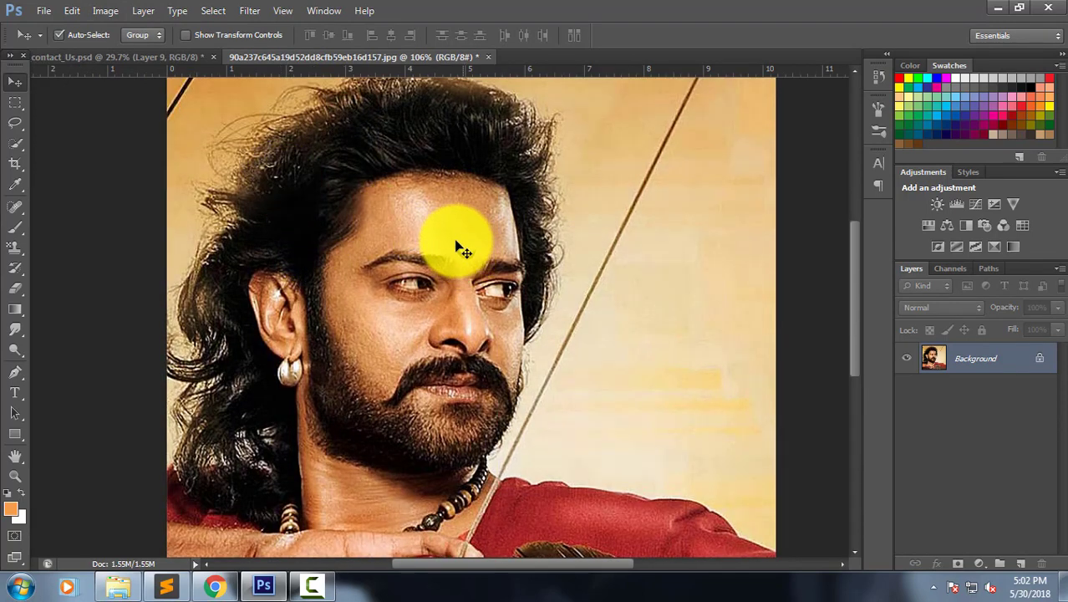
{"action": "left_click", "coordinate": [106, 11]}
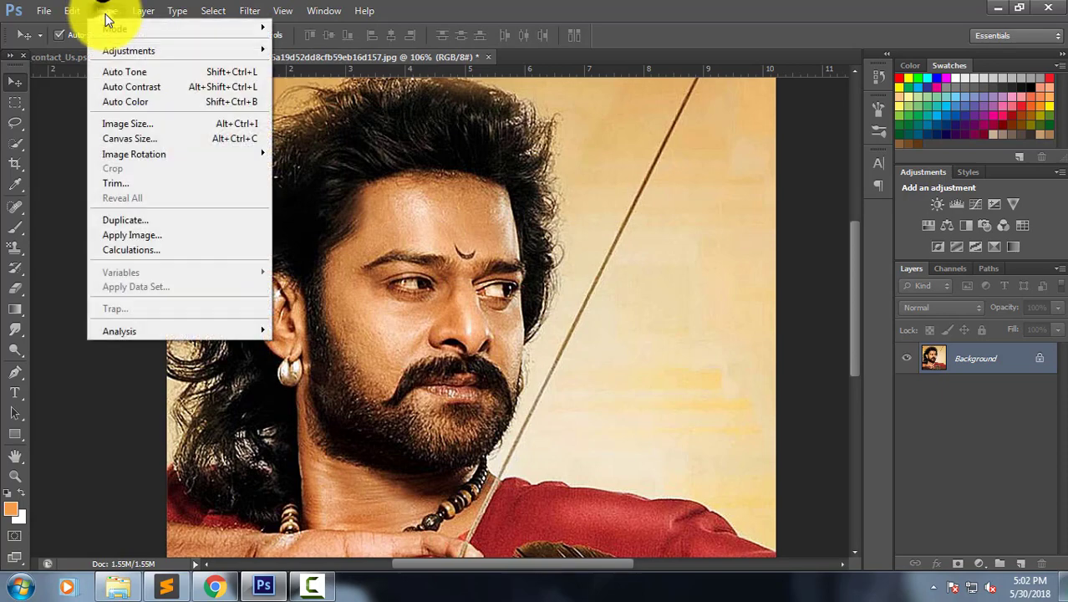
{"action": "left_click", "coordinate": [150, 101]}
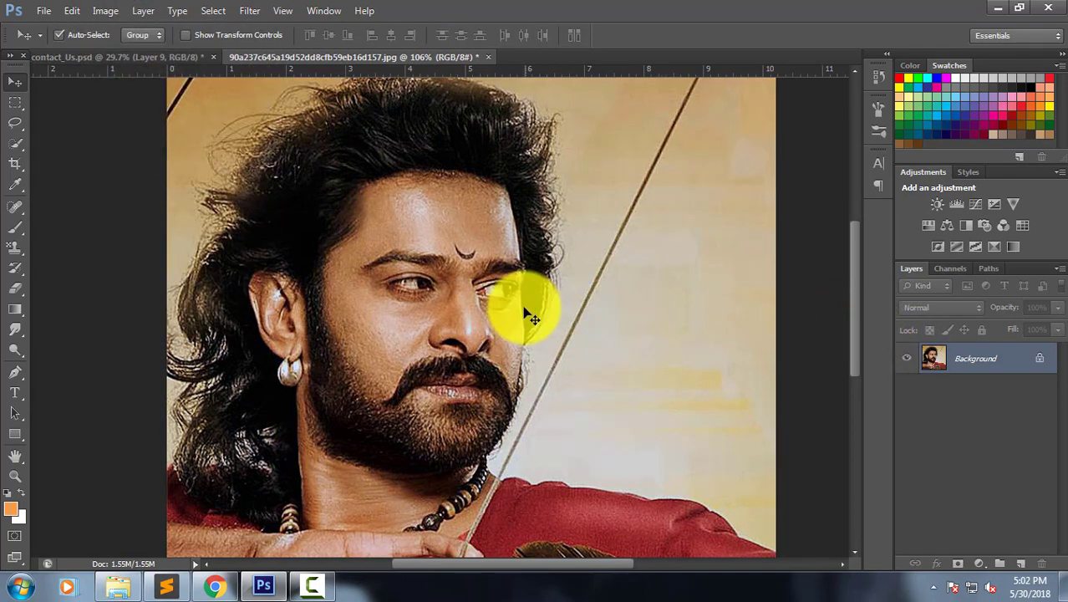
{"action": "scroll", "coordinate": [445, 284], "scroll_direction": "up", "scroll_amount": 4}
{"action": "scroll", "coordinate": [445, 284], "scroll_direction": "down", "scroll_amount": 3}
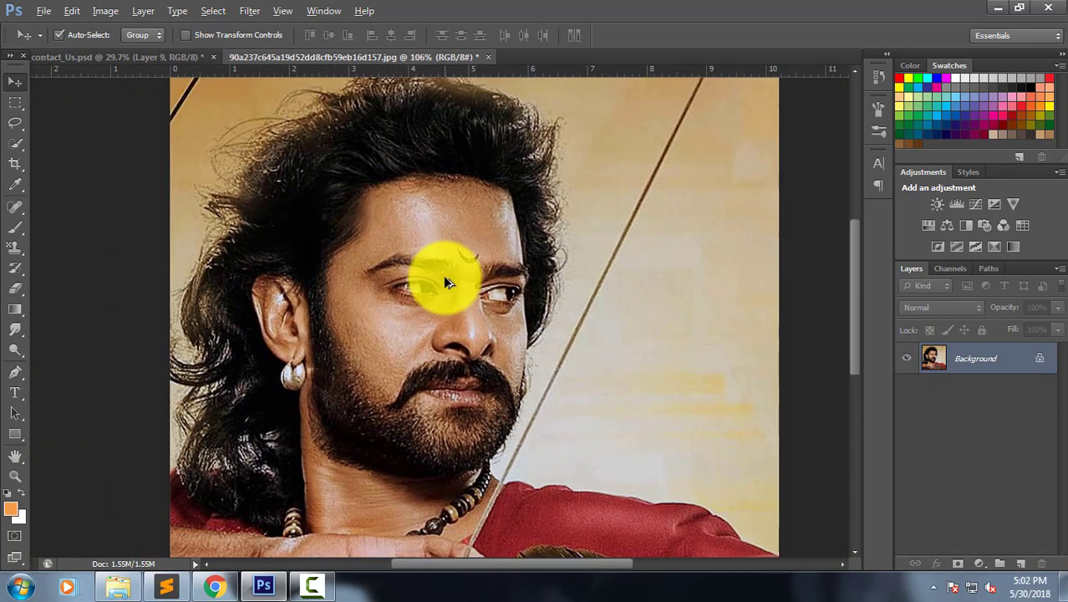
{"action": "scroll", "coordinate": [445, 282], "scroll_direction": "down", "scroll_amount": 2}
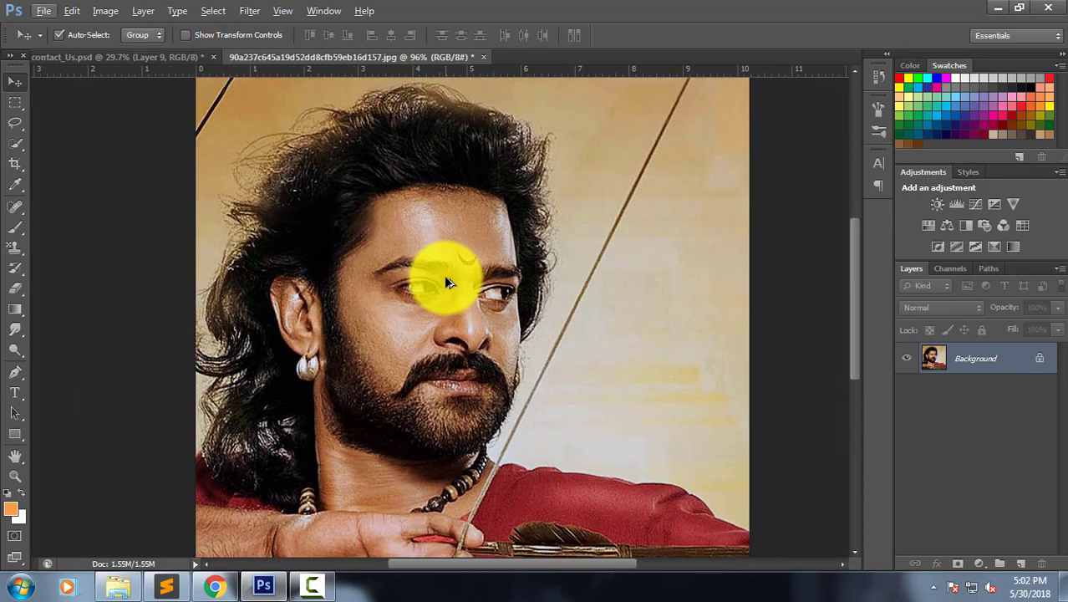
Undo Auto Color to restore the portrait's original warm colours.
{"action": "key", "text": "ctrl+z"}
{"action": "scroll", "coordinate": [485, 291], "scroll_direction": "up", "scroll_amount": 1}
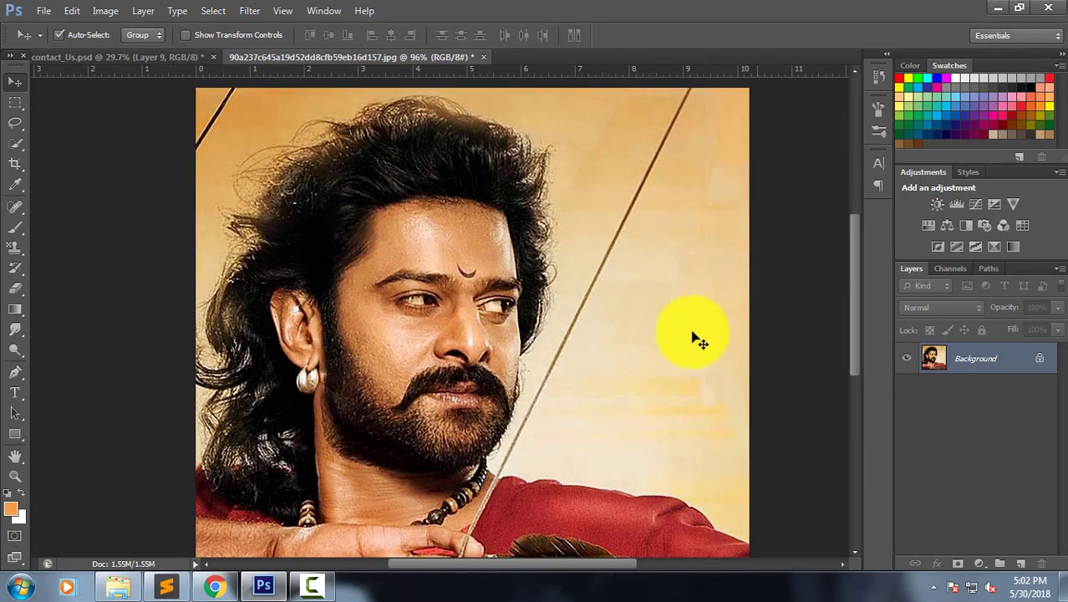
{"action": "scroll", "coordinate": [543, 310], "scroll_direction": "up", "scroll_amount": 3}
{"action": "scroll", "coordinate": [539, 313], "scroll_direction": "down", "scroll_amount": 1}
{"action": "scroll", "coordinate": [538, 315], "scroll_direction": "down", "scroll_amount": 3}
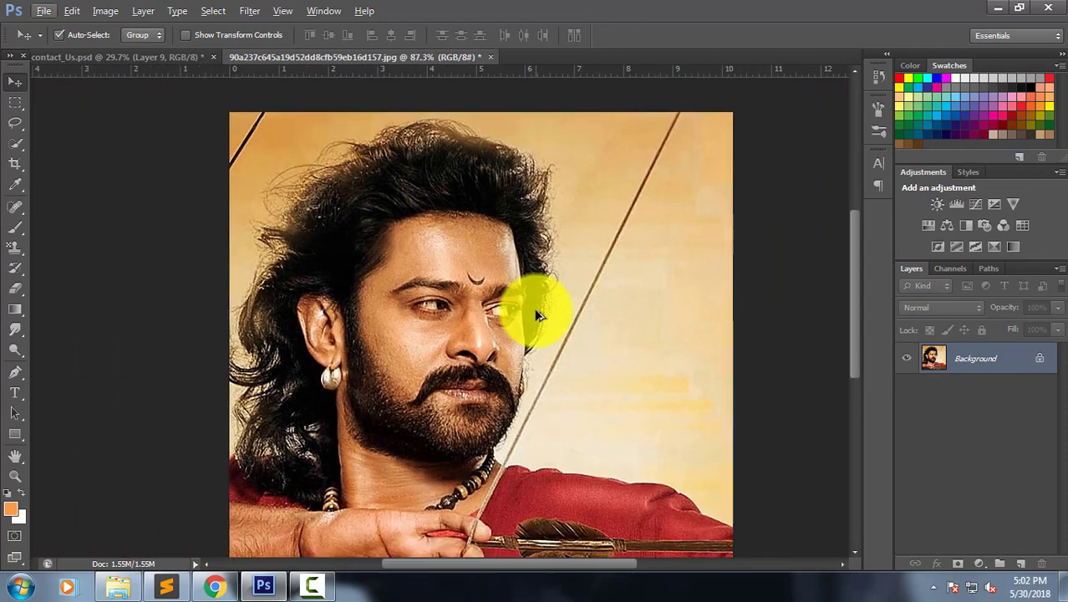
{"action": "scroll", "coordinate": [534, 307], "scroll_direction": "down", "scroll_amount": 1}
{"action": "scroll", "coordinate": [535, 309], "scroll_direction": "down", "scroll_amount": 2}
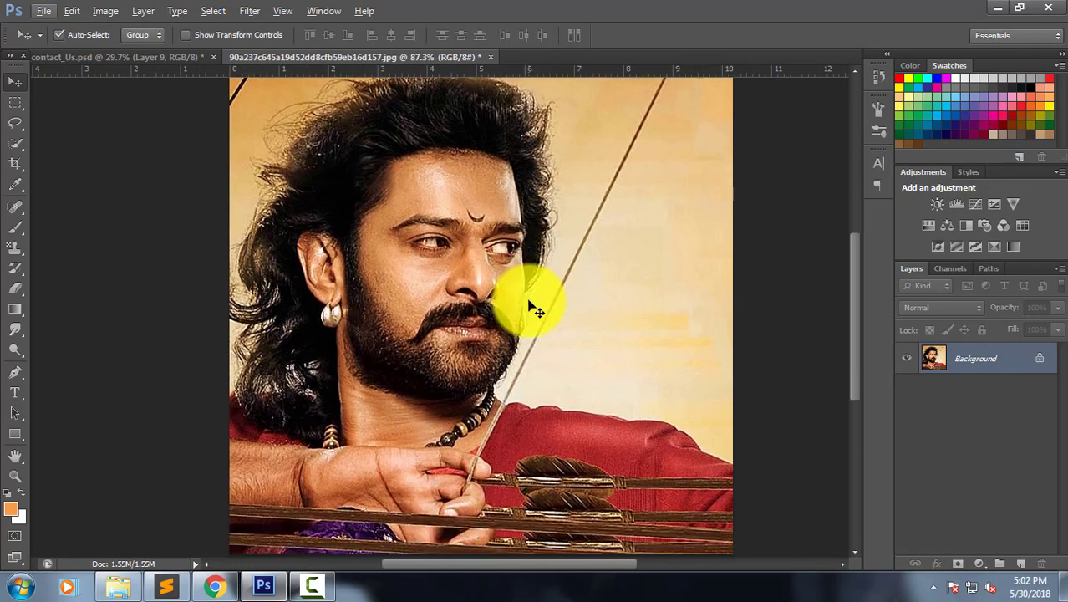
{"action": "scroll", "coordinate": [535, 307], "scroll_direction": "down", "scroll_amount": 3}
{"action": "scroll", "coordinate": [543, 305], "scroll_direction": "up", "scroll_amount": 3}
{"action": "scroll", "coordinate": [662, 298], "scroll_direction": "up", "scroll_amount": 3}
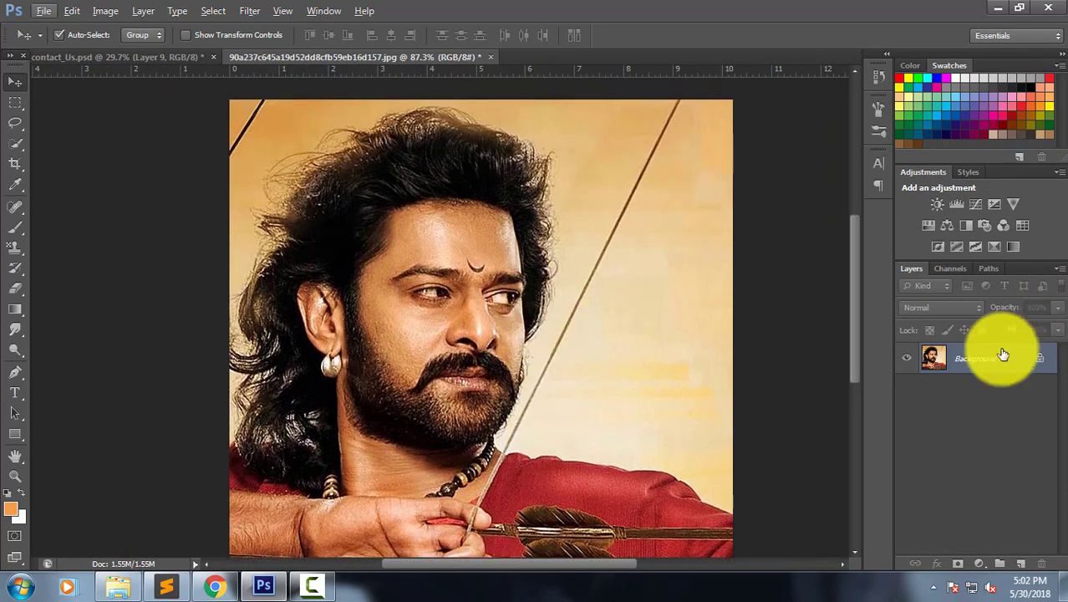
{"action": "scroll", "coordinate": [541, 242], "scroll_direction": "up", "scroll_amount": 1}
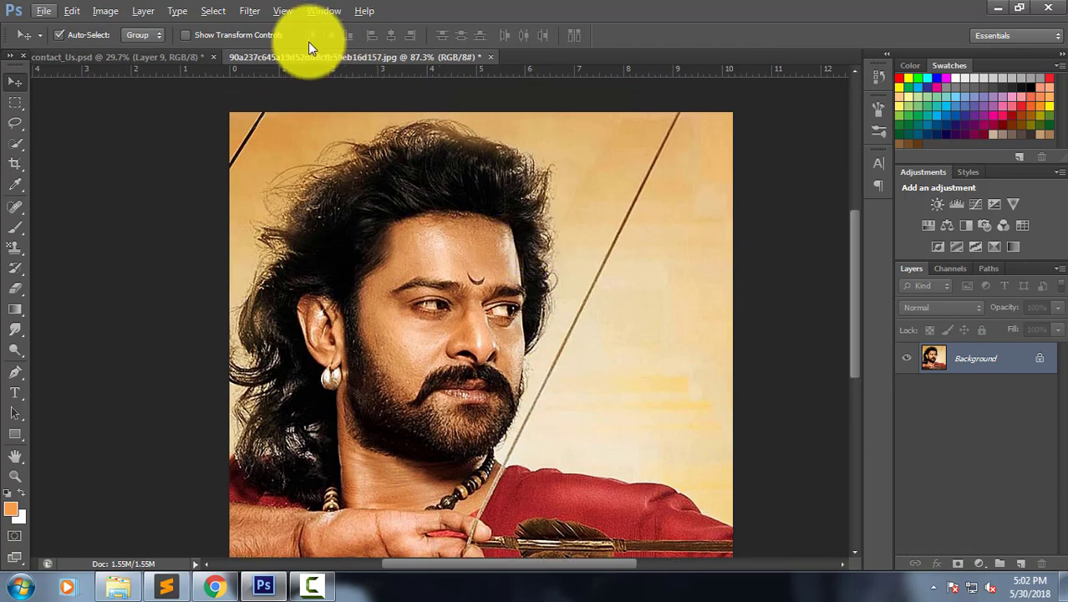
Browse the Filter menu without choosing a filter and zoom in on the portrait.
{"action": "left_click", "coordinate": [216, 10]}
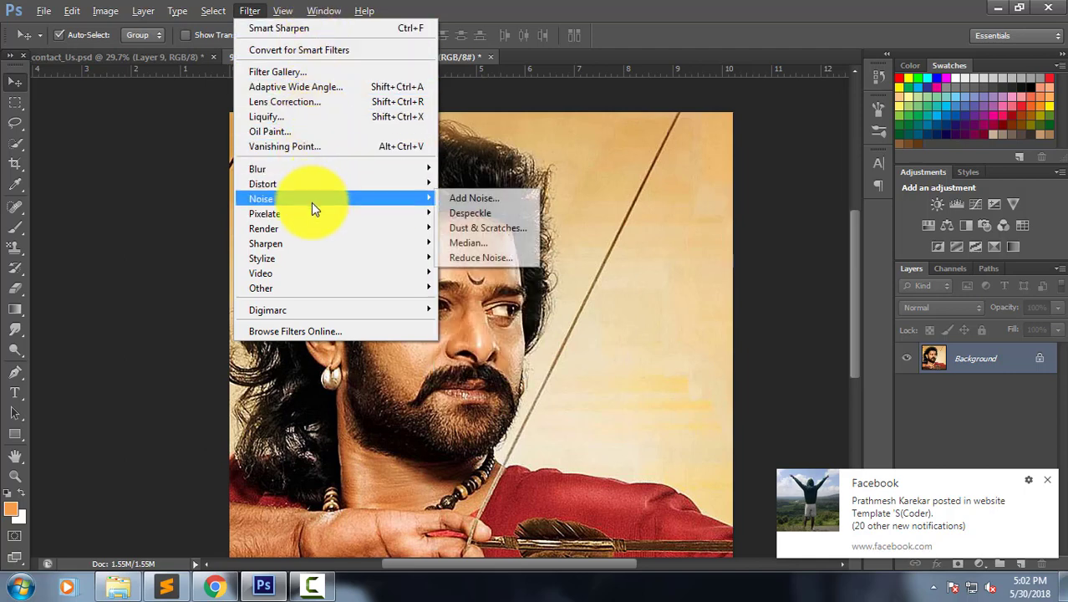
{"action": "left_click", "coordinate": [75, 207]}
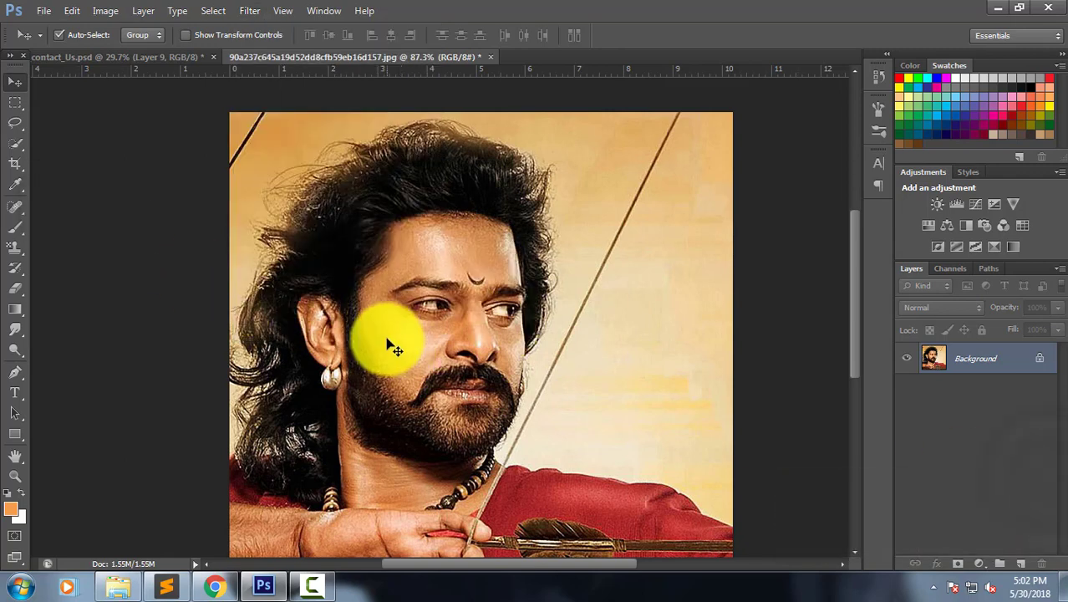
{"action": "scroll", "coordinate": [386, 344], "scroll_direction": "up", "scroll_amount": 1, "text": "alt"}
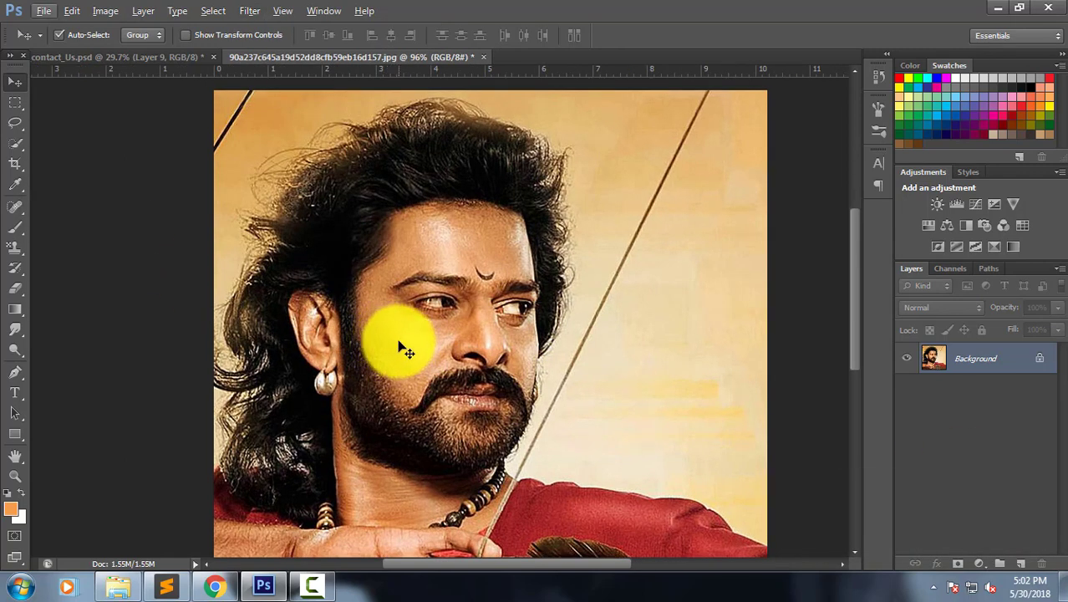
{"action": "scroll", "coordinate": [405, 351], "scroll_direction": "up", "scroll_amount": 1}
{"action": "scroll", "coordinate": [401, 357], "scroll_direction": "up", "scroll_amount": 1, "text": "alt"}
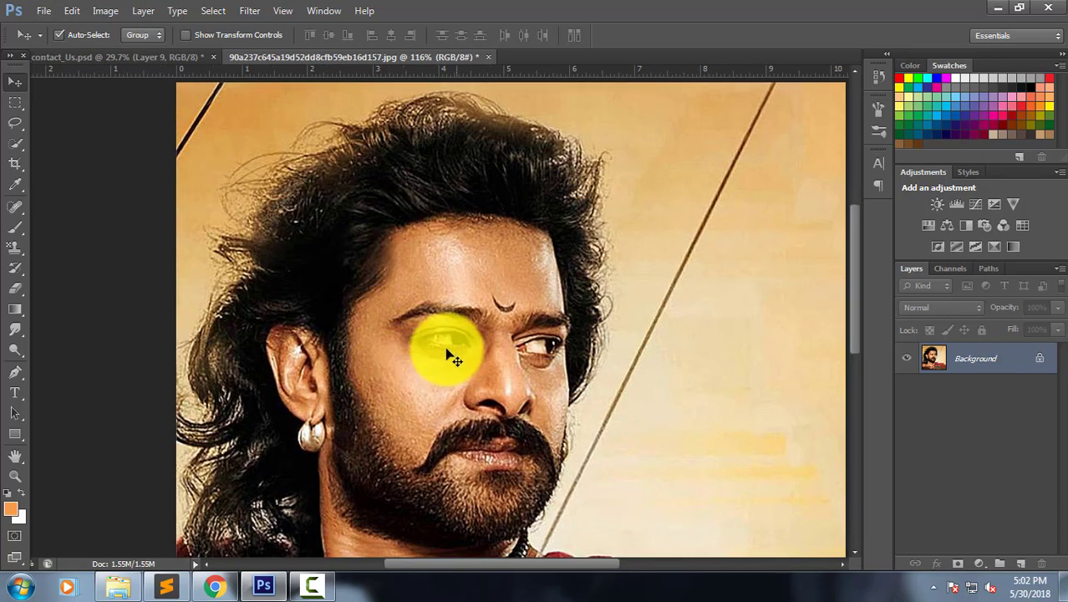
Select the Smudge tool and try a stroke along the hairline.
{"action": "left_click", "coordinate": [15, 330]}
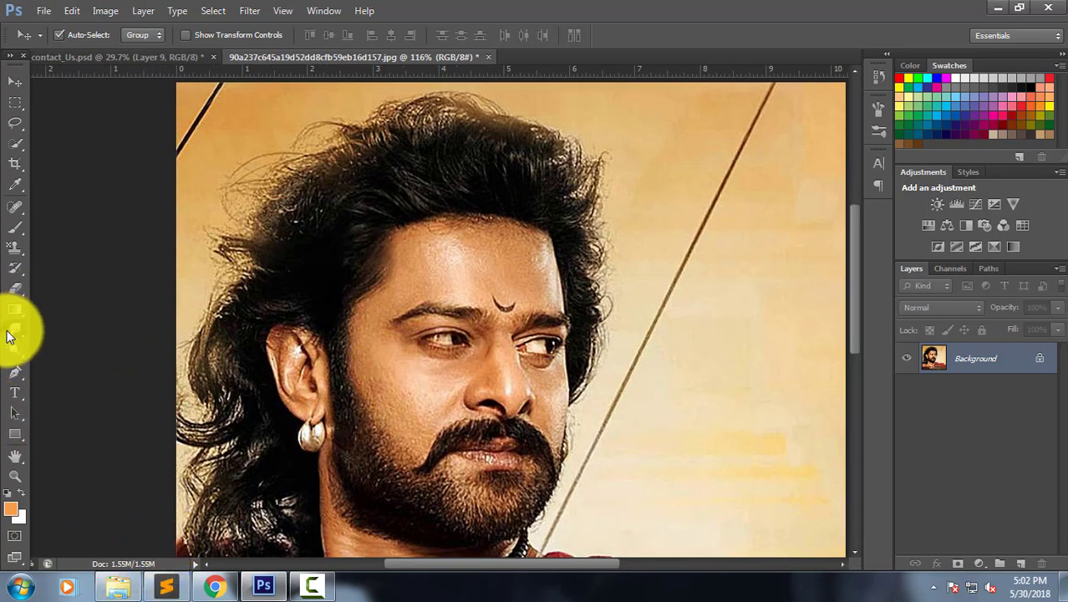
{"action": "left_click_drag", "start_coordinate": [363, 255], "coordinate": [419, 262]}
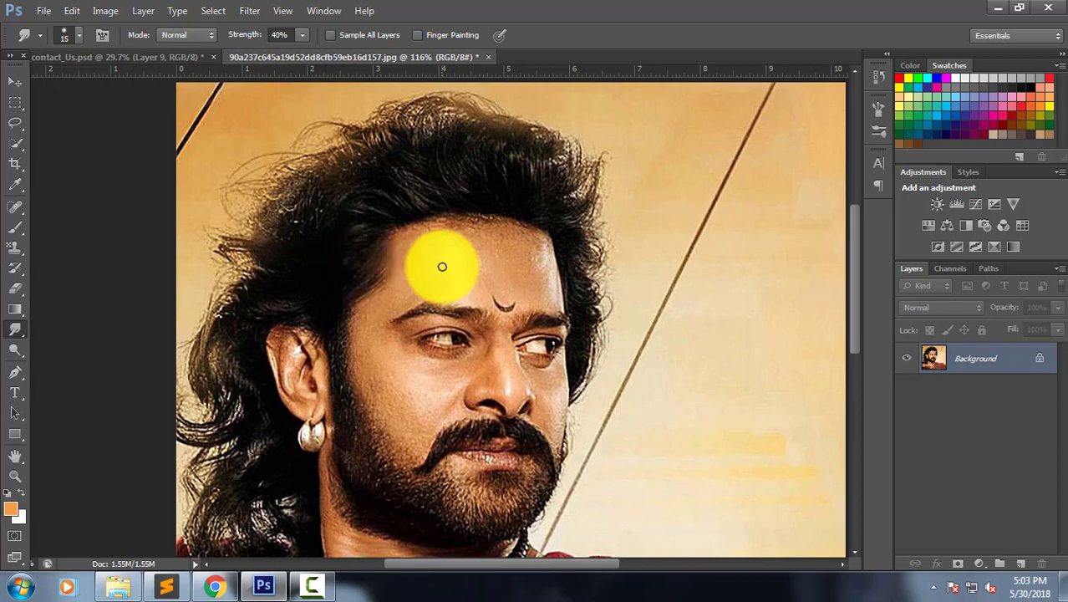
{"action": "scroll", "coordinate": [436, 266], "scroll_direction": "up", "scroll_amount": 3, "text": "alt"}
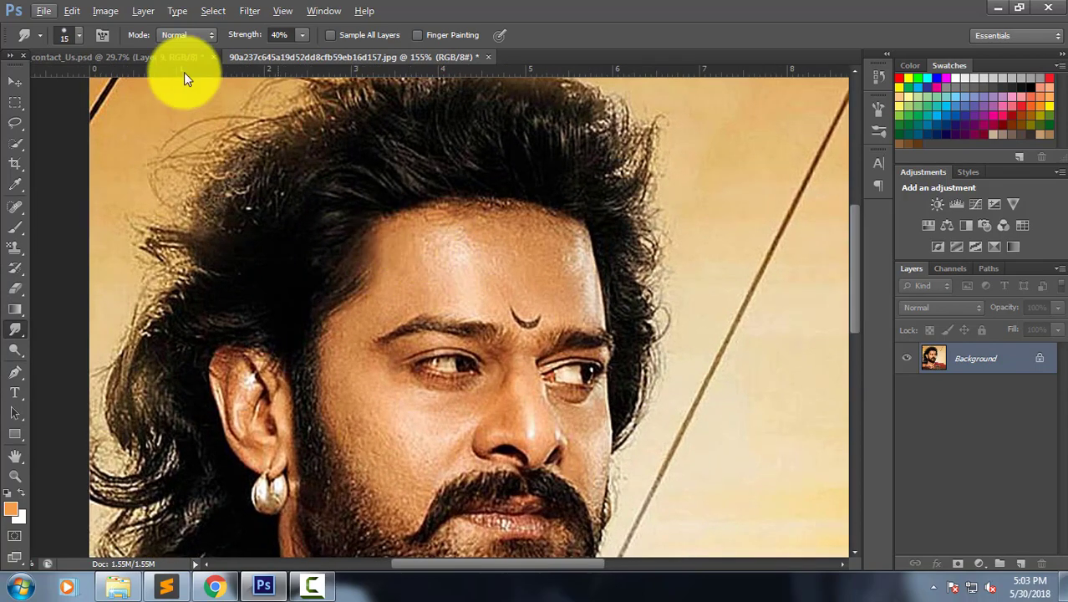
Choose a round brush tip preset and shrink the Smudge brush to 15 px.
{"action": "left_click", "coordinate": [78, 38]}
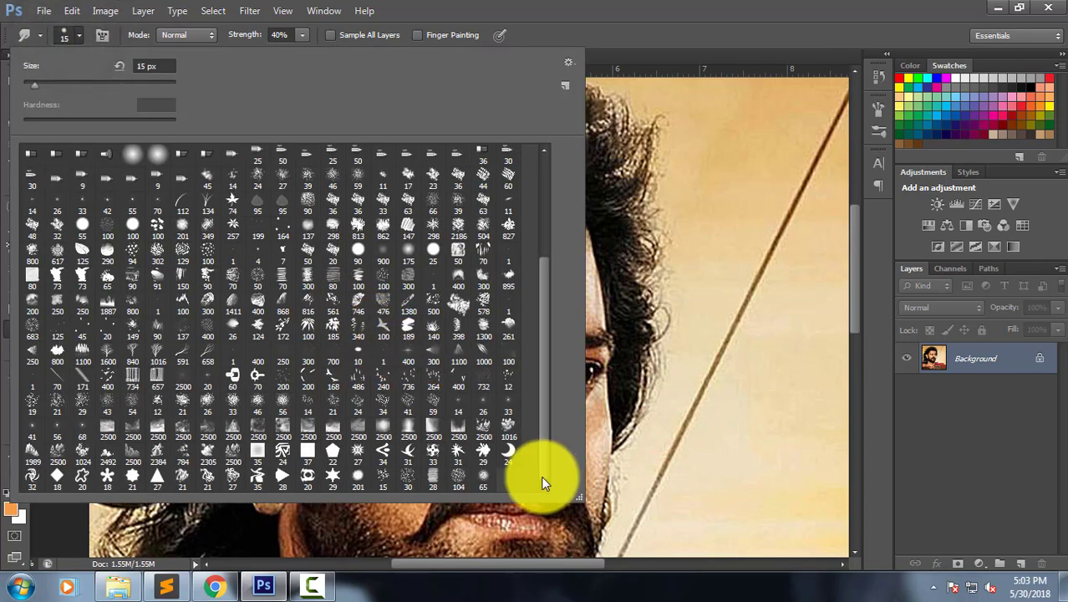
{"action": "left_click", "coordinate": [485, 475]}
{"action": "key", "text": "Escape"}
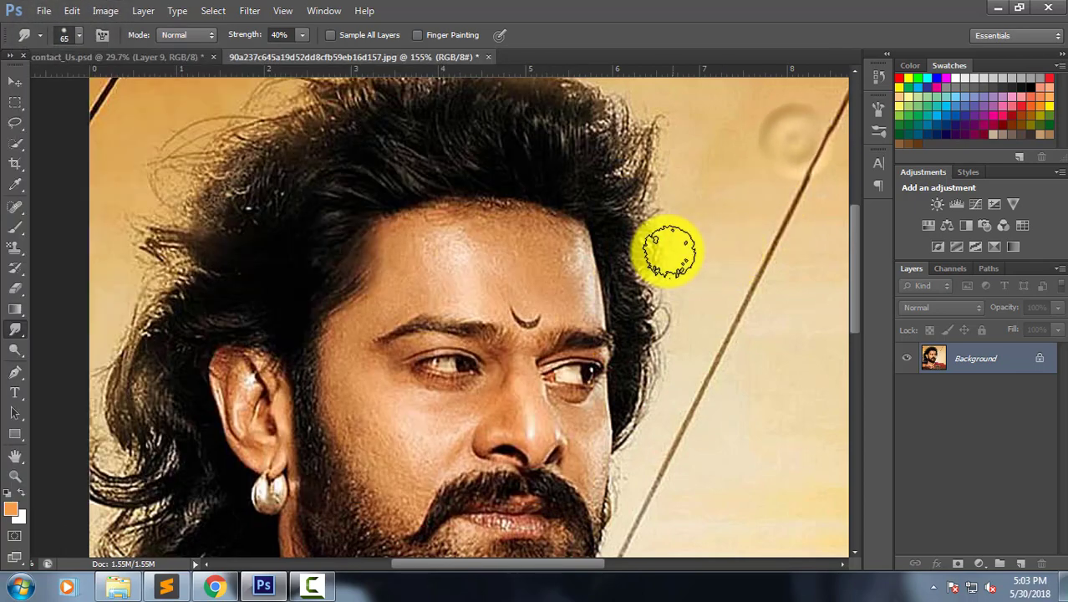
{"action": "key", "text": "bracketleft"}
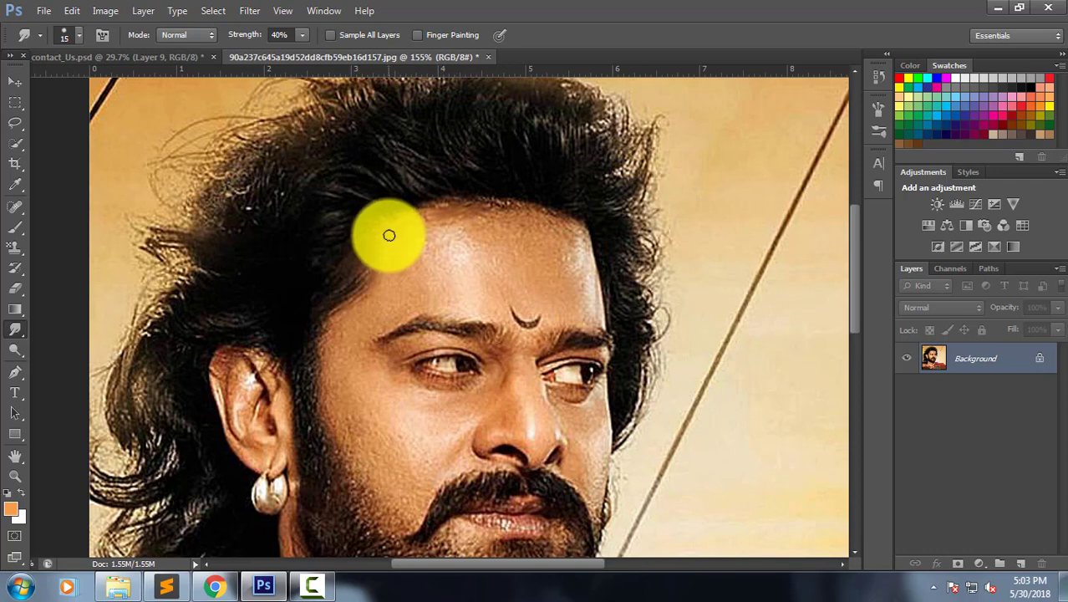
Smudge along the hairline and across the forehead at 40% strength for a painted look.
{"action": "mouse_move", "coordinate": [424, 223]}
{"action": "left_mouse_down"}
{"action": "mouse_move", "coordinate": [389, 248]}
{"action": "mouse_move", "coordinate": [414, 239]}
{"action": "mouse_move", "coordinate": [409, 279]}
{"action": "left_mouse_up"}
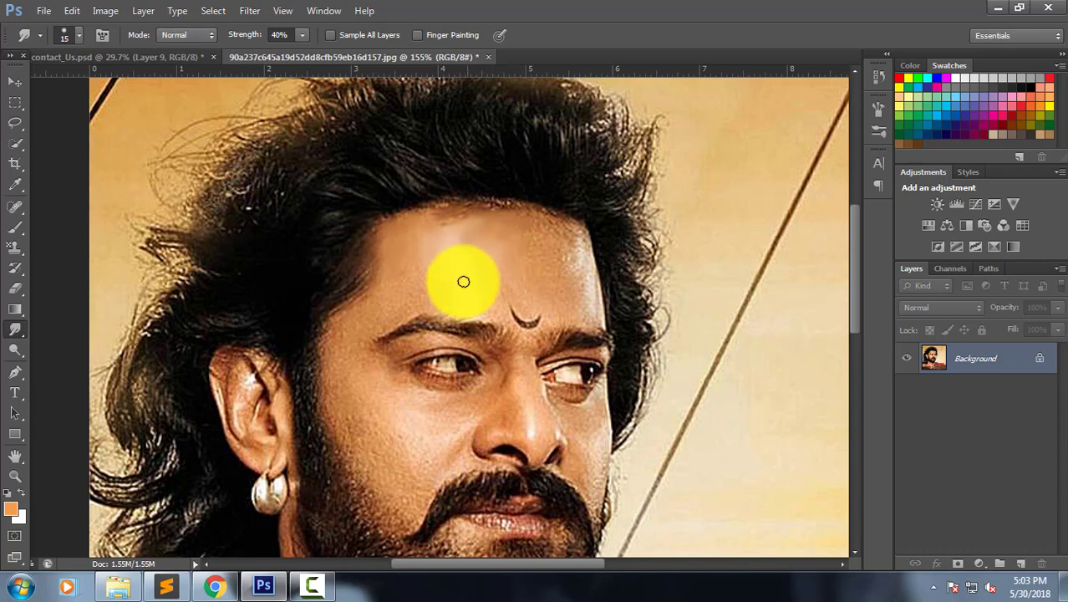
{"action": "left_click_drag", "start_coordinate": [459, 246], "coordinate": [423, 293]}
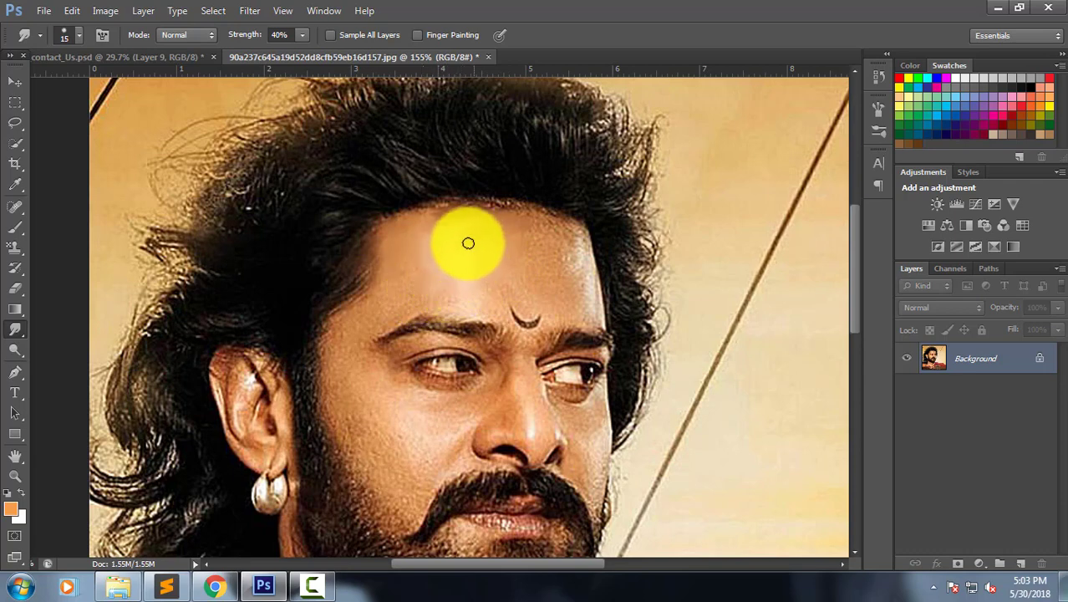
{"action": "left_click_drag", "start_coordinate": [475, 225], "coordinate": [417, 271]}
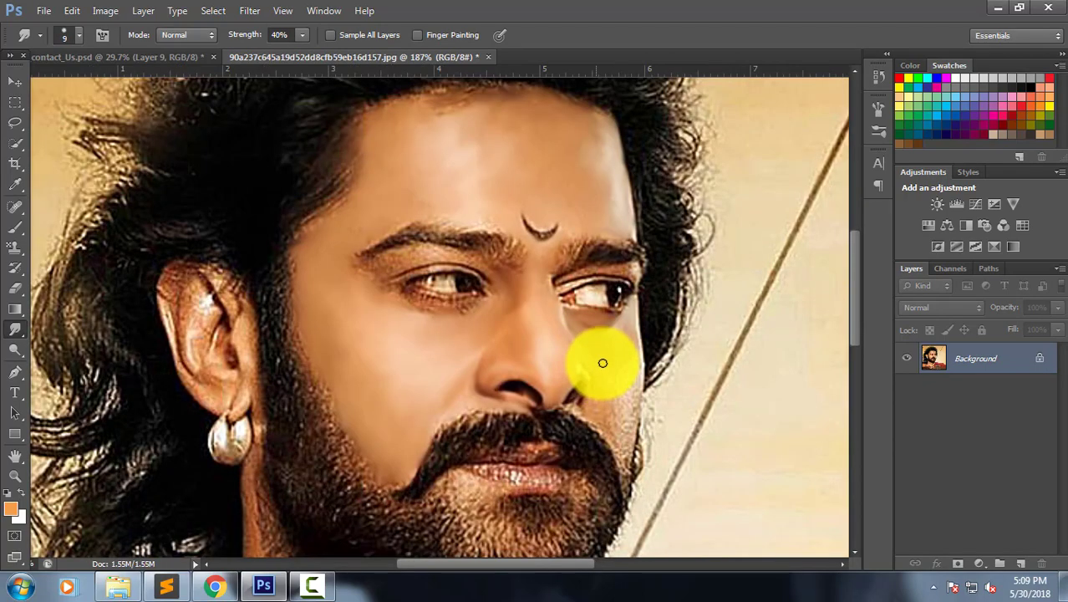
Smudge the right cheek up toward the eye.
{"action": "mouse_move", "coordinate": [610, 374]}
{"action": "left_mouse_down"}
{"action": "mouse_move", "coordinate": [642, 306]}
{"action": "mouse_move", "coordinate": [624, 377]}
{"action": "mouse_move", "coordinate": [620, 359]}
{"action": "mouse_move", "coordinate": [603, 370]}
{"action": "mouse_move", "coordinate": [593, 357]}
{"action": "mouse_move", "coordinate": [596, 375]}
{"action": "mouse_move", "coordinate": [584, 364]}
{"action": "mouse_move", "coordinate": [584, 377]}
{"action": "mouse_move", "coordinate": [576, 358]}
{"action": "mouse_move", "coordinate": [589, 373]}
{"action": "mouse_move", "coordinate": [574, 382]}
{"action": "mouse_move", "coordinate": [579, 393]}
{"action": "mouse_move", "coordinate": [613, 383]}
{"action": "mouse_move", "coordinate": [579, 410]}
{"action": "mouse_move", "coordinate": [619, 354]}
{"action": "left_mouse_up"}
{"action": "scroll", "coordinate": [619, 353], "scroll_direction": "down", "scroll_amount": 3}
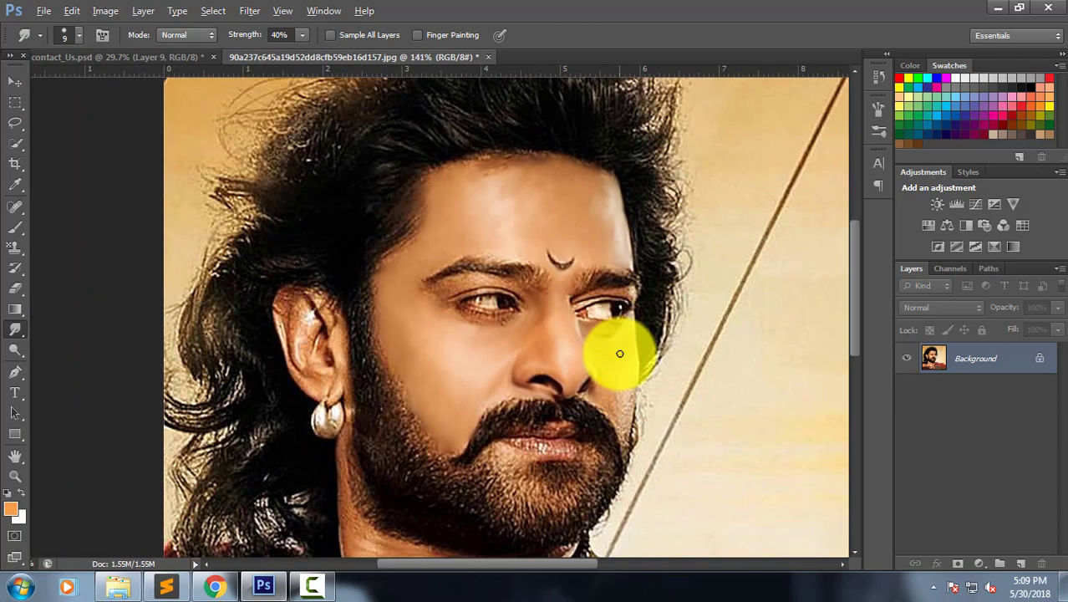
{"action": "scroll", "coordinate": [619, 354], "scroll_direction": "up", "scroll_amount": 3}
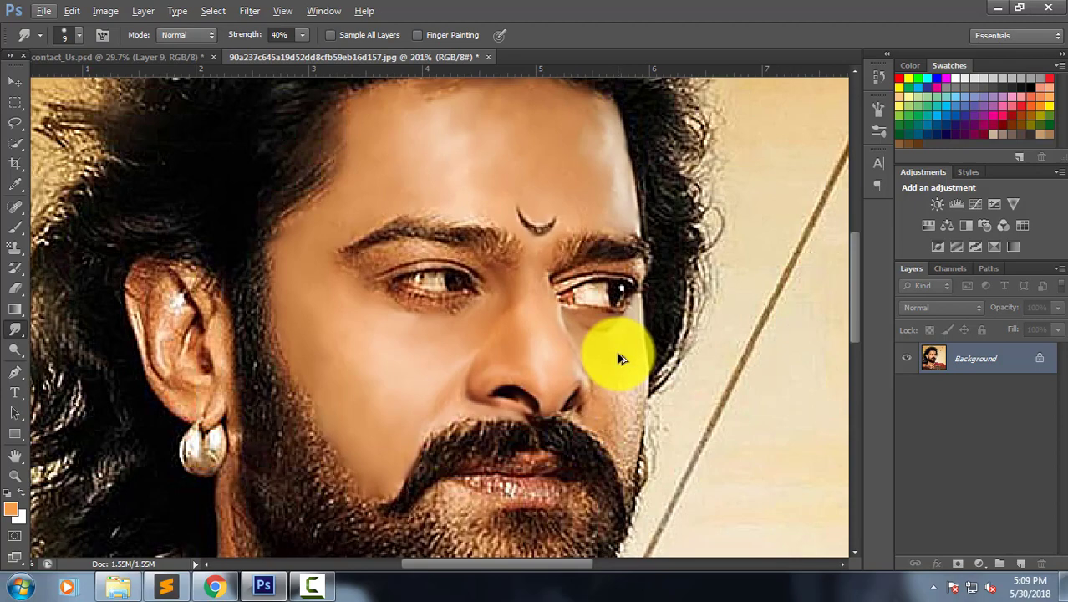
{"action": "scroll", "coordinate": [619, 357], "scroll_direction": "down", "scroll_amount": 3}
{"action": "scroll", "coordinate": [639, 365], "scroll_direction": "up", "scroll_amount": 2}
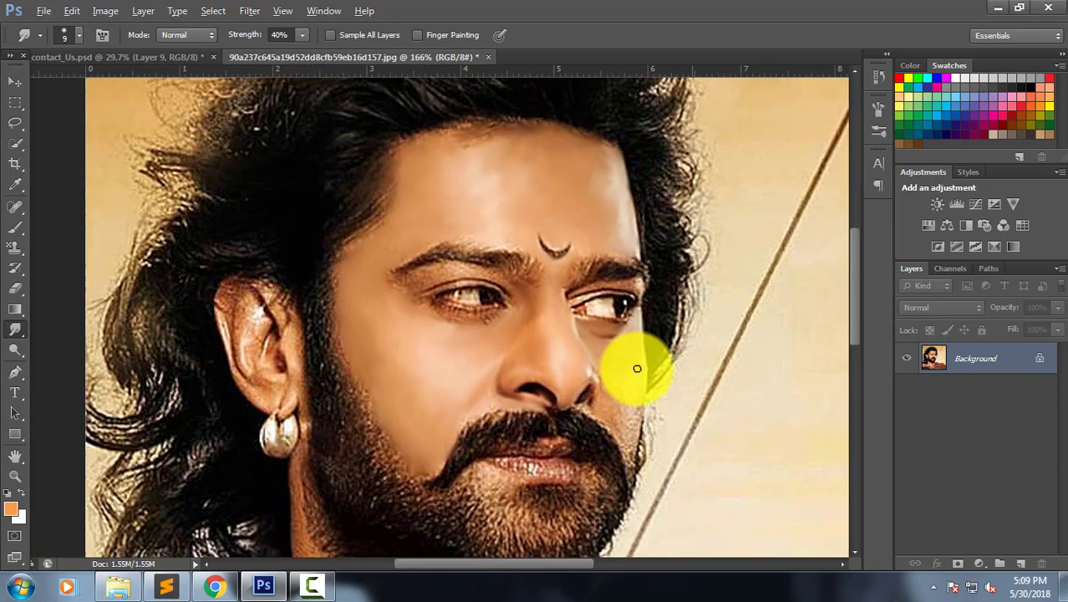
{"action": "scroll", "coordinate": [634, 364], "scroll_direction": "up", "scroll_amount": 1}
{"action": "scroll", "coordinate": [585, 376], "scroll_direction": "up", "scroll_amount": 2}
{"action": "scroll", "coordinate": [590, 382], "scroll_direction": "down", "scroll_amount": 3}
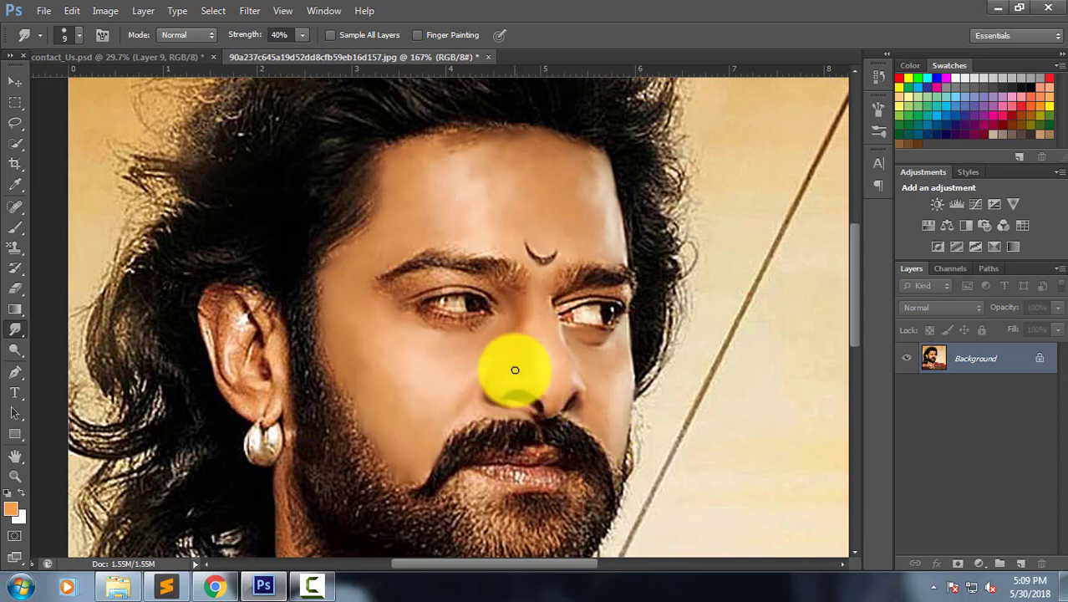
{"action": "scroll", "coordinate": [512, 357], "scroll_direction": "up", "scroll_amount": 1}
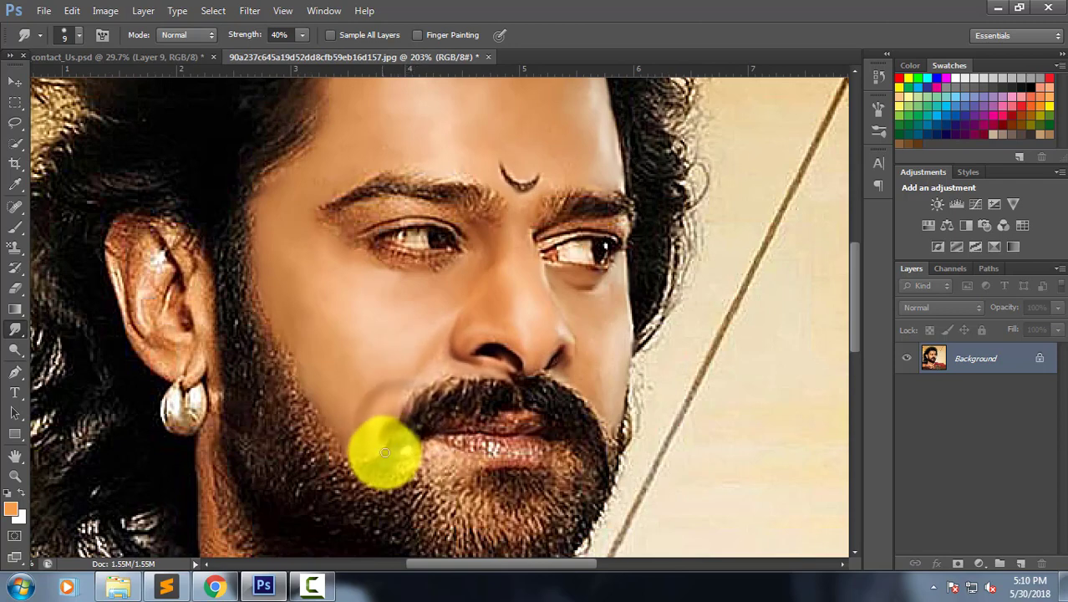
Smooth the moustache's left edge, middle hairs and right side around the nose.
{"action": "mouse_move", "coordinate": [383, 459]}
{"action": "left_mouse_down"}
{"action": "mouse_move", "coordinate": [369, 459]}
{"action": "mouse_move", "coordinate": [422, 435]}
{"action": "mouse_move", "coordinate": [386, 467]}
{"action": "mouse_move", "coordinate": [420, 423]}
{"action": "mouse_move", "coordinate": [424, 386]}
{"action": "mouse_move", "coordinate": [405, 413]}
{"action": "mouse_move", "coordinate": [468, 385]}
{"action": "mouse_move", "coordinate": [428, 409]}
{"action": "mouse_move", "coordinate": [474, 394]}
{"action": "mouse_move", "coordinate": [484, 406]}
{"action": "left_mouse_up"}
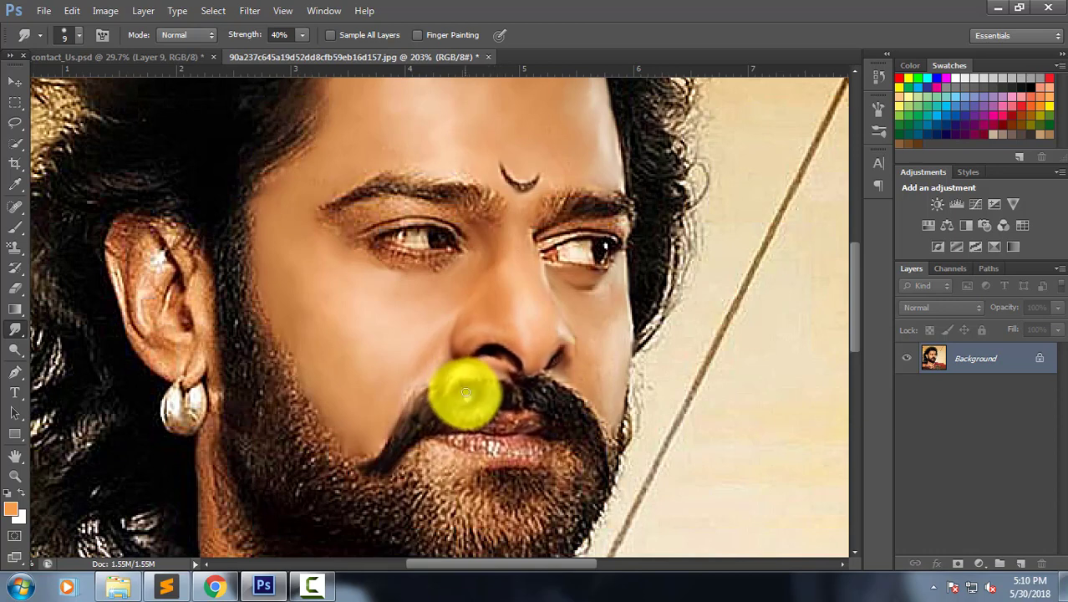
{"action": "left_click_drag", "start_coordinate": [465, 392], "coordinate": [499, 401]}
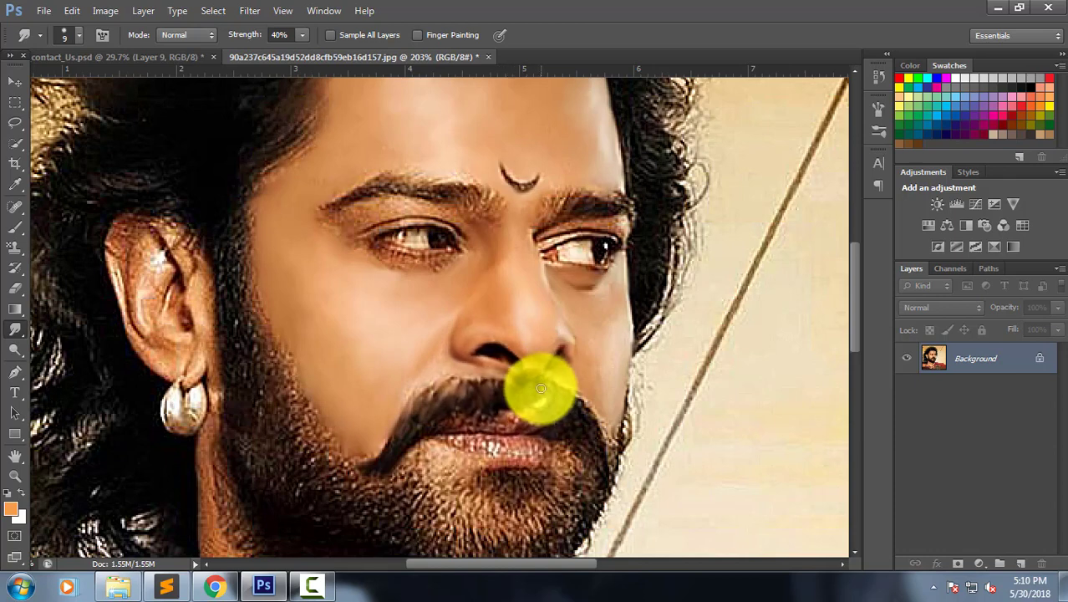
{"action": "mouse_move", "coordinate": [551, 382]}
{"action": "left_mouse_down"}
{"action": "mouse_move", "coordinate": [543, 401]}
{"action": "mouse_move", "coordinate": [532, 398]}
{"action": "left_mouse_up"}
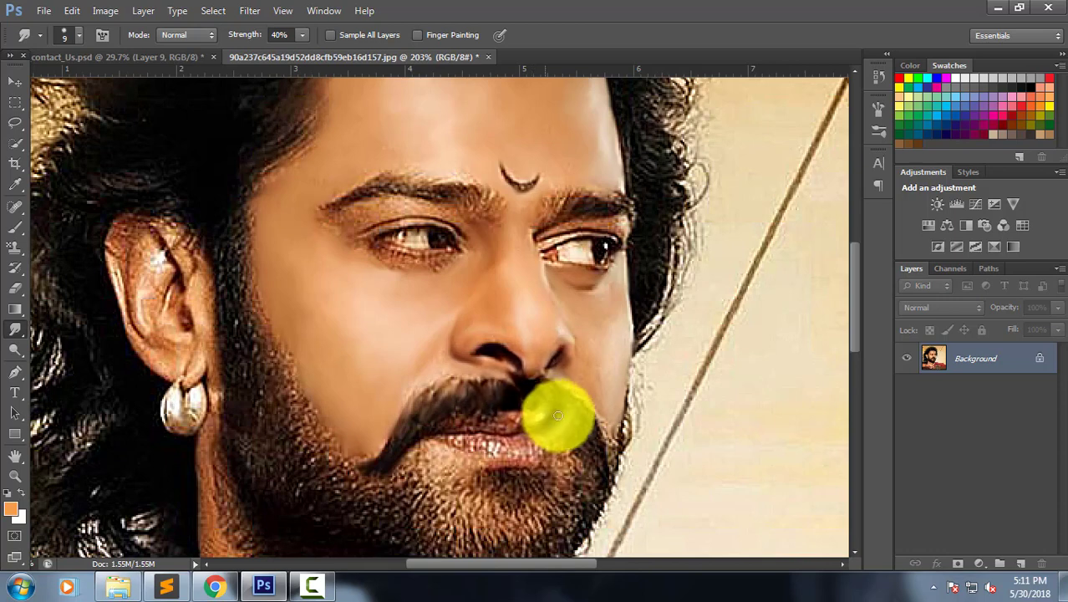
{"action": "mouse_move", "coordinate": [557, 390]}
{"action": "left_mouse_down"}
{"action": "mouse_move", "coordinate": [596, 410]}
{"action": "mouse_move", "coordinate": [579, 429]}
{"action": "mouse_move", "coordinate": [557, 410]}
{"action": "mouse_move", "coordinate": [582, 431]}
{"action": "mouse_move", "coordinate": [577, 444]}
{"action": "mouse_move", "coordinate": [600, 450]}
{"action": "mouse_move", "coordinate": [590, 453]}
{"action": "mouse_move", "coordinate": [586, 418]}
{"action": "mouse_move", "coordinate": [546, 381]}
{"action": "mouse_move", "coordinate": [584, 422]}
{"action": "mouse_move", "coordinate": [584, 375]}
{"action": "mouse_move", "coordinate": [588, 383]}
{"action": "mouse_move", "coordinate": [525, 356]}
{"action": "mouse_move", "coordinate": [584, 388]}
{"action": "mouse_move", "coordinate": [598, 429]}
{"action": "mouse_move", "coordinate": [481, 388]}
{"action": "mouse_move", "coordinate": [510, 370]}
{"action": "mouse_move", "coordinate": [529, 390]}
{"action": "left_mouse_up"}
{"action": "scroll", "coordinate": [591, 453], "scroll_direction": "down", "scroll_amount": 1}
Shrink the brush to 10 px and blend the moustache, lower lip and beard edge.
{"action": "key", "text": "bracketleft"}
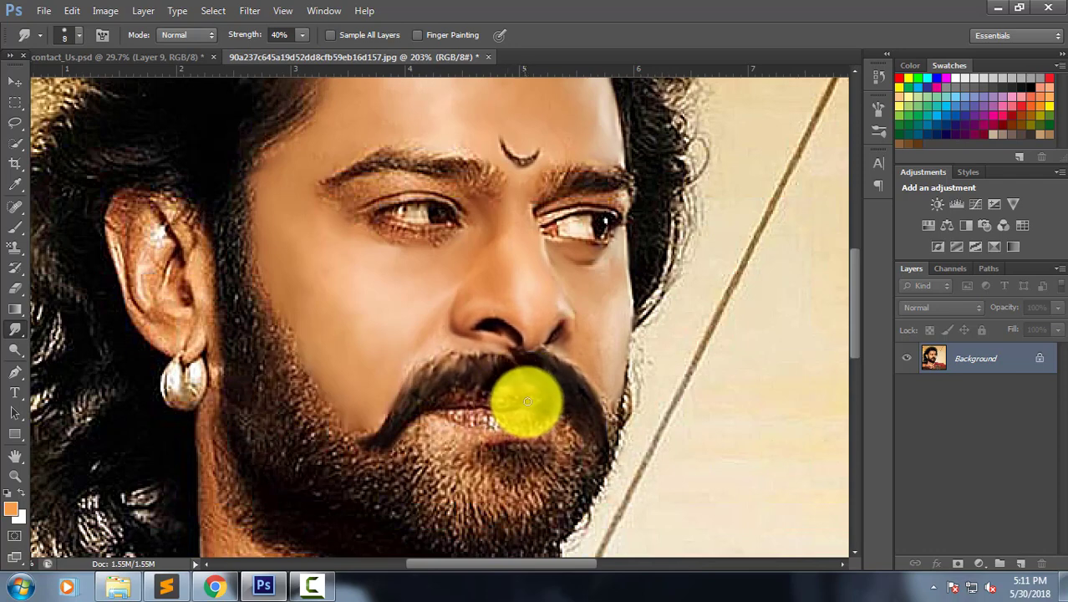
{"action": "mouse_move", "coordinate": [538, 401]}
{"action": "left_mouse_down"}
{"action": "mouse_move", "coordinate": [547, 398]}
{"action": "mouse_move", "coordinate": [452, 393]}
{"action": "mouse_move", "coordinate": [441, 406]}
{"action": "mouse_move", "coordinate": [457, 396]}
{"action": "mouse_move", "coordinate": [506, 407]}
{"action": "mouse_move", "coordinate": [529, 393]}
{"action": "mouse_move", "coordinate": [441, 410]}
{"action": "mouse_move", "coordinate": [464, 413]}
{"action": "left_mouse_up"}
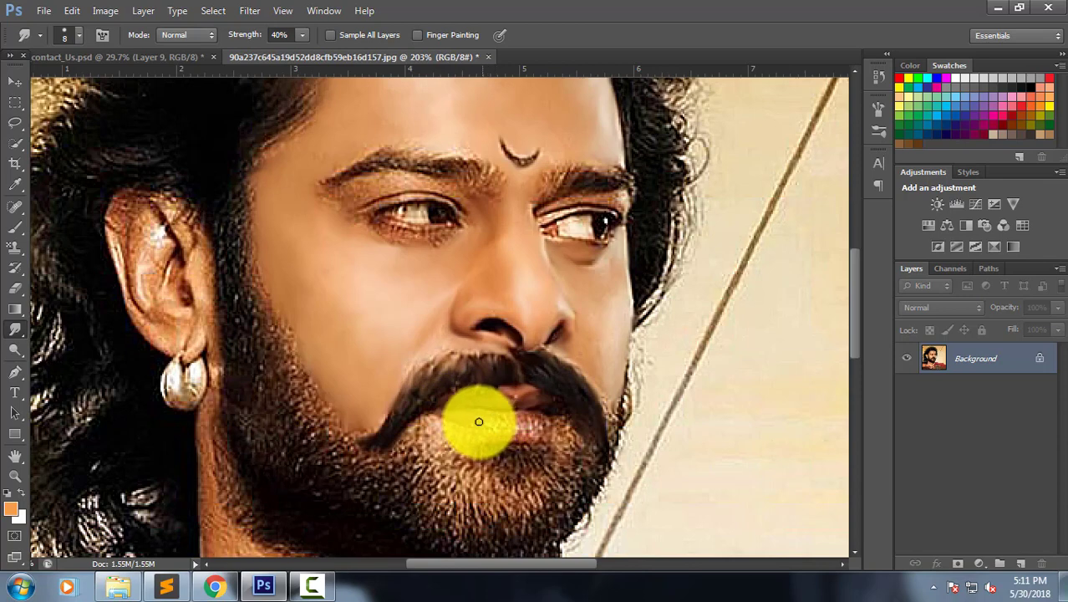
{"action": "mouse_move", "coordinate": [495, 425]}
{"action": "left_mouse_down"}
{"action": "mouse_move", "coordinate": [512, 418]}
{"action": "mouse_move", "coordinate": [517, 428]}
{"action": "mouse_move", "coordinate": [526, 410]}
{"action": "mouse_move", "coordinate": [537, 420]}
{"action": "mouse_move", "coordinate": [519, 423]}
{"action": "left_mouse_up"}
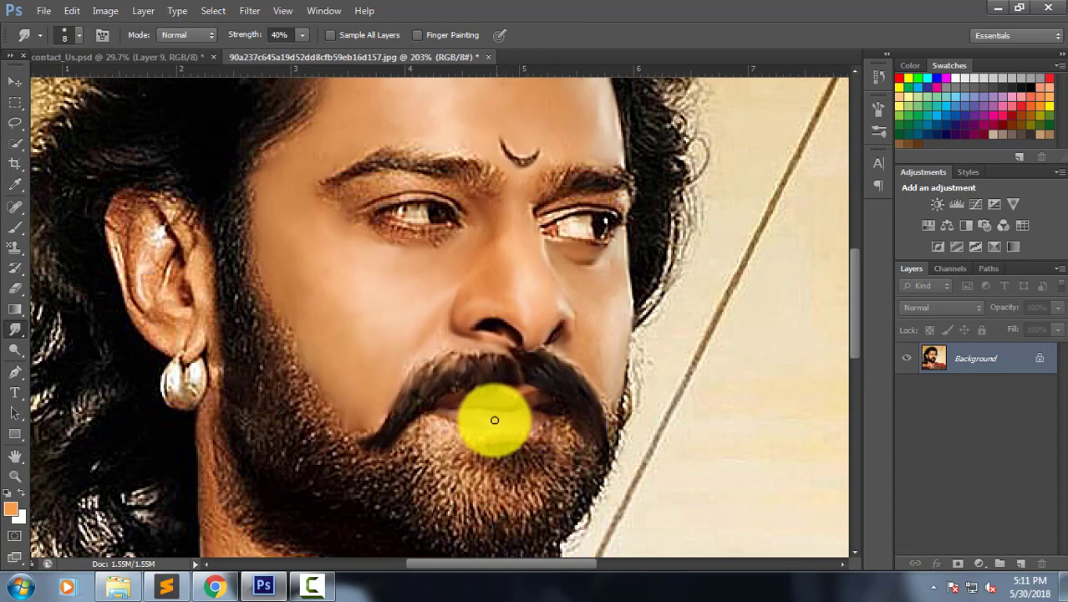
{"action": "mouse_move", "coordinate": [491, 427]}
{"action": "left_mouse_down"}
{"action": "mouse_move", "coordinate": [447, 419]}
{"action": "mouse_move", "coordinate": [493, 415]}
{"action": "mouse_move", "coordinate": [472, 401]}
{"action": "mouse_move", "coordinate": [453, 406]}
{"action": "mouse_move", "coordinate": [456, 415]}
{"action": "mouse_move", "coordinate": [522, 418]}
{"action": "mouse_move", "coordinate": [553, 439]}
{"action": "mouse_move", "coordinate": [539, 398]}
{"action": "mouse_move", "coordinate": [498, 402]}
{"action": "left_mouse_up"}
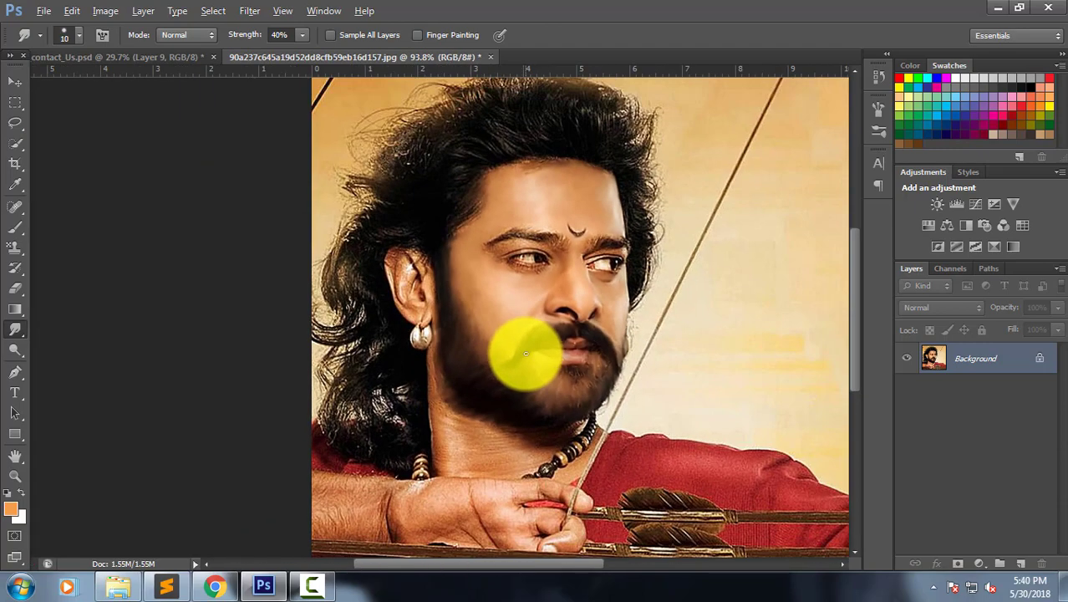
{"action": "scroll", "coordinate": [526, 353], "scroll_direction": "up", "scroll_amount": 1}
Smudge the forehead above the eye and the left eyebrow, including its outer end.
{"action": "scroll", "coordinate": [595, 298], "scroll_direction": "up", "scroll_amount": 1}
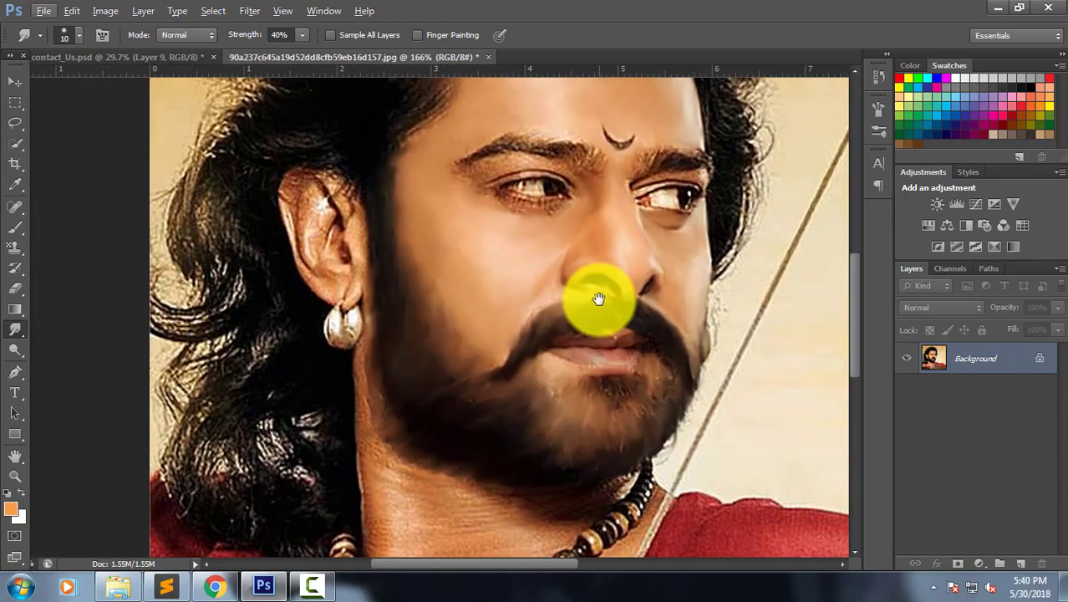
{"action": "scroll", "coordinate": [563, 474], "scroll_direction": "up", "scroll_amount": 1}
{"action": "scroll", "coordinate": [555, 332], "scroll_direction": "up", "scroll_amount": 1}
{"action": "mouse_move", "coordinate": [554, 332]}
{"action": "left_mouse_down"}
{"action": "mouse_move", "coordinate": [557, 342]}
{"action": "mouse_move", "coordinate": [563, 313]}
{"action": "mouse_move", "coordinate": [555, 326]}
{"action": "mouse_move", "coordinate": [549, 318]}
{"action": "mouse_move", "coordinate": [552, 335]}
{"action": "left_mouse_up"}
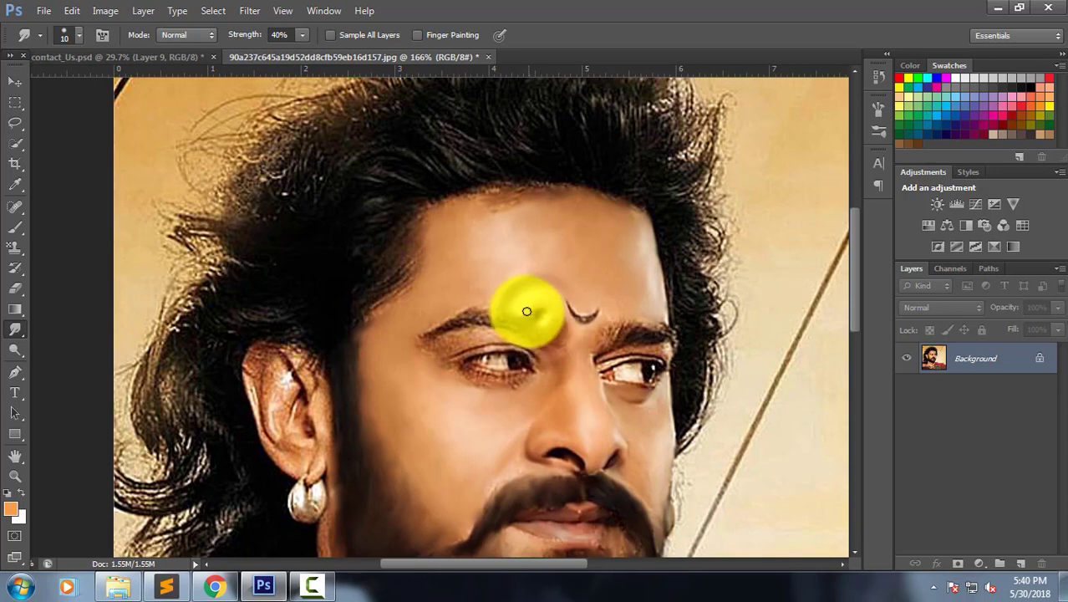
{"action": "left_click_drag", "start_coordinate": [501, 309], "coordinate": [479, 313]}
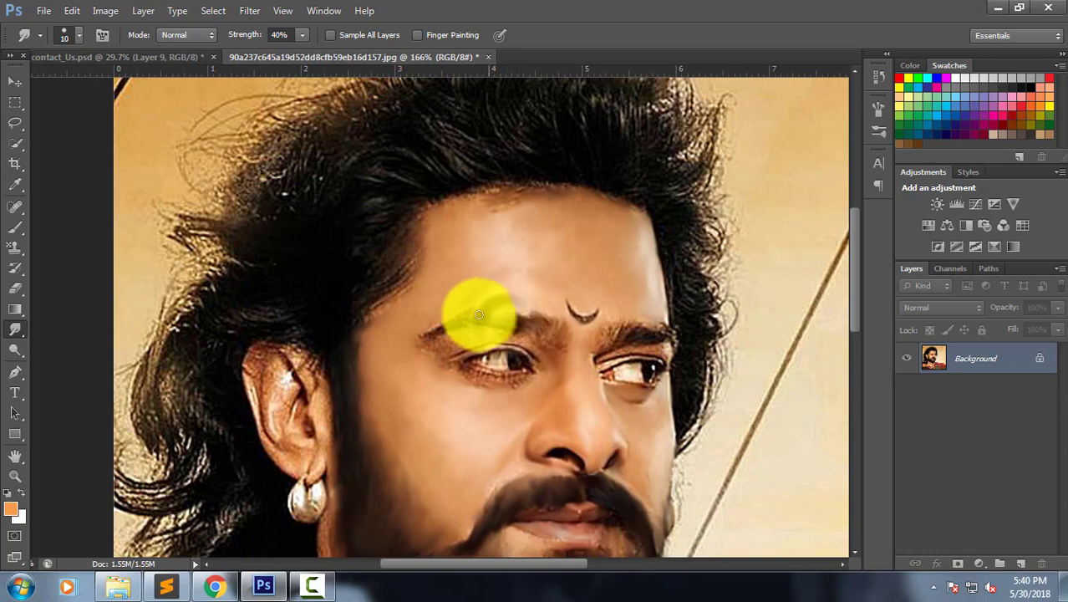
{"action": "mouse_move", "coordinate": [479, 314]}
{"action": "left_mouse_down"}
{"action": "mouse_move", "coordinate": [420, 341]}
{"action": "mouse_move", "coordinate": [492, 294]}
{"action": "mouse_move", "coordinate": [497, 309]}
{"action": "mouse_move", "coordinate": [460, 310]}
{"action": "mouse_move", "coordinate": [527, 316]}
{"action": "mouse_move", "coordinate": [522, 305]}
{"action": "mouse_move", "coordinate": [505, 330]}
{"action": "mouse_move", "coordinate": [534, 352]}
{"action": "mouse_move", "coordinate": [506, 340]}
{"action": "left_mouse_up"}
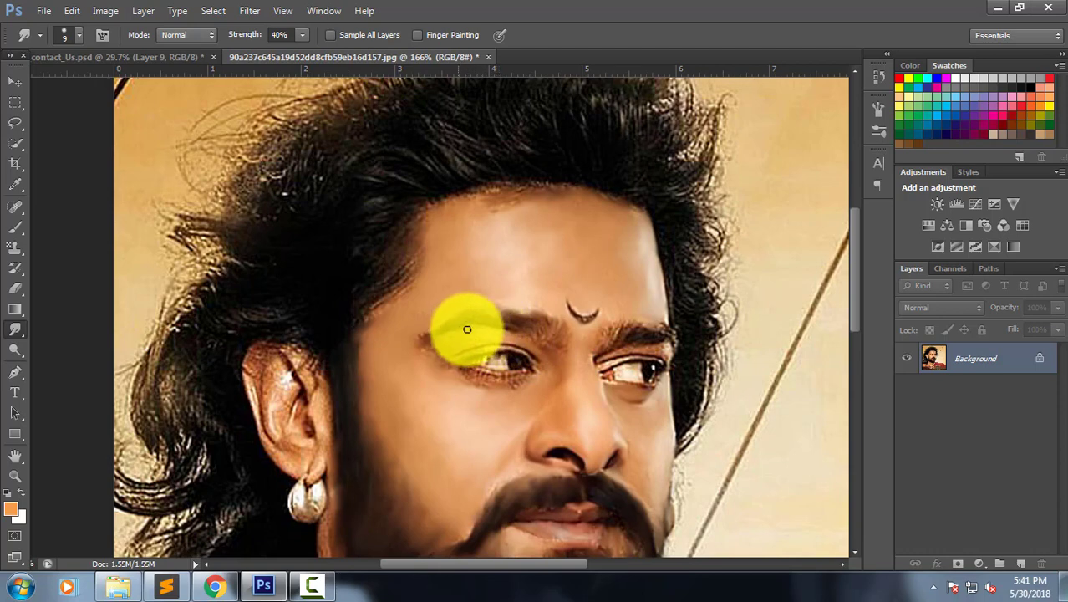
{"action": "mouse_move", "coordinate": [467, 329]}
{"action": "left_mouse_down"}
{"action": "mouse_move", "coordinate": [483, 336]}
{"action": "mouse_move", "coordinate": [448, 333]}
{"action": "mouse_move", "coordinate": [414, 353]}
{"action": "mouse_move", "coordinate": [429, 358]}
{"action": "mouse_move", "coordinate": [443, 332]}
{"action": "mouse_move", "coordinate": [439, 362]}
{"action": "mouse_move", "coordinate": [480, 345]}
{"action": "mouse_move", "coordinate": [443, 364]}
{"action": "mouse_move", "coordinate": [517, 350]}
{"action": "mouse_move", "coordinate": [531, 370]}
{"action": "mouse_move", "coordinate": [487, 382]}
{"action": "mouse_move", "coordinate": [523, 382]}
{"action": "mouse_move", "coordinate": [503, 386]}
{"action": "mouse_move", "coordinate": [442, 364]}
{"action": "mouse_move", "coordinate": [453, 349]}
{"action": "mouse_move", "coordinate": [500, 365]}
{"action": "mouse_move", "coordinate": [487, 358]}
{"action": "left_mouse_up"}
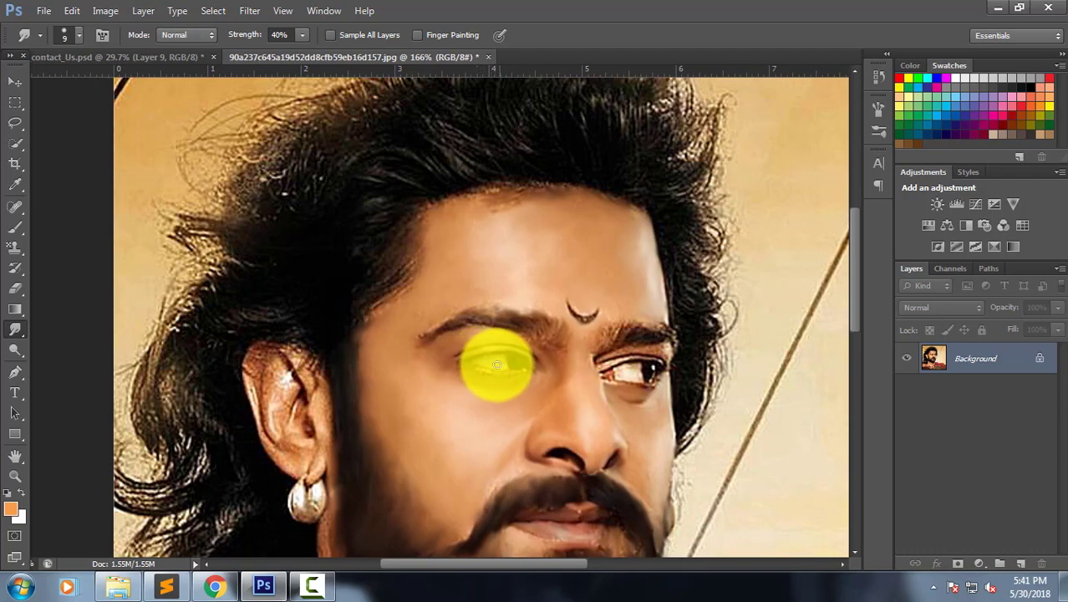
Smooth the skin around the left eye, between the brows and over the right brow and eye.
{"action": "left_click_drag", "start_coordinate": [515, 360], "coordinate": [517, 362]}
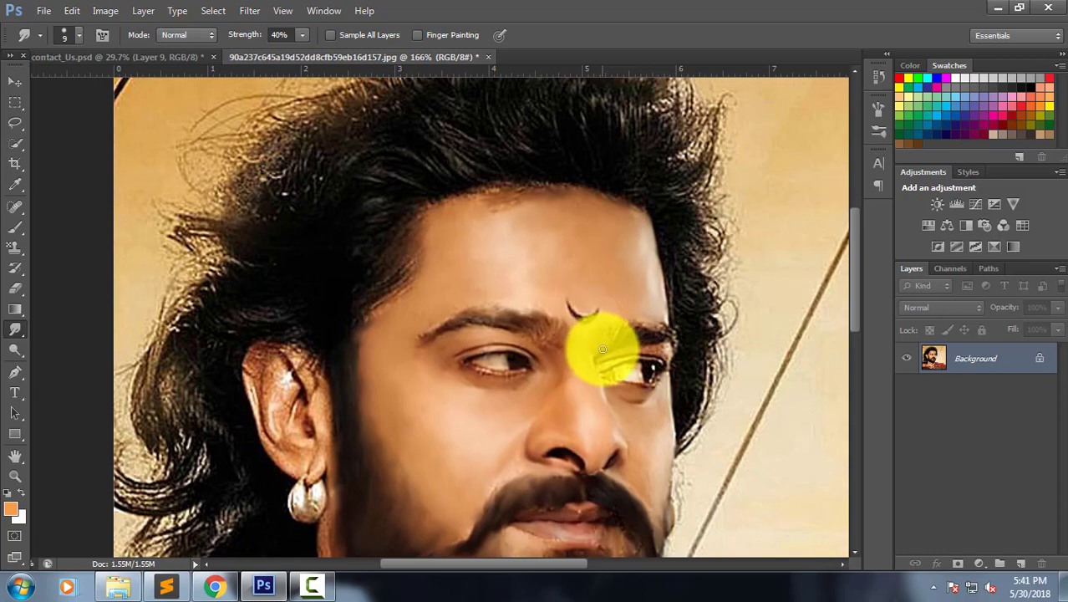
{"action": "mouse_move", "coordinate": [561, 333]}
{"action": "left_mouse_down"}
{"action": "mouse_move", "coordinate": [551, 343]}
{"action": "mouse_move", "coordinate": [536, 334]}
{"action": "mouse_move", "coordinate": [609, 345]}
{"action": "left_mouse_up"}
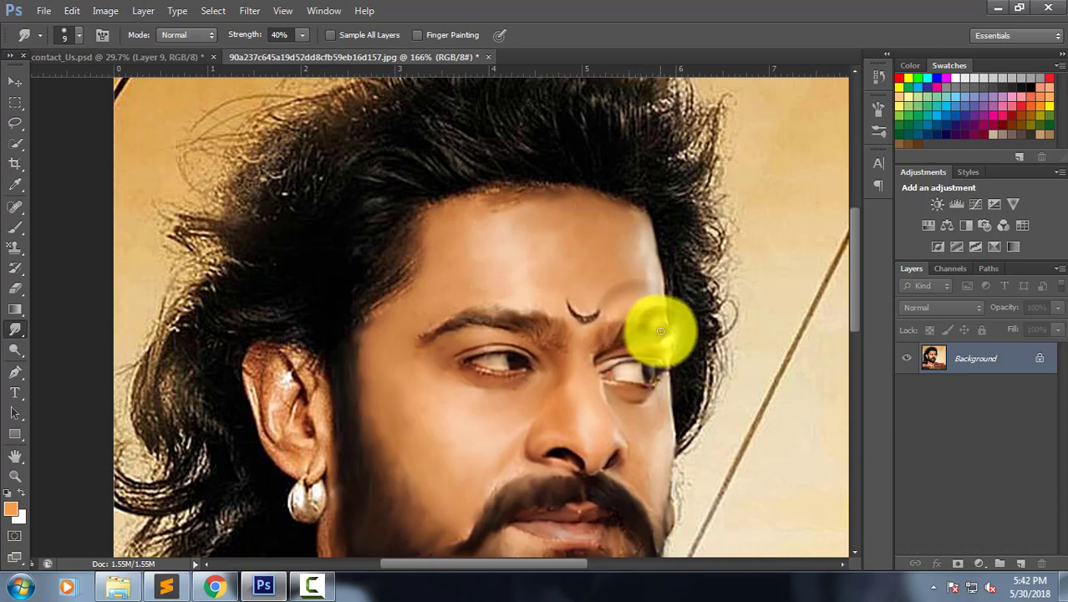
{"action": "mouse_move", "coordinate": [660, 331]}
{"action": "left_mouse_down"}
{"action": "mouse_move", "coordinate": [643, 316]}
{"action": "mouse_move", "coordinate": [602, 347]}
{"action": "mouse_move", "coordinate": [610, 376]}
{"action": "mouse_move", "coordinate": [584, 354]}
{"action": "mouse_move", "coordinate": [584, 386]}
{"action": "left_mouse_up"}
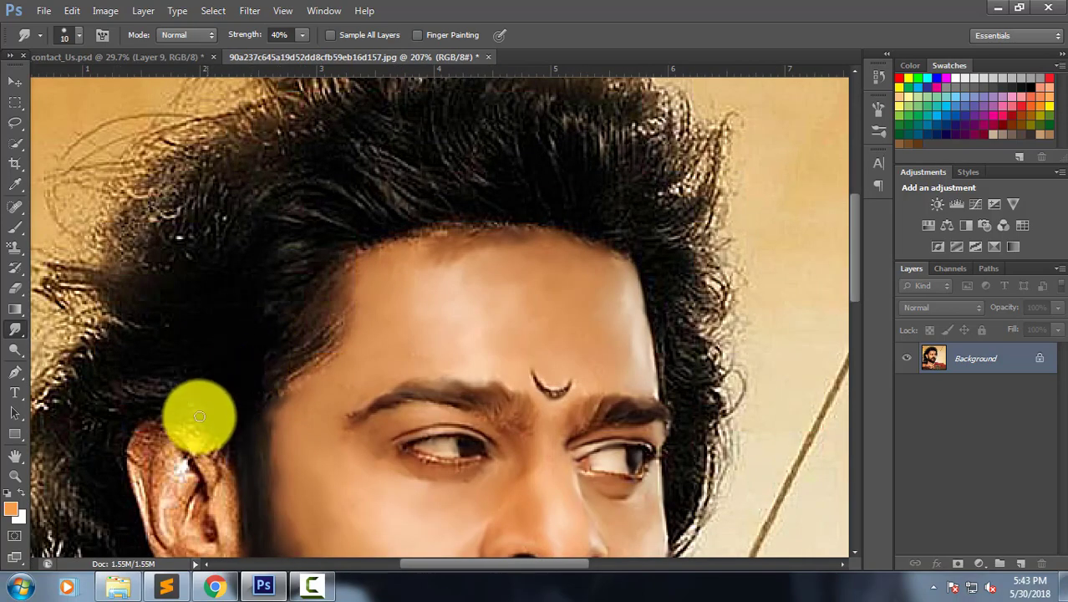
Temporarily enlarge the brush to smear the temple hair and skin, then shrink it back.
{"action": "key", "text": "bracketright"}
{"action": "key", "text": "bracketright"}
{"action": "mouse_move", "coordinate": [315, 372]}
{"action": "left_mouse_down"}
{"action": "mouse_move", "coordinate": [305, 363]}
{"action": "mouse_move", "coordinate": [341, 308]}
{"action": "mouse_move", "coordinate": [346, 322]}
{"action": "mouse_move", "coordinate": [330, 319]}
{"action": "mouse_move", "coordinate": [288, 346]}
{"action": "mouse_move", "coordinate": [308, 369]}
{"action": "mouse_move", "coordinate": [294, 340]}
{"action": "mouse_move", "coordinate": [336, 314]}
{"action": "mouse_move", "coordinate": [321, 302]}
{"action": "mouse_move", "coordinate": [333, 293]}
{"action": "mouse_move", "coordinate": [292, 349]}
{"action": "left_mouse_up"}
{"action": "key", "text": "bracketleft"}
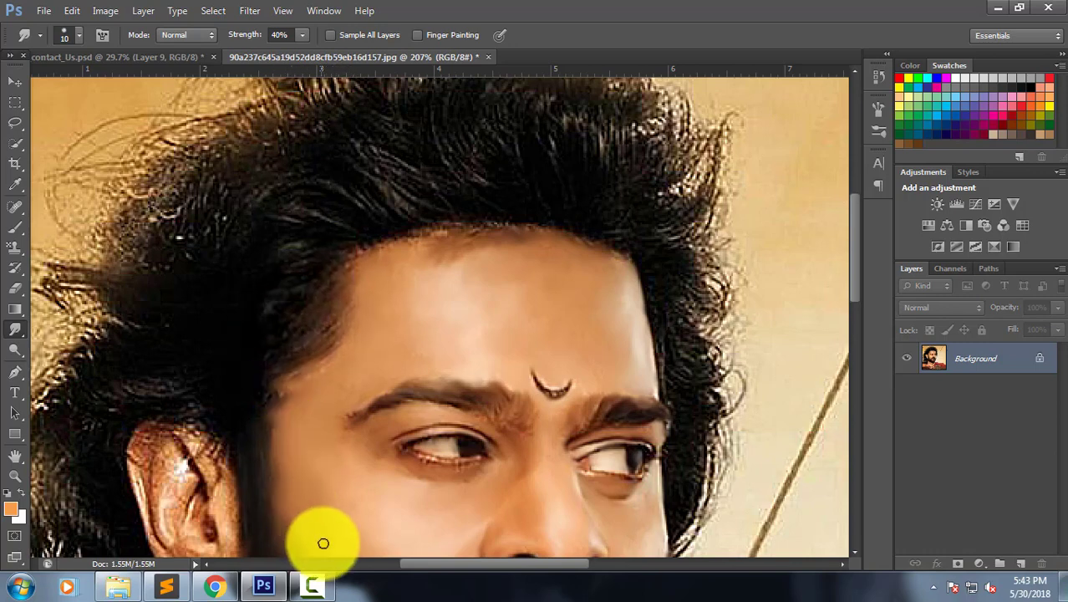
Switch the Smudge brush to the 30 px scattered tip preset.
{"action": "left_click", "coordinate": [80, 28]}
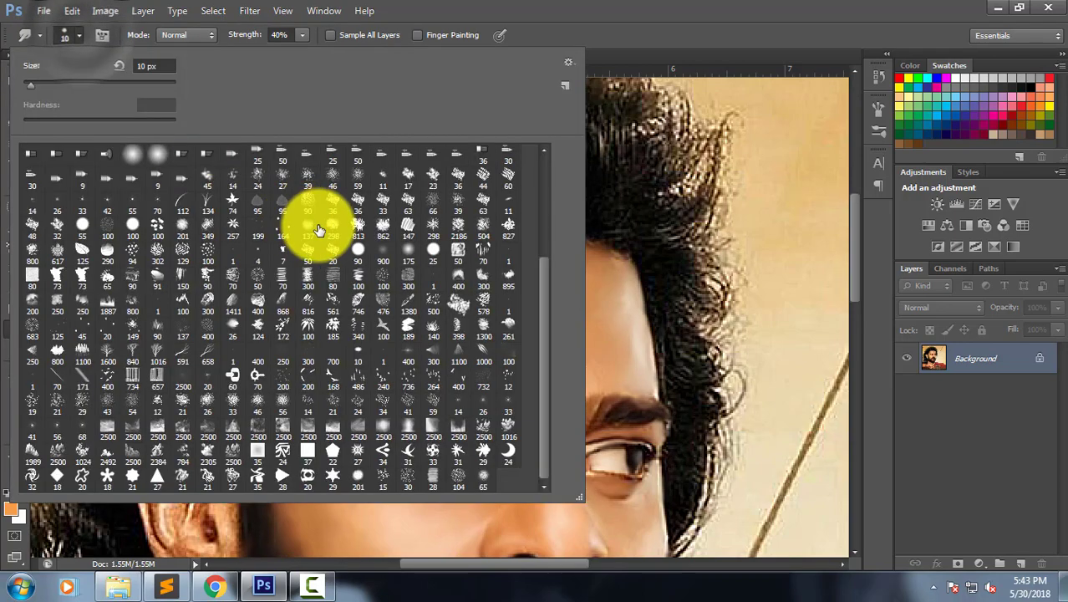
{"action": "scroll", "coordinate": [435, 253], "scroll_direction": "up", "scroll_amount": 1}
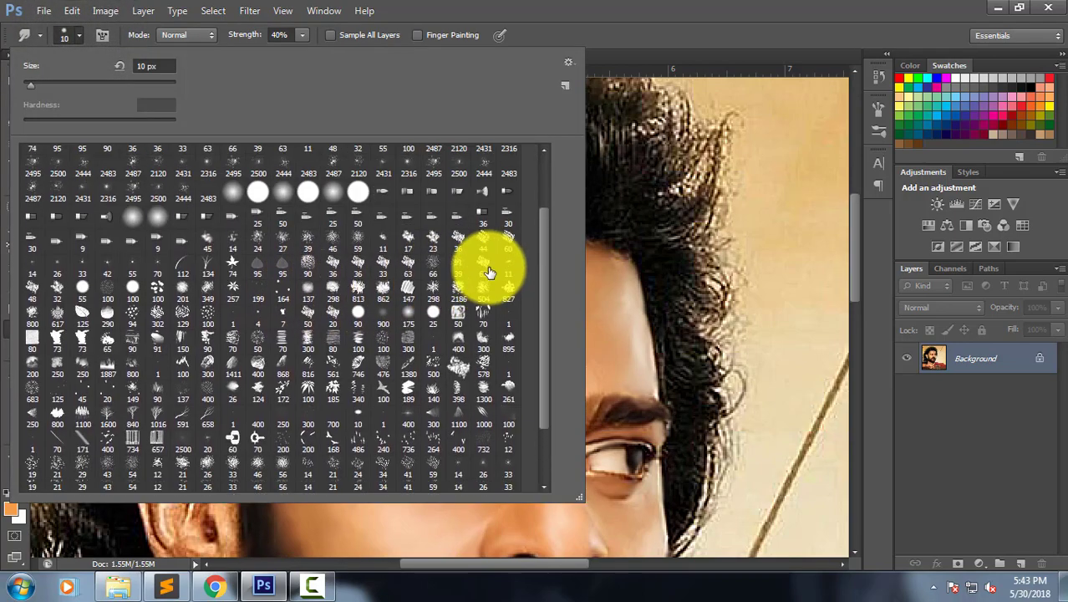
{"action": "scroll", "coordinate": [489, 274], "scroll_direction": "down", "scroll_amount": 2}
{"action": "scroll", "coordinate": [489, 274], "scroll_direction": "down", "scroll_amount": 1}
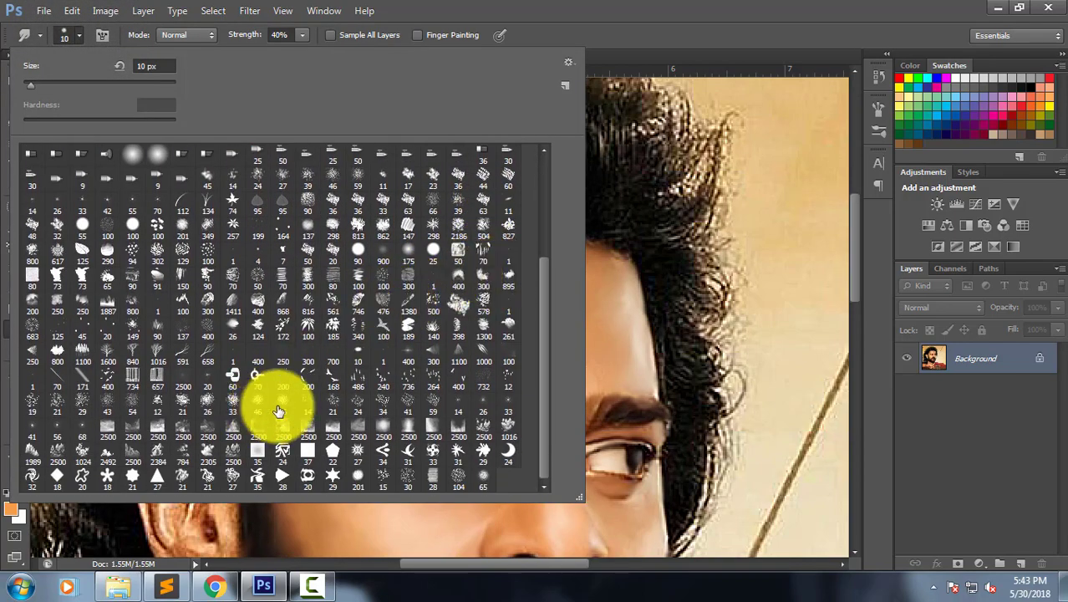
{"action": "left_click", "coordinate": [408, 477]}
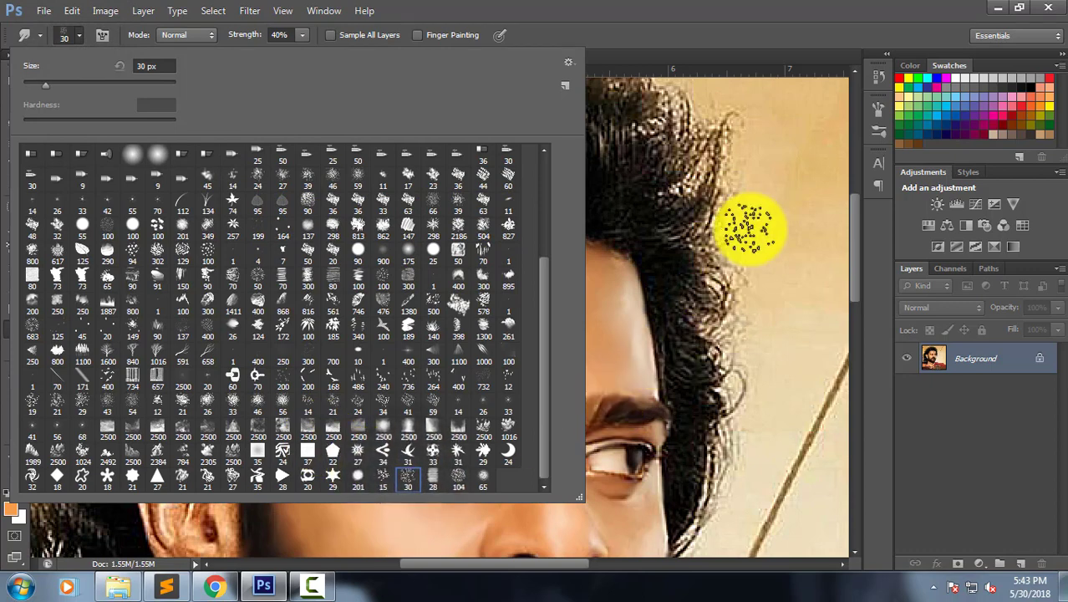
{"action": "left_click", "coordinate": [886, 162]}
{"action": "left_click", "coordinate": [886, 161]}
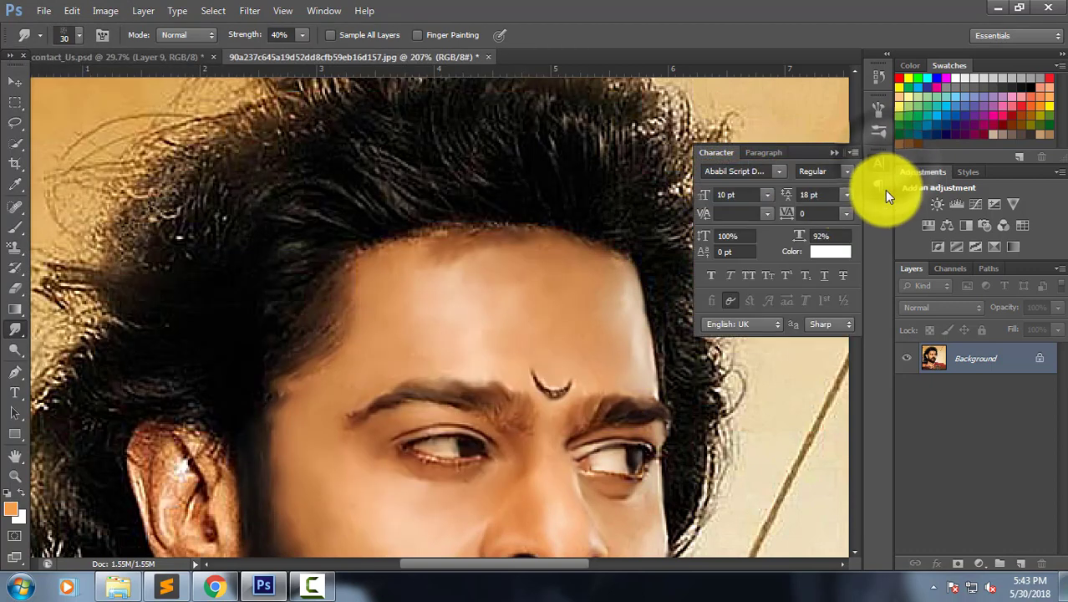
Close the Character panel and smudge the hair strands at the temple hairline.
{"action": "left_click", "coordinate": [830, 158]}
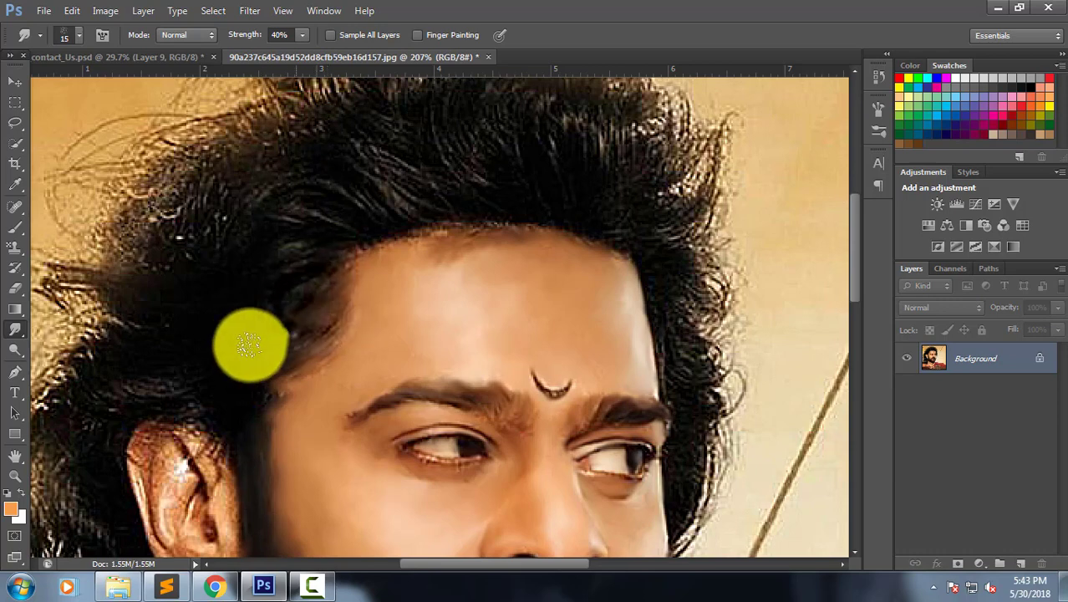
{"action": "left_click_drag", "start_coordinate": [255, 363], "coordinate": [284, 381]}
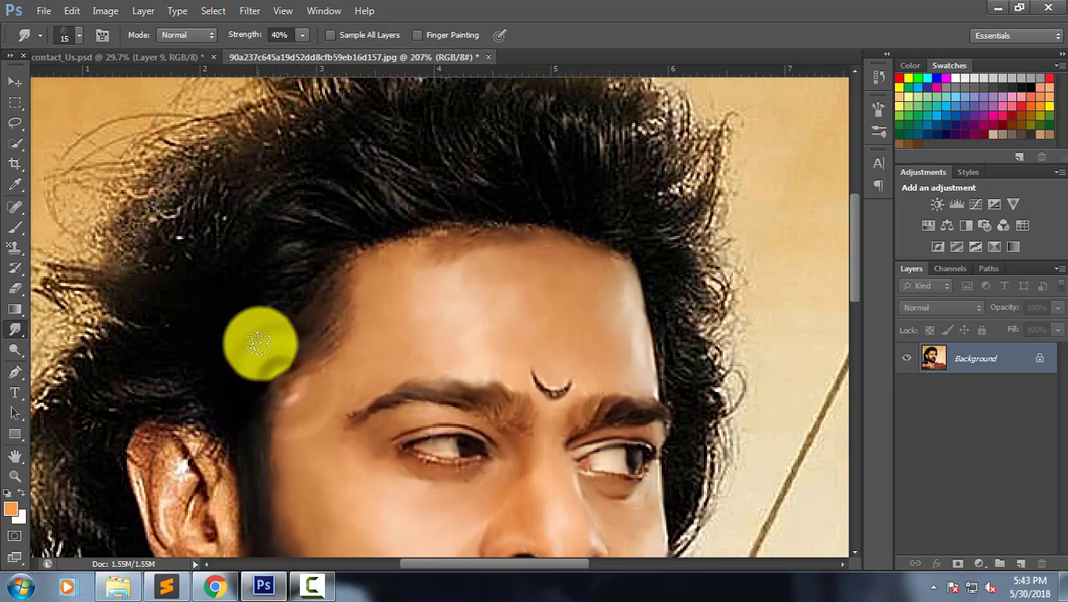
{"action": "scroll", "coordinate": [258, 341], "scroll_direction": "up", "scroll_amount": 2}
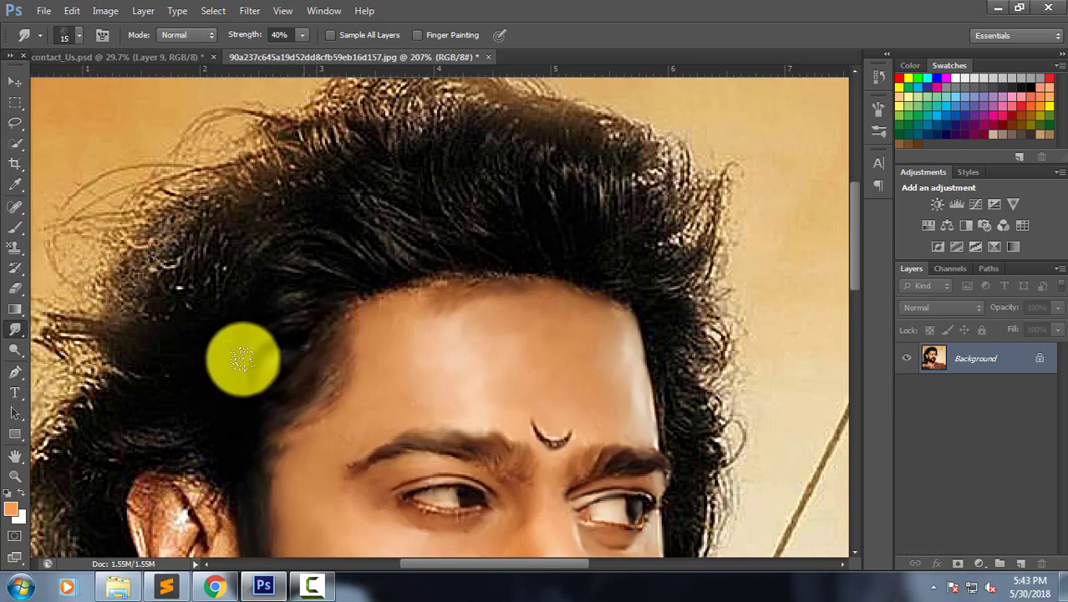
{"action": "left_click_drag", "start_coordinate": [239, 393], "coordinate": [249, 346]}
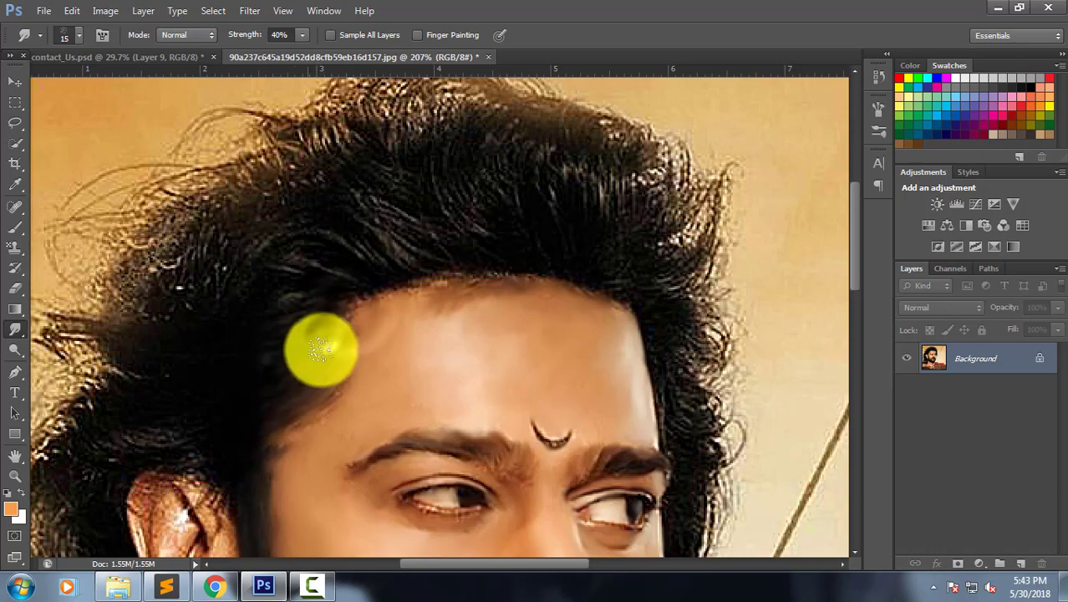
{"action": "mouse_move", "coordinate": [344, 305]}
{"action": "left_mouse_down"}
{"action": "mouse_move", "coordinate": [303, 338]}
{"action": "mouse_move", "coordinate": [310, 298]}
{"action": "left_mouse_up"}
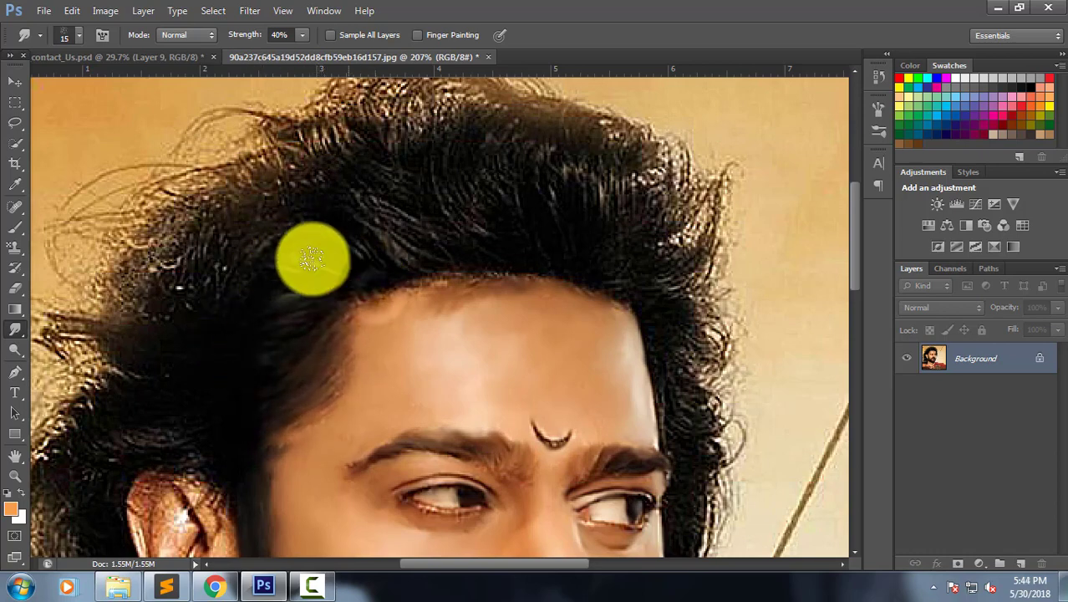
Smear the strands from the forehead hairline across the top of the head.
{"action": "mouse_move", "coordinate": [306, 266]}
{"action": "left_mouse_down"}
{"action": "mouse_move", "coordinate": [333, 226]}
{"action": "mouse_move", "coordinate": [405, 274]}
{"action": "mouse_move", "coordinate": [317, 224]}
{"action": "mouse_move", "coordinate": [329, 215]}
{"action": "mouse_move", "coordinate": [422, 267]}
{"action": "mouse_move", "coordinate": [329, 207]}
{"action": "mouse_move", "coordinate": [302, 174]}
{"action": "mouse_move", "coordinate": [357, 182]}
{"action": "mouse_move", "coordinate": [383, 202]}
{"action": "mouse_move", "coordinate": [396, 251]}
{"action": "mouse_move", "coordinate": [460, 255]}
{"action": "mouse_move", "coordinate": [386, 221]}
{"action": "mouse_move", "coordinate": [443, 269]}
{"action": "mouse_move", "coordinate": [453, 298]}
{"action": "mouse_move", "coordinate": [429, 275]}
{"action": "mouse_move", "coordinate": [358, 279]}
{"action": "mouse_move", "coordinate": [438, 312]}
{"action": "mouse_move", "coordinate": [442, 296]}
{"action": "mouse_move", "coordinate": [317, 176]}
{"action": "mouse_move", "coordinate": [498, 269]}
{"action": "mouse_move", "coordinate": [438, 218]}
{"action": "left_mouse_up"}
{"action": "scroll", "coordinate": [396, 250], "scroll_direction": "up", "scroll_amount": 2}
{"action": "mouse_move", "coordinate": [491, 262]}
{"action": "left_mouse_down"}
{"action": "mouse_move", "coordinate": [477, 233]}
{"action": "mouse_move", "coordinate": [491, 231]}
{"action": "mouse_move", "coordinate": [489, 178]}
{"action": "mouse_move", "coordinate": [441, 207]}
{"action": "mouse_move", "coordinate": [421, 167]}
{"action": "mouse_move", "coordinate": [433, 191]}
{"action": "mouse_move", "coordinate": [436, 173]}
{"action": "mouse_move", "coordinate": [512, 302]}
{"action": "mouse_move", "coordinate": [491, 308]}
{"action": "mouse_move", "coordinate": [498, 295]}
{"action": "left_mouse_up"}
{"action": "mouse_move", "coordinate": [474, 240]}
{"action": "left_mouse_down"}
{"action": "mouse_move", "coordinate": [453, 195]}
{"action": "mouse_move", "coordinate": [495, 171]}
{"action": "mouse_move", "coordinate": [501, 179]}
{"action": "mouse_move", "coordinate": [478, 192]}
{"action": "mouse_move", "coordinate": [508, 202]}
{"action": "mouse_move", "coordinate": [520, 167]}
{"action": "mouse_move", "coordinate": [548, 258]}
{"action": "mouse_move", "coordinate": [525, 224]}
{"action": "mouse_move", "coordinate": [539, 191]}
{"action": "mouse_move", "coordinate": [573, 205]}
{"action": "mouse_move", "coordinate": [537, 202]}
{"action": "mouse_move", "coordinate": [529, 176]}
{"action": "mouse_move", "coordinate": [553, 181]}
{"action": "mouse_move", "coordinate": [598, 279]}
{"action": "mouse_move", "coordinate": [527, 188]}
{"action": "mouse_move", "coordinate": [553, 256]}
{"action": "mouse_move", "coordinate": [543, 306]}
{"action": "mouse_move", "coordinate": [510, 286]}
{"action": "mouse_move", "coordinate": [510, 310]}
{"action": "mouse_move", "coordinate": [475, 307]}
{"action": "mouse_move", "coordinate": [420, 281]}
{"action": "mouse_move", "coordinate": [434, 248]}
{"action": "mouse_move", "coordinate": [482, 228]}
{"action": "mouse_move", "coordinate": [477, 157]}
{"action": "mouse_move", "coordinate": [563, 300]}
{"action": "mouse_move", "coordinate": [563, 227]}
{"action": "mouse_move", "coordinate": [634, 178]}
{"action": "mouse_move", "coordinate": [620, 222]}
{"action": "mouse_move", "coordinate": [620, 205]}
{"action": "mouse_move", "coordinate": [651, 184]}
{"action": "mouse_move", "coordinate": [656, 219]}
{"action": "mouse_move", "coordinate": [620, 328]}
{"action": "mouse_move", "coordinate": [585, 311]}
{"action": "mouse_move", "coordinate": [656, 226]}
{"action": "mouse_move", "coordinate": [643, 250]}
{"action": "mouse_move", "coordinate": [639, 232]}
{"action": "mouse_move", "coordinate": [675, 218]}
{"action": "mouse_move", "coordinate": [645, 288]}
{"action": "mouse_move", "coordinate": [720, 241]}
{"action": "mouse_move", "coordinate": [685, 262]}
{"action": "mouse_move", "coordinate": [685, 248]}
{"action": "mouse_move", "coordinate": [639, 322]}
{"action": "mouse_move", "coordinate": [656, 317]}
{"action": "mouse_move", "coordinate": [635, 331]}
{"action": "mouse_move", "coordinate": [651, 336]}
{"action": "mouse_move", "coordinate": [709, 294]}
{"action": "mouse_move", "coordinate": [691, 298]}
{"action": "mouse_move", "coordinate": [710, 251]}
{"action": "mouse_move", "coordinate": [656, 303]}
{"action": "mouse_move", "coordinate": [684, 255]}
{"action": "mouse_move", "coordinate": [589, 308]}
{"action": "mouse_move", "coordinate": [609, 338]}
{"action": "mouse_move", "coordinate": [592, 329]}
{"action": "mouse_move", "coordinate": [595, 305]}
{"action": "mouse_move", "coordinate": [567, 298]}
{"action": "mouse_move", "coordinate": [601, 276]}
{"action": "mouse_move", "coordinate": [607, 208]}
{"action": "mouse_move", "coordinate": [537, 186]}
{"action": "mouse_move", "coordinate": [560, 242]}
{"action": "mouse_move", "coordinate": [586, 172]}
{"action": "mouse_move", "coordinate": [640, 178]}
{"action": "mouse_move", "coordinate": [443, 310]}
{"action": "mouse_move", "coordinate": [369, 300]}
{"action": "mouse_move", "coordinate": [368, 318]}
{"action": "mouse_move", "coordinate": [363, 303]}
{"action": "mouse_move", "coordinate": [377, 298]}
{"action": "mouse_move", "coordinate": [331, 288]}
{"action": "mouse_move", "coordinate": [291, 239]}
{"action": "mouse_move", "coordinate": [316, 248]}
{"action": "mouse_move", "coordinate": [229, 257]}
{"action": "mouse_move", "coordinate": [650, 349]}
{"action": "left_mouse_up"}
Soften the edge of the beard with the Smudge tool.
{"action": "scroll", "coordinate": [650, 349], "scroll_direction": "down", "scroll_amount": 2}
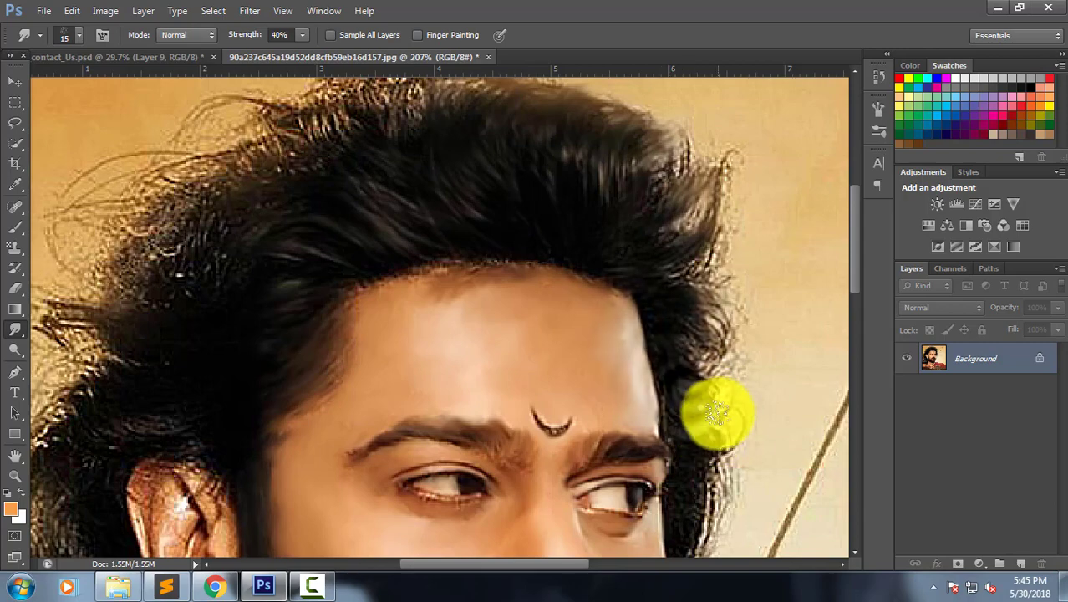
{"action": "scroll", "coordinate": [620, 416], "scroll_direction": "down", "scroll_amount": 1}
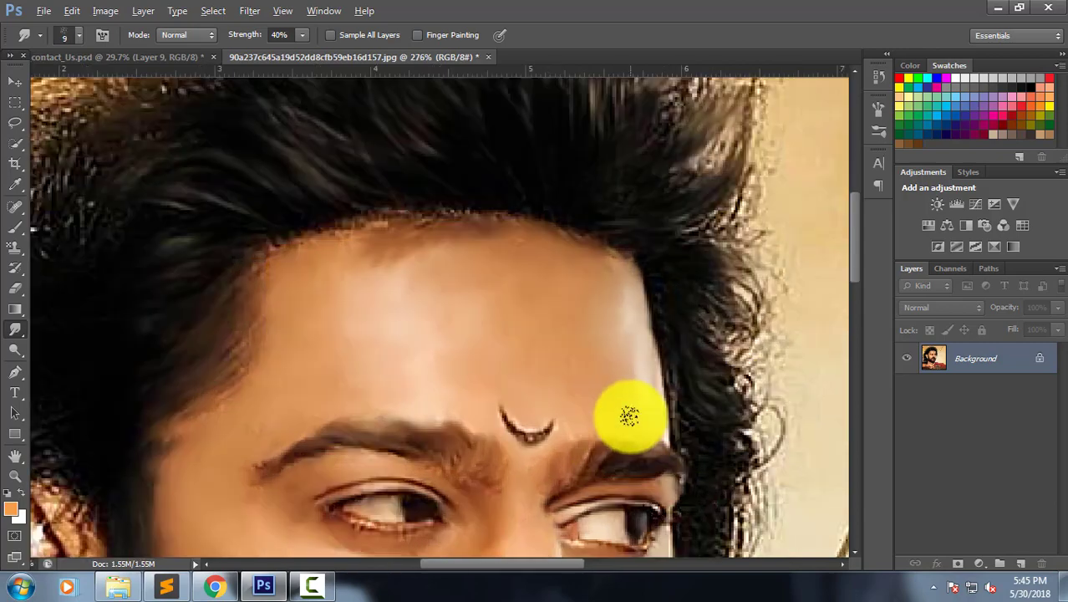
{"action": "scroll", "coordinate": [692, 420], "scroll_direction": "down", "scroll_amount": 1}
{"action": "scroll", "coordinate": [702, 426], "scroll_direction": "down", "scroll_amount": 3}
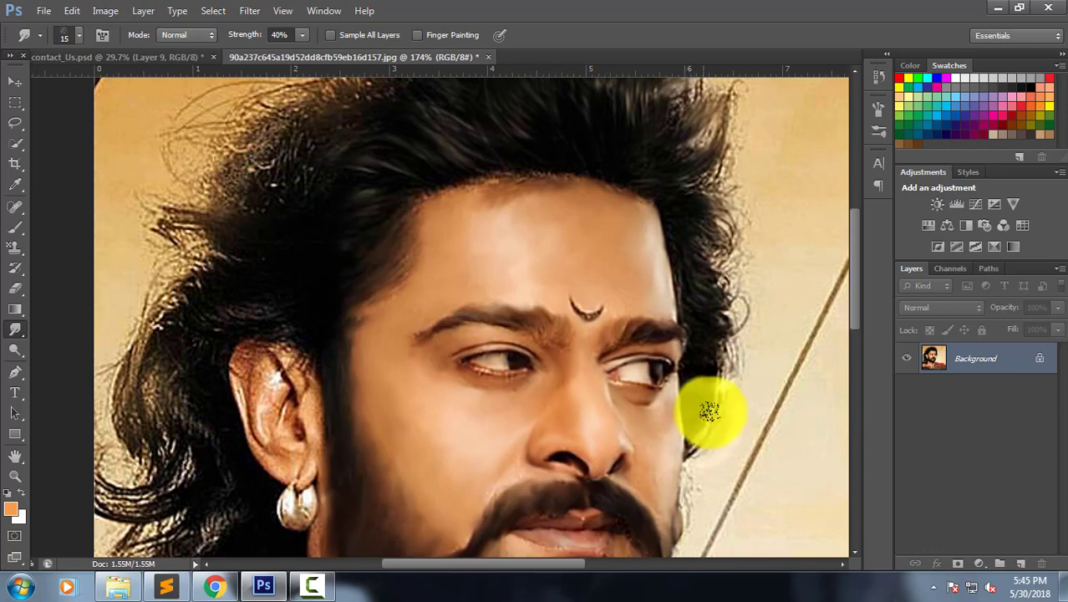
{"action": "scroll", "coordinate": [700, 445], "scroll_direction": "down", "scroll_amount": 1}
{"action": "scroll", "coordinate": [706, 399], "scroll_direction": "down", "scroll_amount": 2}
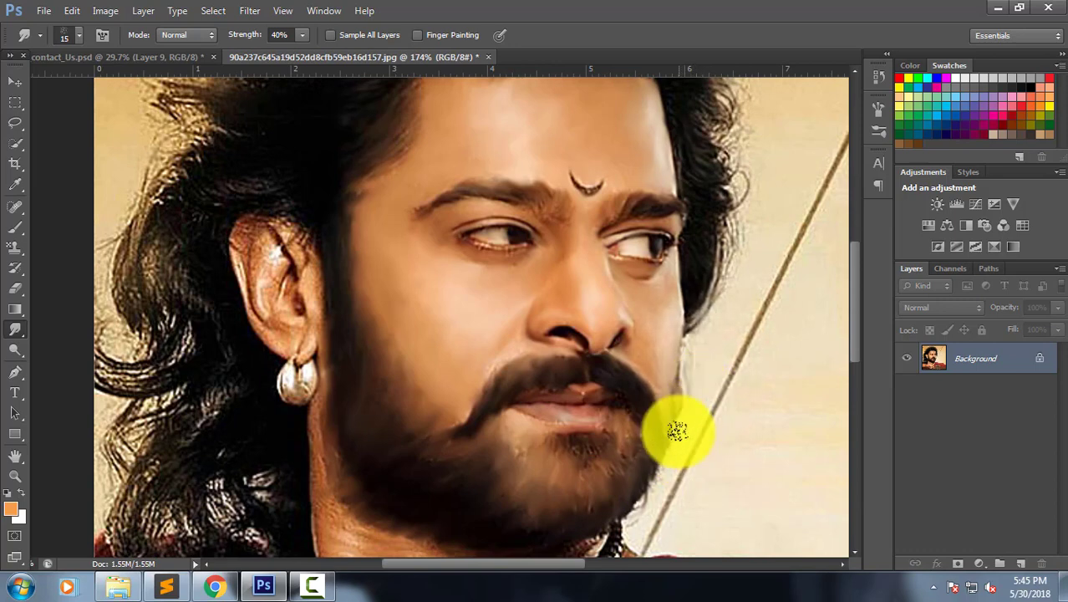
{"action": "left_click_drag", "start_coordinate": [667, 475], "coordinate": [656, 496]}
Smudge the hair strands along the right-side hair outline upward.
{"action": "scroll", "coordinate": [719, 398], "scroll_direction": "up", "scroll_amount": 1}
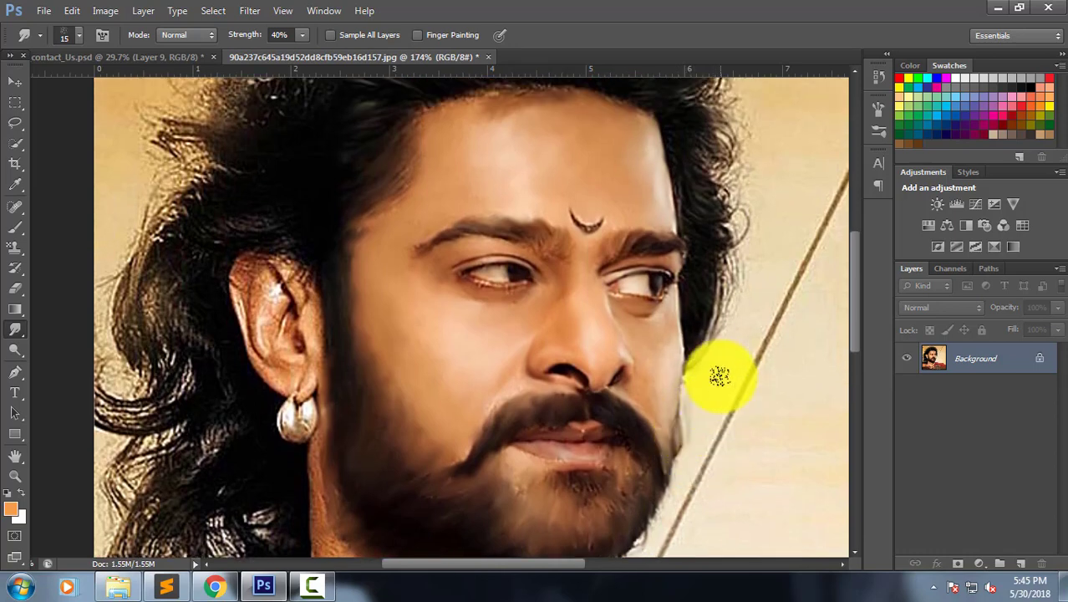
{"action": "scroll", "coordinate": [719, 376], "scroll_direction": "up", "scroll_amount": 1}
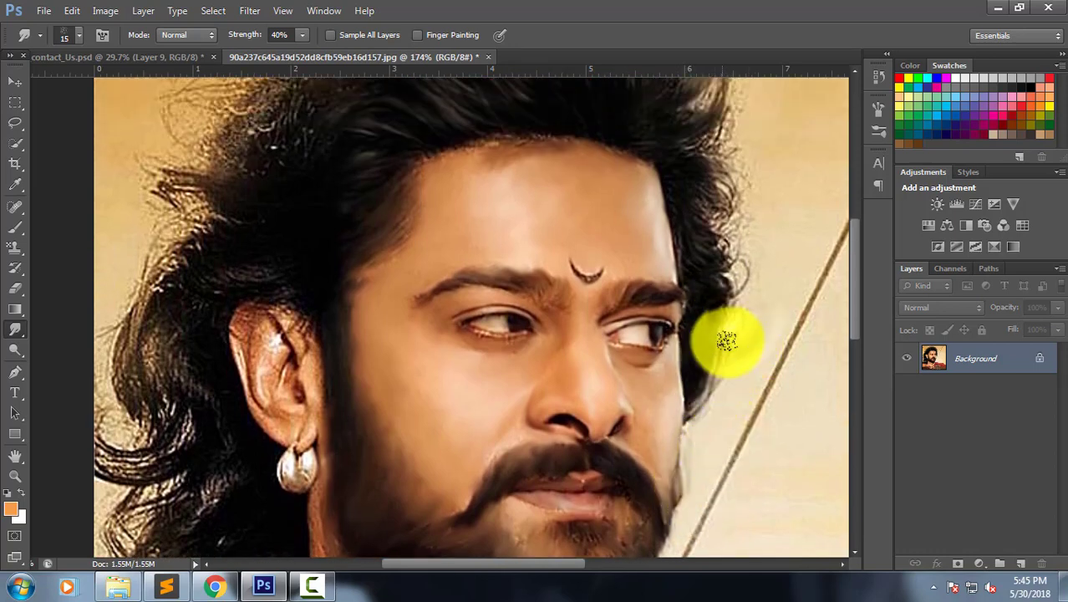
{"action": "scroll", "coordinate": [719, 376], "scroll_direction": "up", "scroll_amount": 1}
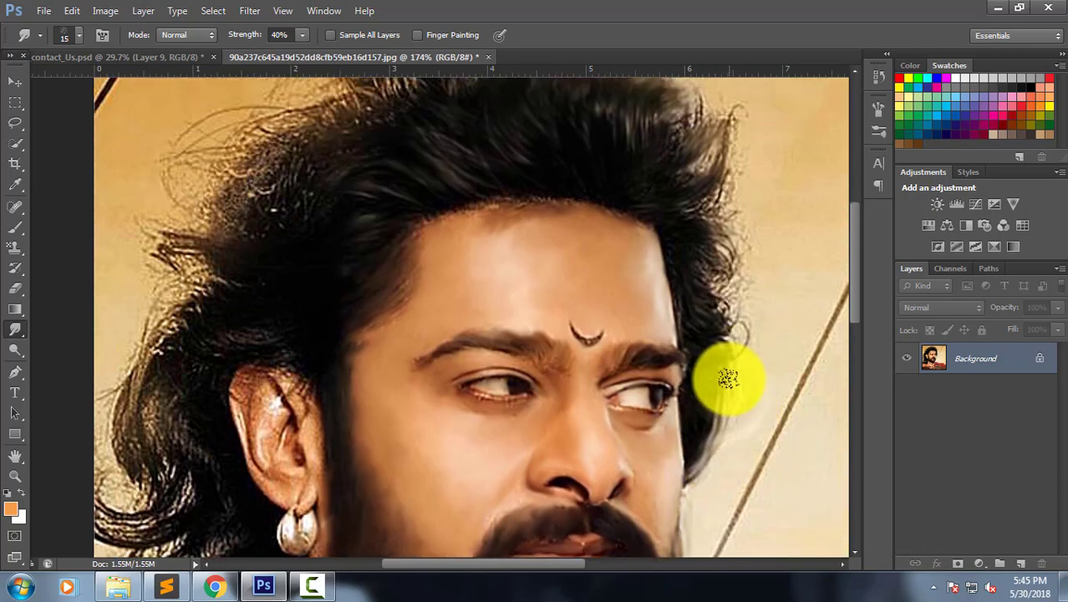
{"action": "scroll", "coordinate": [720, 367], "scroll_direction": "up", "scroll_amount": 1}
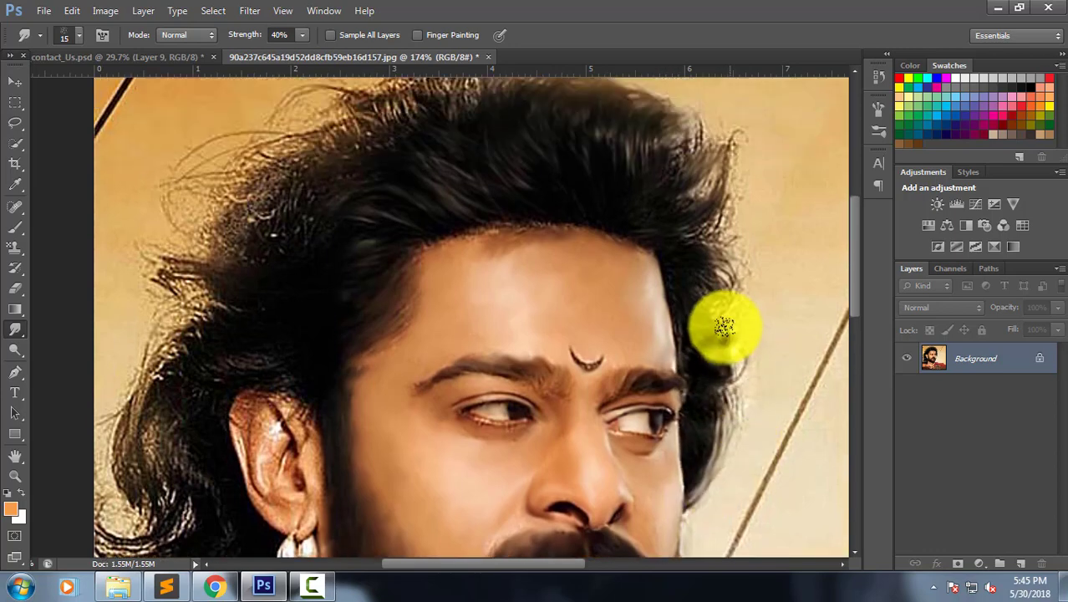
{"action": "mouse_move", "coordinate": [728, 376]}
{"action": "left_mouse_down"}
{"action": "mouse_move", "coordinate": [690, 310]}
{"action": "mouse_move", "coordinate": [738, 286]}
{"action": "mouse_move", "coordinate": [708, 302]}
{"action": "left_mouse_up"}
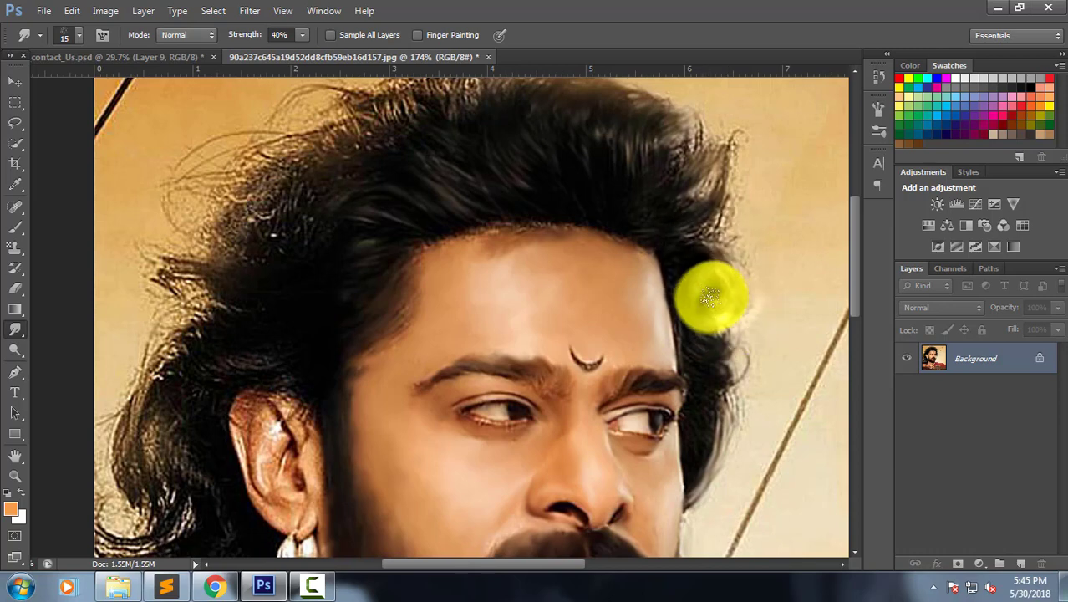
{"action": "scroll", "coordinate": [729, 324], "scroll_direction": "up", "scroll_amount": 2}
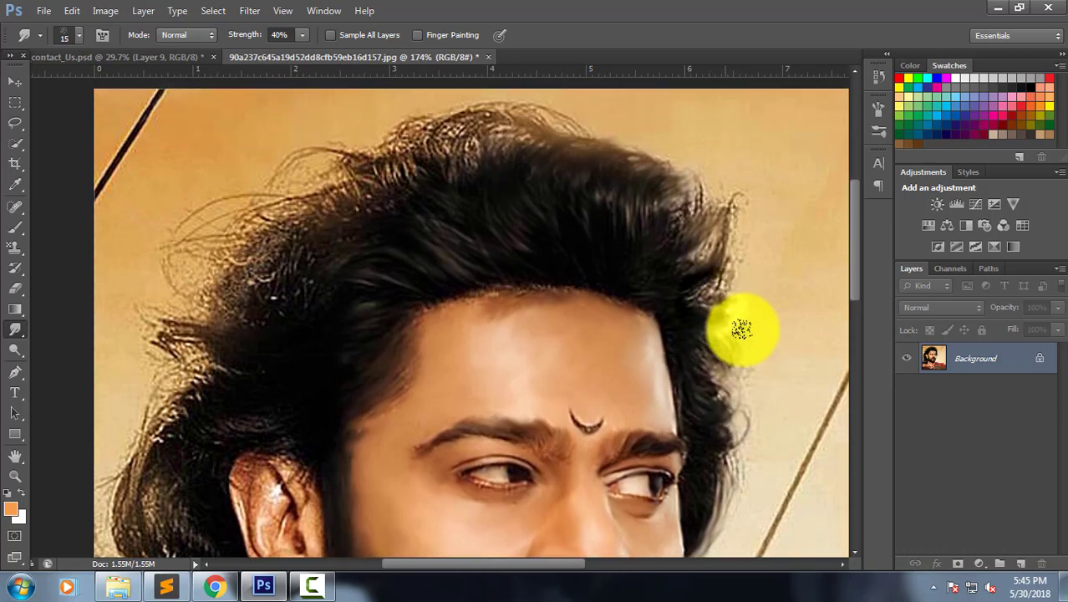
{"action": "scroll", "coordinate": [742, 329], "scroll_direction": "up", "scroll_amount": 2}
{"action": "mouse_move", "coordinate": [722, 302]}
{"action": "left_mouse_down"}
{"action": "mouse_move", "coordinate": [722, 255]}
{"action": "mouse_move", "coordinate": [722, 317]}
{"action": "mouse_move", "coordinate": [702, 269]}
{"action": "mouse_move", "coordinate": [679, 279]}
{"action": "mouse_move", "coordinate": [696, 238]}
{"action": "mouse_move", "coordinate": [722, 348]}
{"action": "mouse_move", "coordinate": [720, 332]}
{"action": "left_mouse_up"}
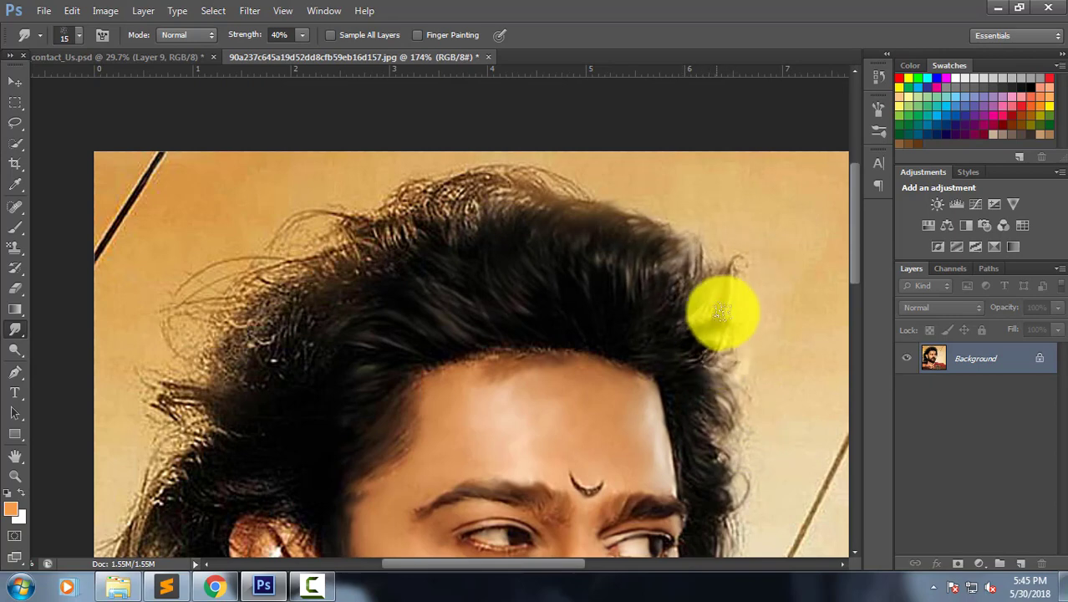
{"action": "scroll", "coordinate": [681, 314], "scroll_direction": "up", "scroll_amount": 1}
{"action": "mouse_move", "coordinate": [616, 391]}
{"action": "left_mouse_down"}
{"action": "mouse_move", "coordinate": [644, 317]}
{"action": "mouse_move", "coordinate": [676, 286]}
{"action": "mouse_move", "coordinate": [652, 284]}
{"action": "left_mouse_up"}
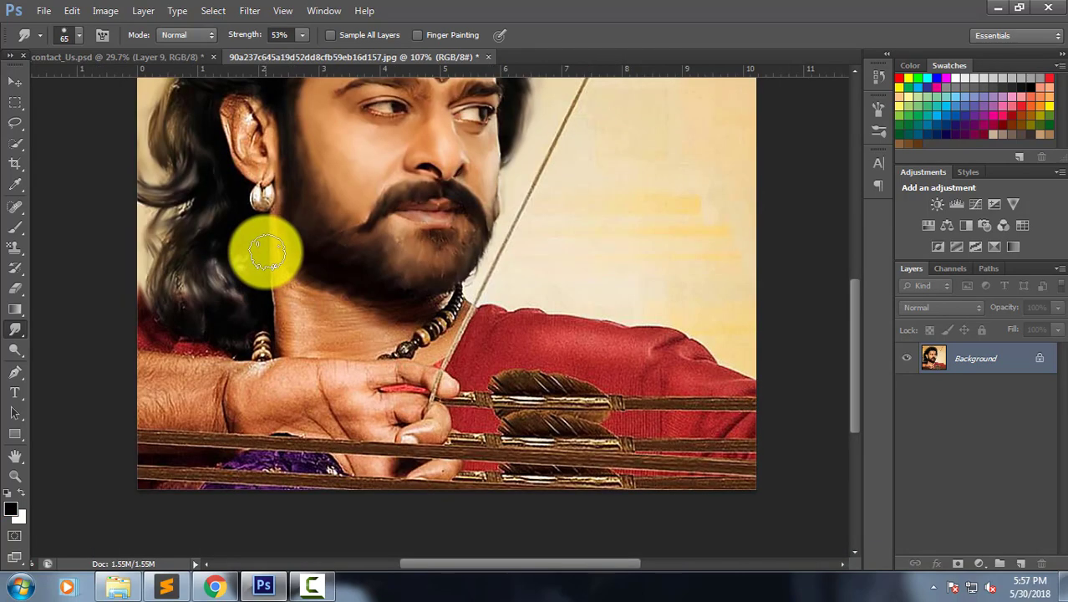
Shrink the smudge brush to 20 px and smear the hair above the ear.
{"action": "scroll", "coordinate": [280, 222], "scroll_direction": "up", "scroll_amount": 1}
{"action": "scroll", "coordinate": [264, 286], "scroll_direction": "up", "scroll_amount": 2}
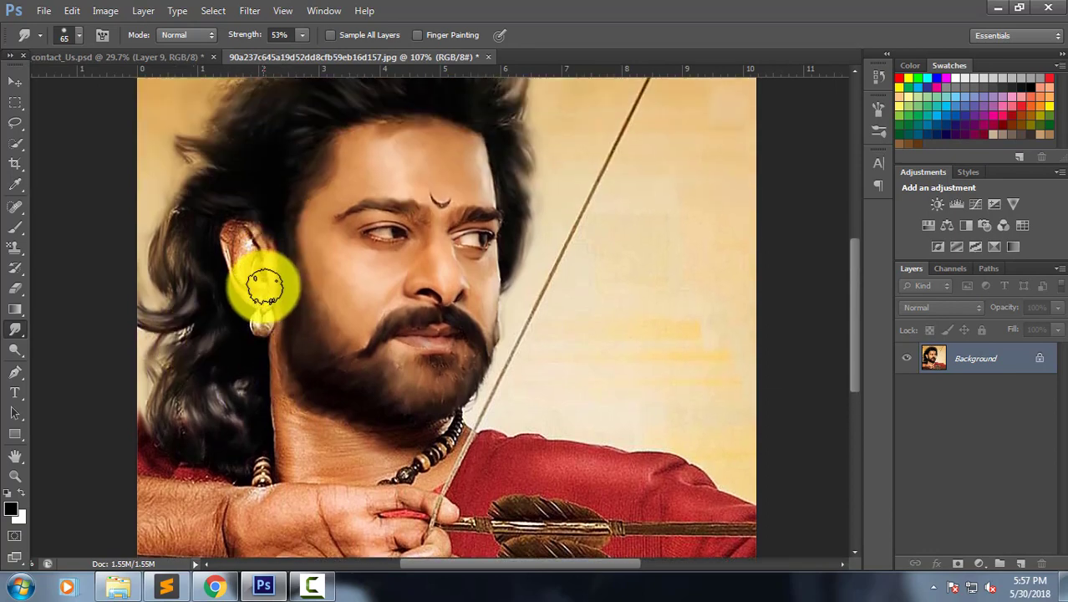
{"action": "key", "text": "bracketleft"}
{"action": "key", "text": "bracketleft"}
{"action": "key", "text": "bracketleft"}
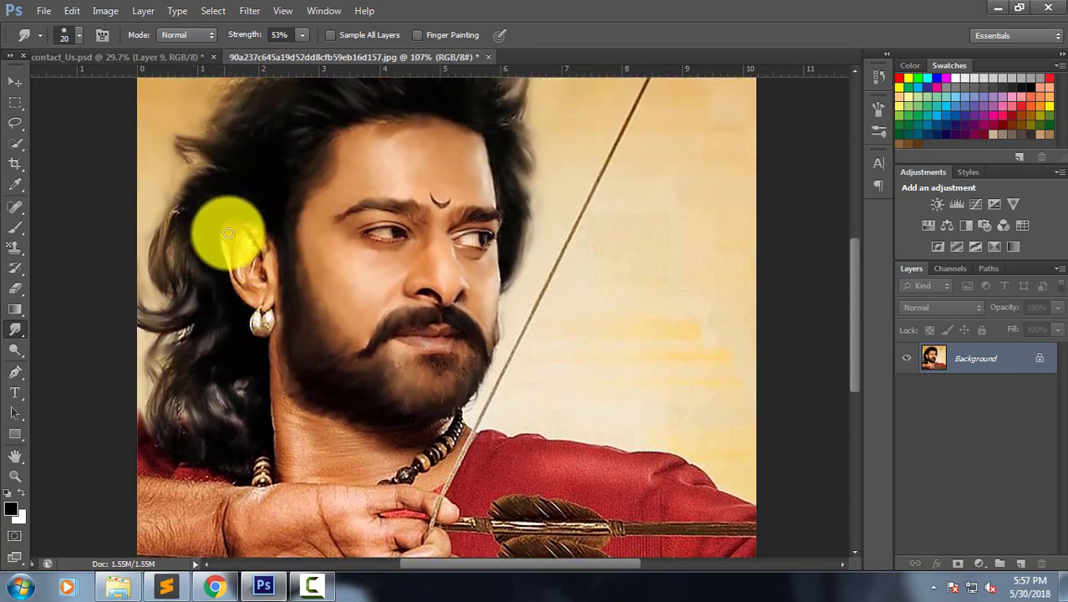
{"action": "mouse_move", "coordinate": [228, 234]}
{"action": "left_mouse_down"}
{"action": "mouse_move", "coordinate": [249, 235]}
{"action": "mouse_move", "coordinate": [275, 290]}
{"action": "mouse_move", "coordinate": [238, 285]}
{"action": "left_mouse_up"}
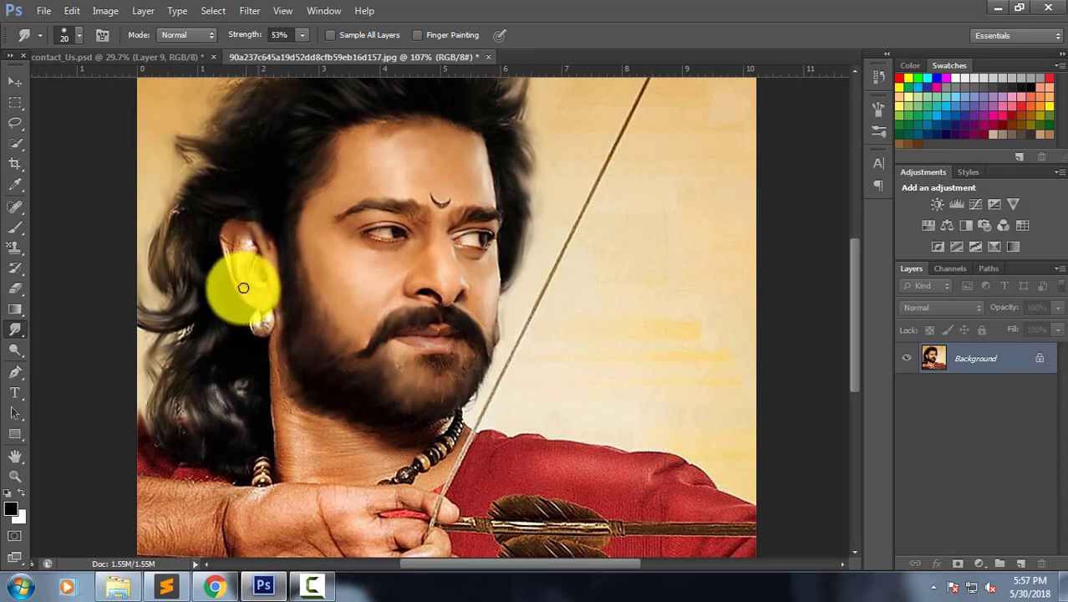
Set smudge strength to 34%, smear around the ear, and undo the neck stroke.
{"action": "left_click", "coordinate": [281, 35]}
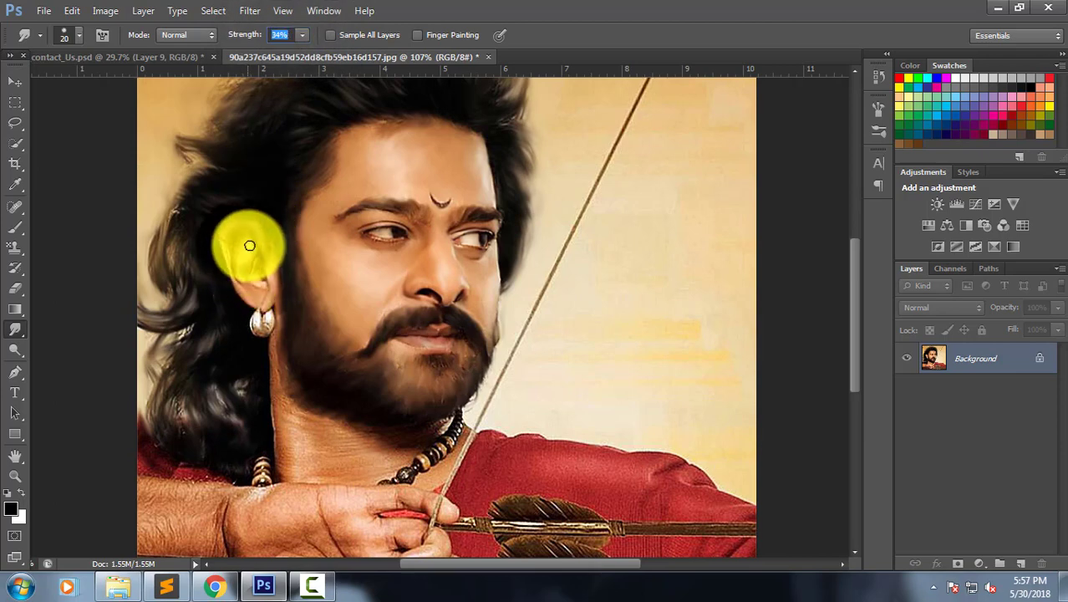
{"action": "mouse_move", "coordinate": [249, 245]}
{"action": "left_mouse_down"}
{"action": "mouse_move", "coordinate": [249, 275]}
{"action": "mouse_move", "coordinate": [229, 248]}
{"action": "mouse_move", "coordinate": [235, 268]}
{"action": "mouse_move", "coordinate": [239, 238]}
{"action": "mouse_move", "coordinate": [257, 290]}
{"action": "mouse_move", "coordinate": [248, 296]}
{"action": "mouse_move", "coordinate": [267, 294]}
{"action": "mouse_move", "coordinate": [274, 317]}
{"action": "mouse_move", "coordinate": [274, 305]}
{"action": "mouse_move", "coordinate": [291, 386]}
{"action": "mouse_move", "coordinate": [274, 365]}
{"action": "mouse_move", "coordinate": [274, 400]}
{"action": "mouse_move", "coordinate": [319, 406]}
{"action": "mouse_move", "coordinate": [315, 393]}
{"action": "mouse_move", "coordinate": [353, 410]}
{"action": "mouse_move", "coordinate": [288, 408]}
{"action": "mouse_move", "coordinate": [279, 435]}
{"action": "mouse_move", "coordinate": [346, 415]}
{"action": "mouse_move", "coordinate": [295, 427]}
{"action": "left_mouse_up"}
{"action": "scroll", "coordinate": [251, 286], "scroll_direction": "down", "scroll_amount": 1}
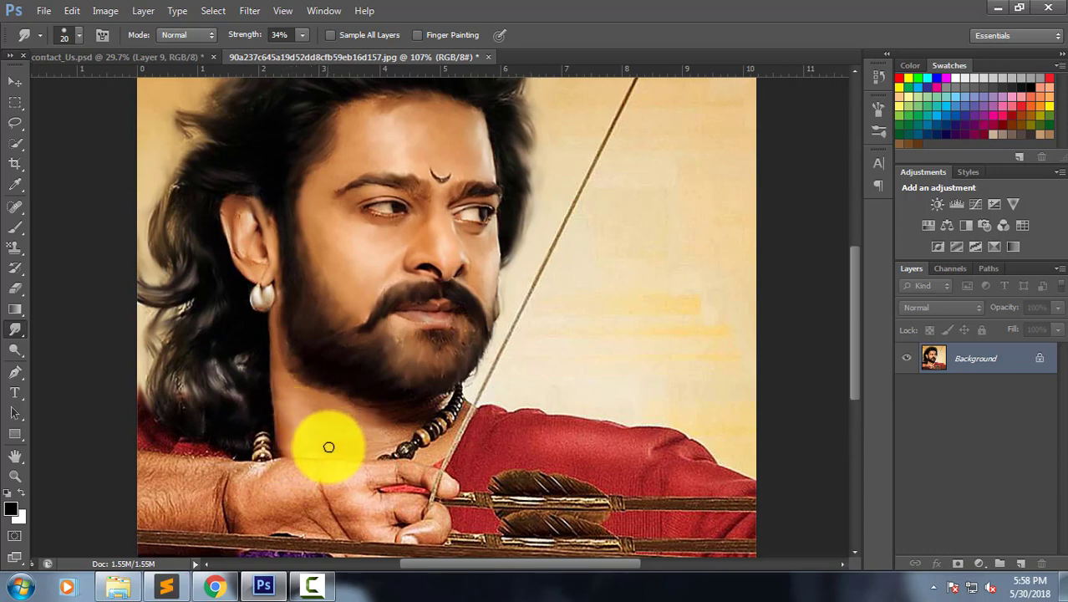
{"action": "mouse_move", "coordinate": [337, 457]}
{"action": "left_mouse_down"}
{"action": "mouse_move", "coordinate": [310, 405]}
{"action": "mouse_move", "coordinate": [442, 407]}
{"action": "mouse_move", "coordinate": [389, 429]}
{"action": "mouse_move", "coordinate": [411, 431]}
{"action": "mouse_move", "coordinate": [376, 432]}
{"action": "mouse_move", "coordinate": [387, 413]}
{"action": "mouse_move", "coordinate": [417, 430]}
{"action": "mouse_move", "coordinate": [382, 446]}
{"action": "mouse_move", "coordinate": [410, 436]}
{"action": "mouse_move", "coordinate": [405, 457]}
{"action": "mouse_move", "coordinate": [391, 449]}
{"action": "left_mouse_up"}
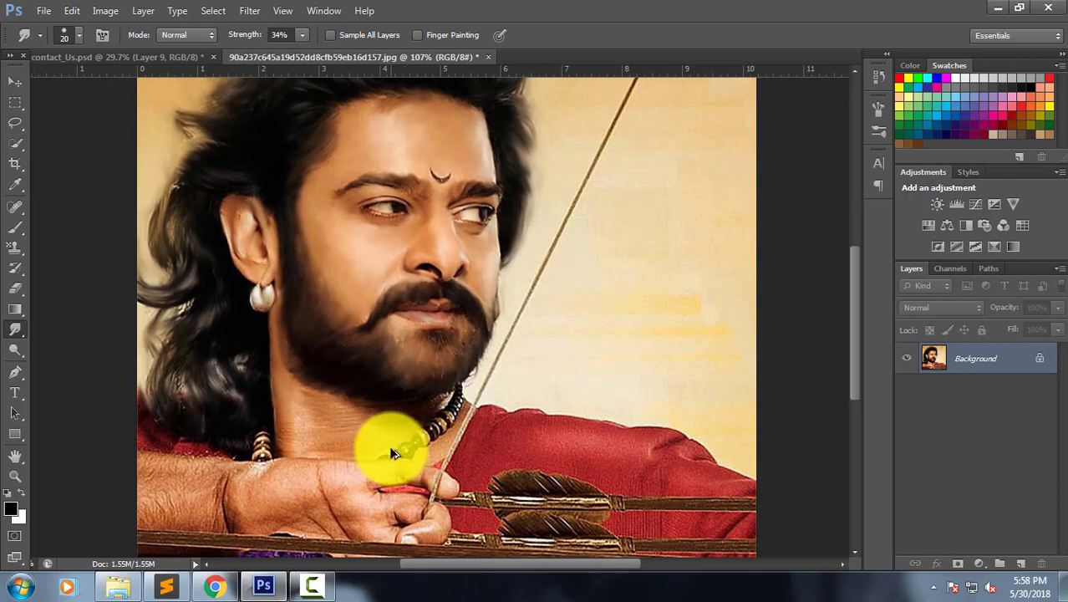
{"action": "key", "text": "ctrl+z"}
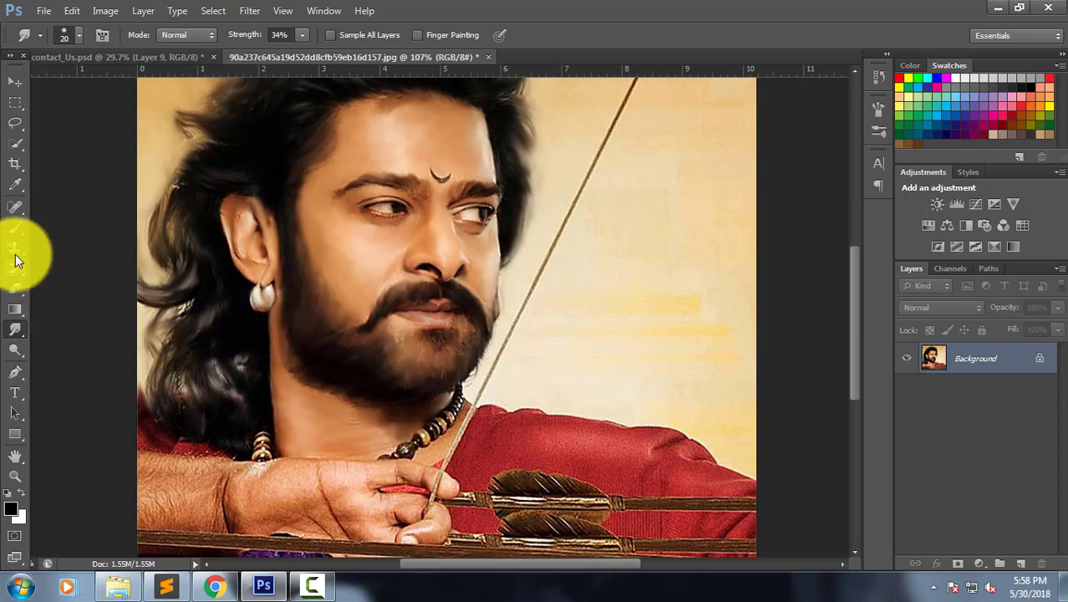
Pick a skin-orange colour, then smudge the beard-neck edge with a 10 px brush.
{"action": "left_click", "coordinate": [16, 225]}
{"action": "left_click", "coordinate": [324, 477], "text": "alt"}
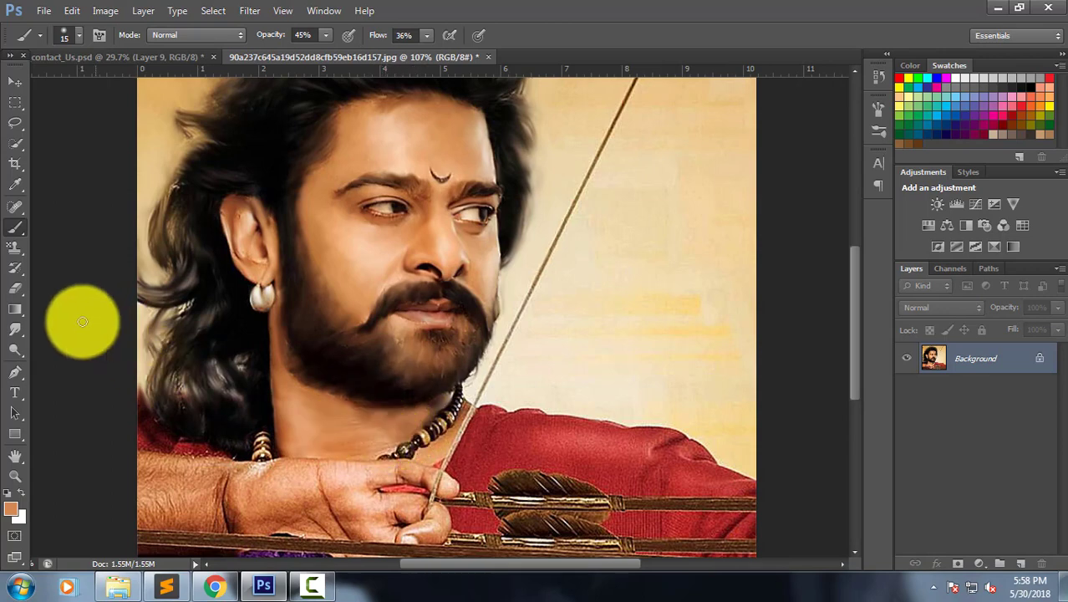
{"action": "left_click", "coordinate": [15, 330]}
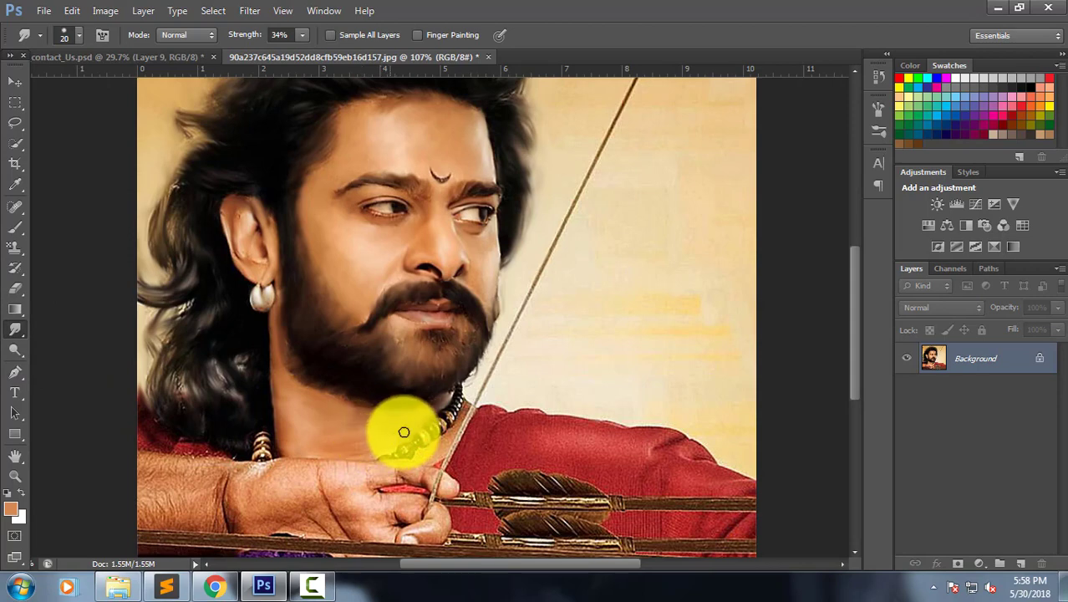
{"action": "key", "text": "bracketleft"}
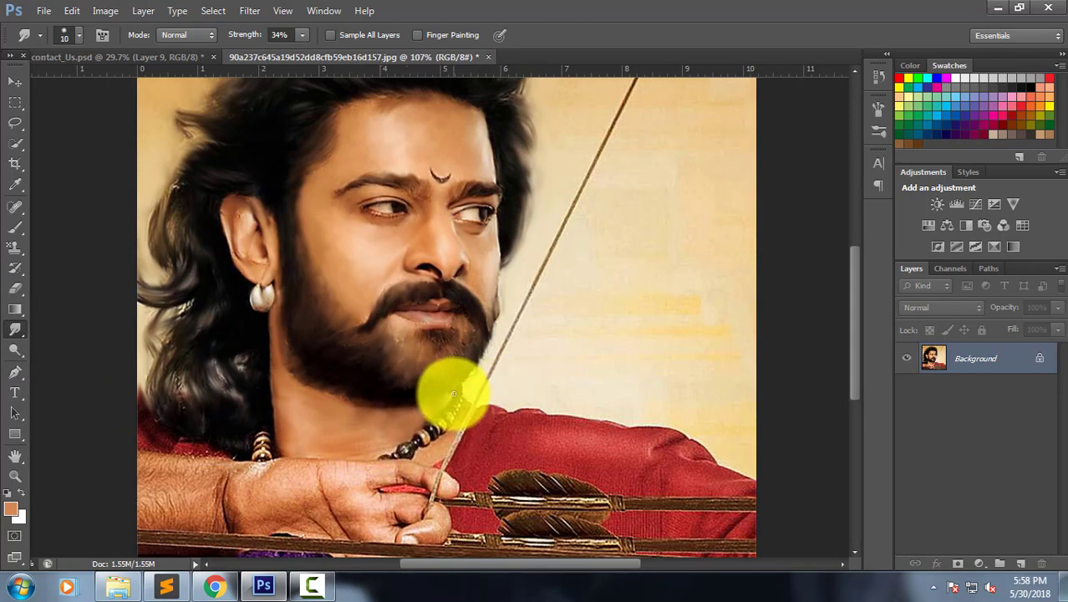
{"action": "left_click_drag", "start_coordinate": [441, 402], "coordinate": [430, 413]}
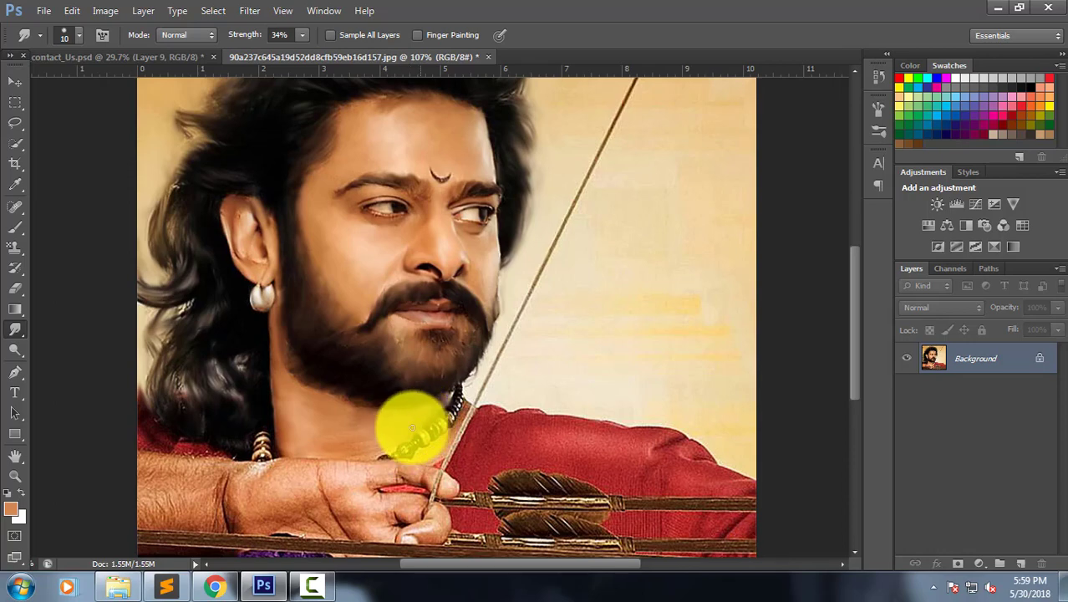
{"action": "mouse_move", "coordinate": [395, 430]}
{"action": "left_mouse_down"}
{"action": "mouse_move", "coordinate": [340, 436]}
{"action": "mouse_move", "coordinate": [377, 431]}
{"action": "mouse_move", "coordinate": [384, 439]}
{"action": "mouse_move", "coordinate": [365, 451]}
{"action": "mouse_move", "coordinate": [312, 447]}
{"action": "mouse_move", "coordinate": [465, 434]}
{"action": "mouse_move", "coordinate": [446, 426]}
{"action": "mouse_move", "coordinate": [446, 441]}
{"action": "mouse_move", "coordinate": [414, 455]}
{"action": "mouse_move", "coordinate": [447, 449]}
{"action": "mouse_move", "coordinate": [464, 415]}
{"action": "mouse_move", "coordinate": [435, 452]}
{"action": "left_mouse_up"}
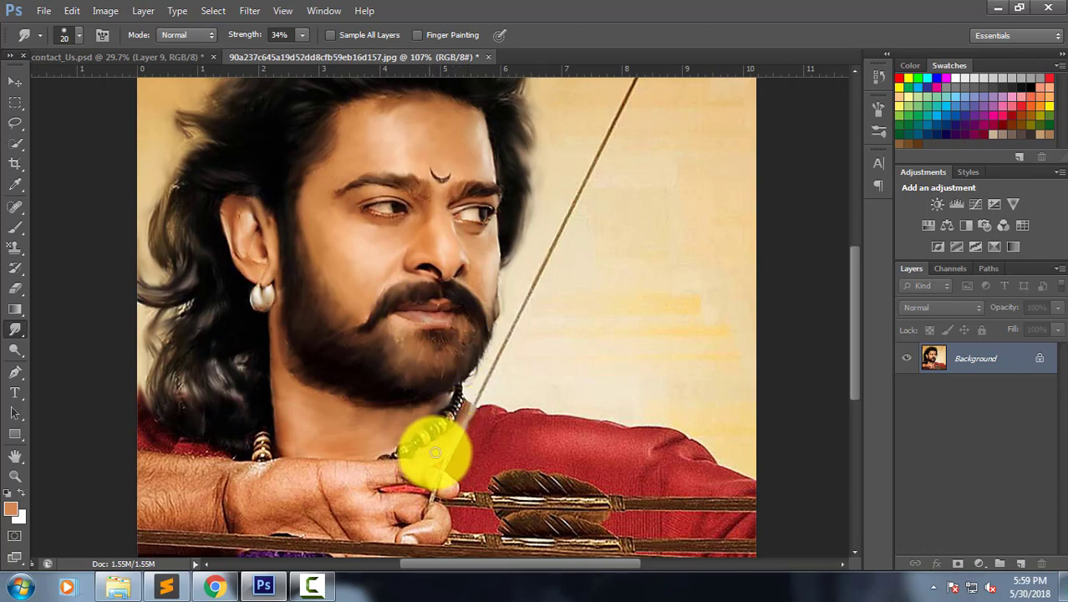
Smudge the mustache, the forearm and wrist, and the area beside the bowstring.
{"action": "scroll", "coordinate": [370, 377], "scroll_direction": "down", "scroll_amount": 2}
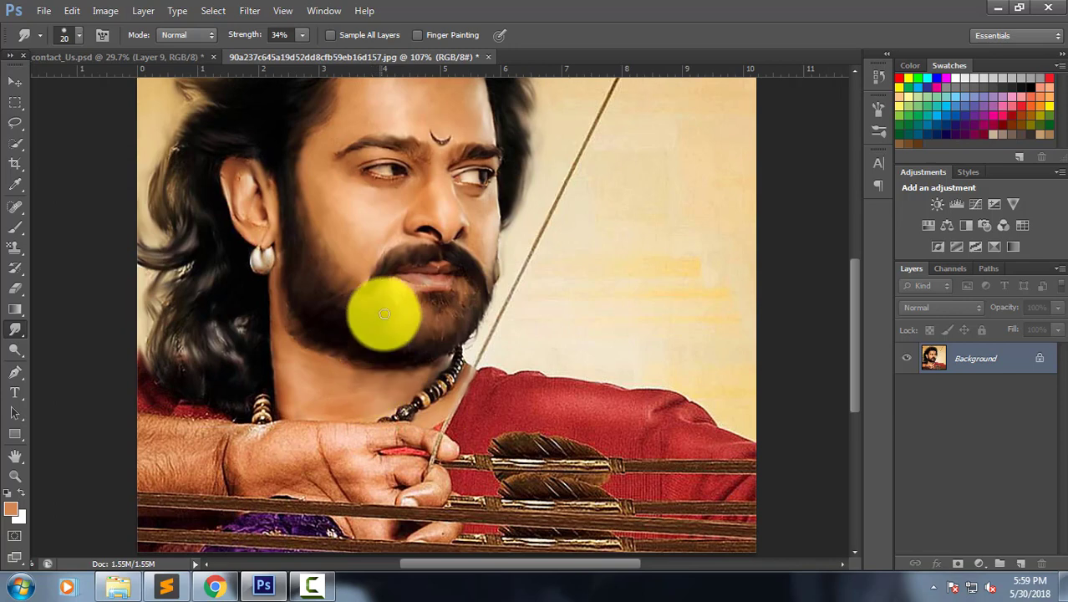
{"action": "left_click_drag", "start_coordinate": [398, 290], "coordinate": [445, 302]}
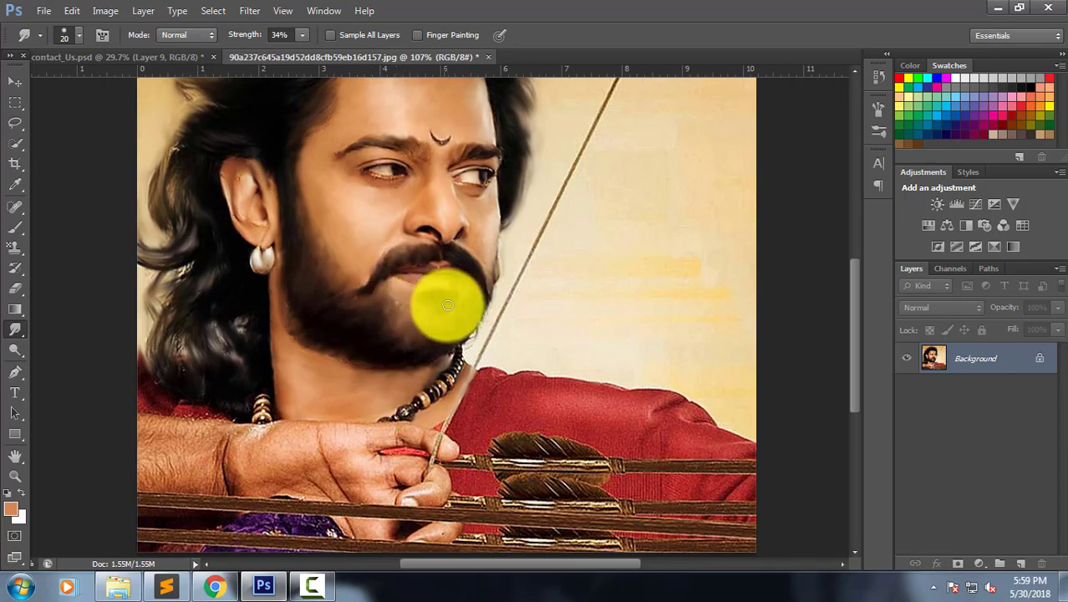
{"action": "scroll", "coordinate": [163, 405], "scroll_direction": "down", "scroll_amount": 1}
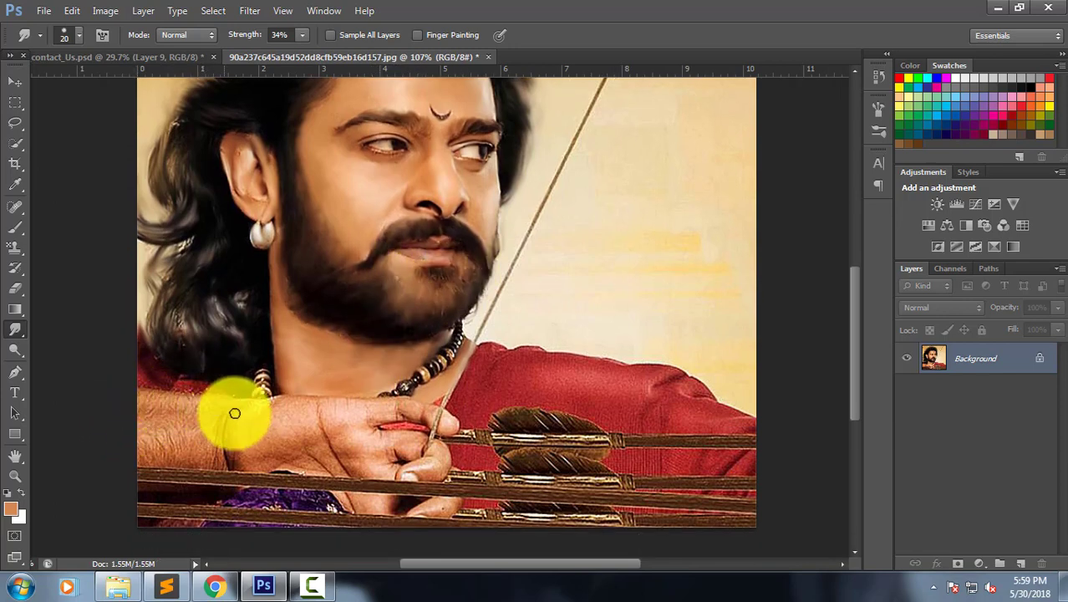
{"action": "left_click_drag", "start_coordinate": [251, 411], "coordinate": [283, 406]}
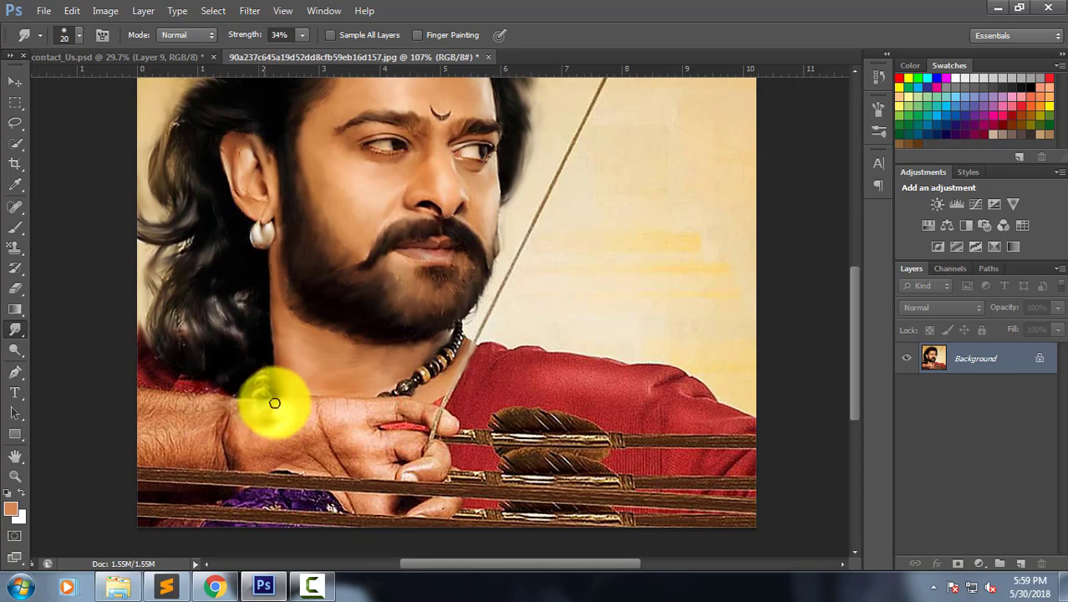
{"action": "scroll", "coordinate": [282, 407], "scroll_direction": "up", "scroll_amount": 1}
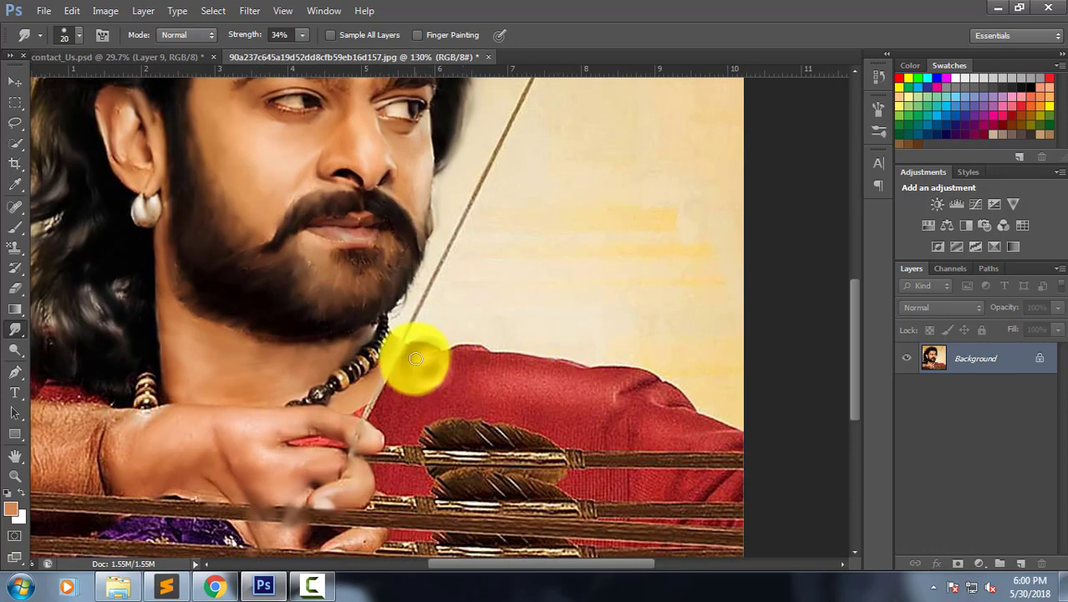
{"action": "mouse_move", "coordinate": [426, 343]}
{"action": "left_mouse_down"}
{"action": "mouse_move", "coordinate": [444, 375]}
{"action": "mouse_move", "coordinate": [416, 392]}
{"action": "mouse_move", "coordinate": [410, 365]}
{"action": "mouse_move", "coordinate": [378, 429]}
{"action": "left_mouse_up"}
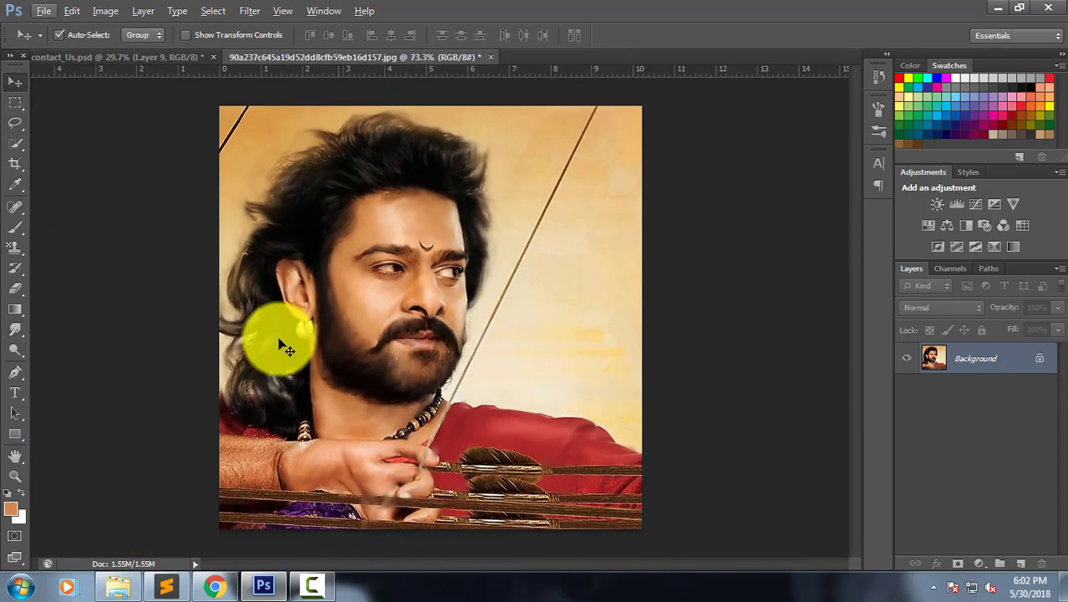
Set smudge strength to 65%, enlarge the brush to 150, and smear background into the shirt edge.
{"action": "left_click", "coordinate": [14, 330]}
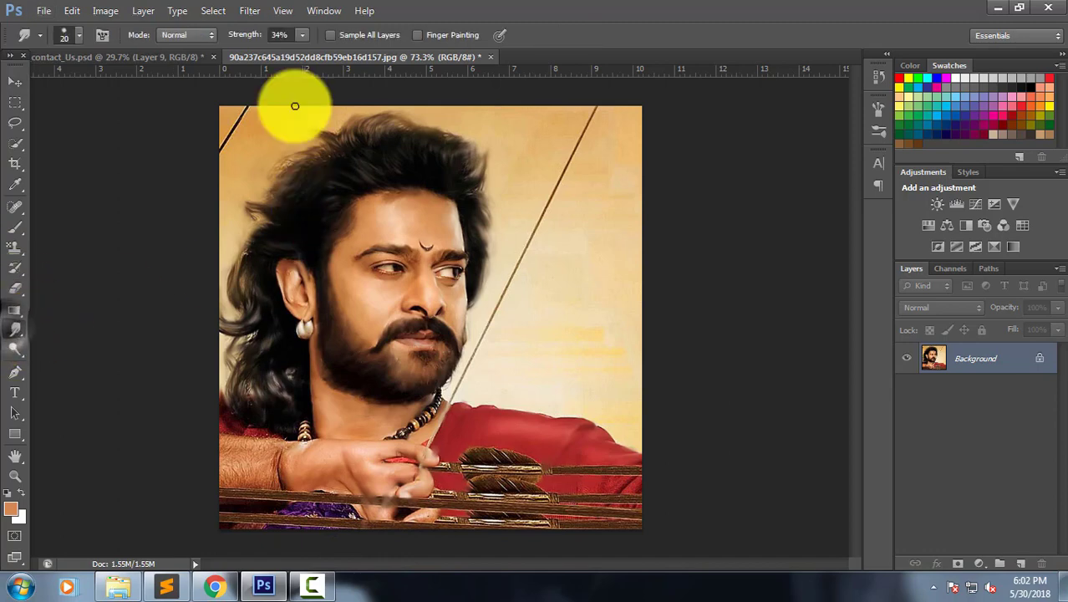
{"action": "left_click_drag", "start_coordinate": [307, 56], "coordinate": [325, 53]}
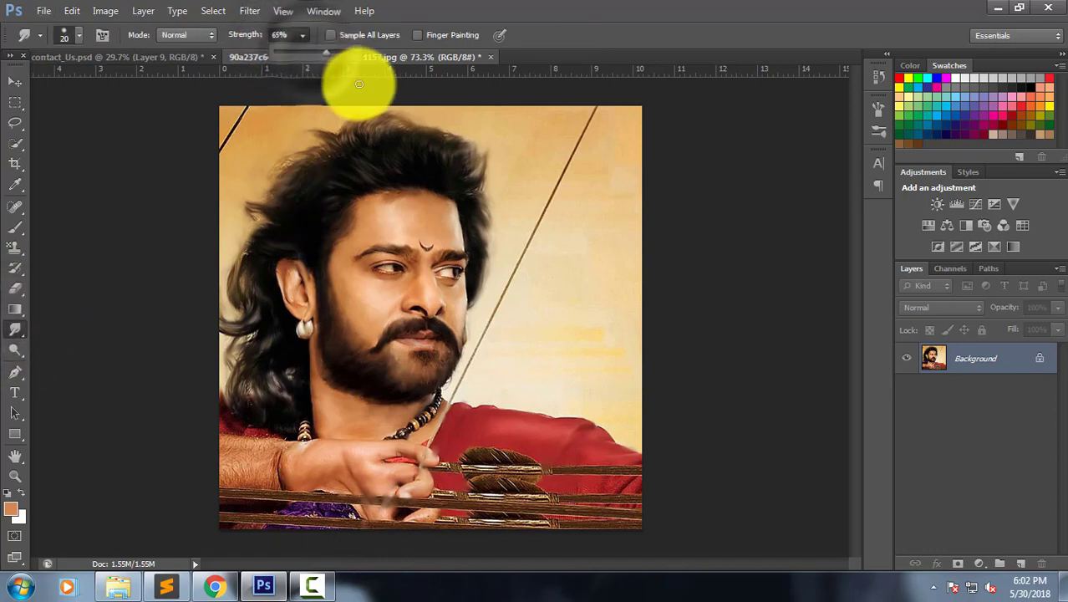
{"action": "key", "text": "bracketright"}
{"action": "key", "text": "bracketright"}
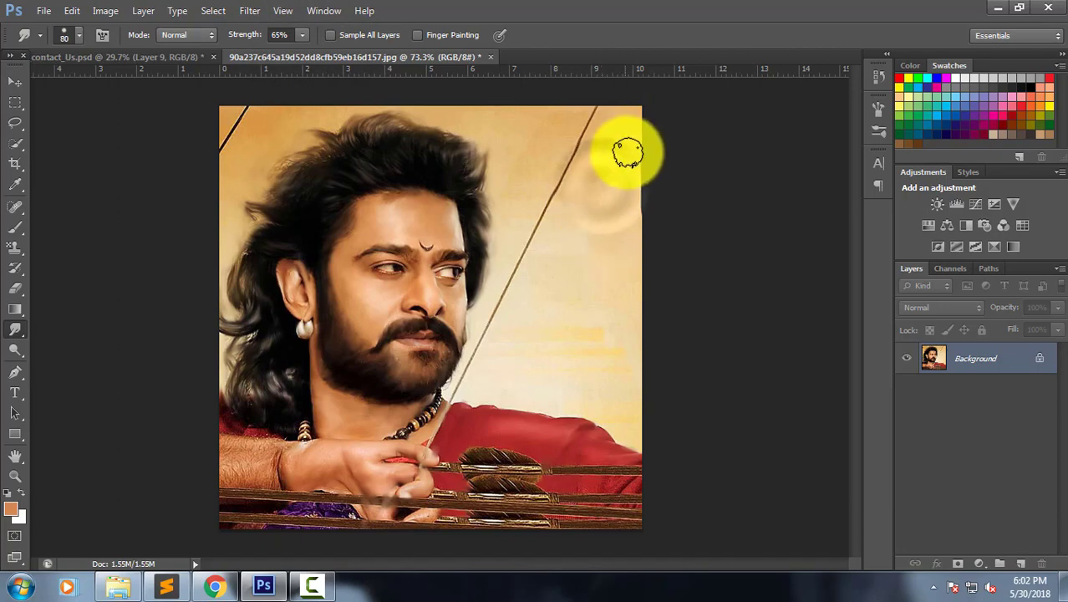
{"action": "key", "text": "bracketright"}
{"action": "key", "text": "bracketright"}
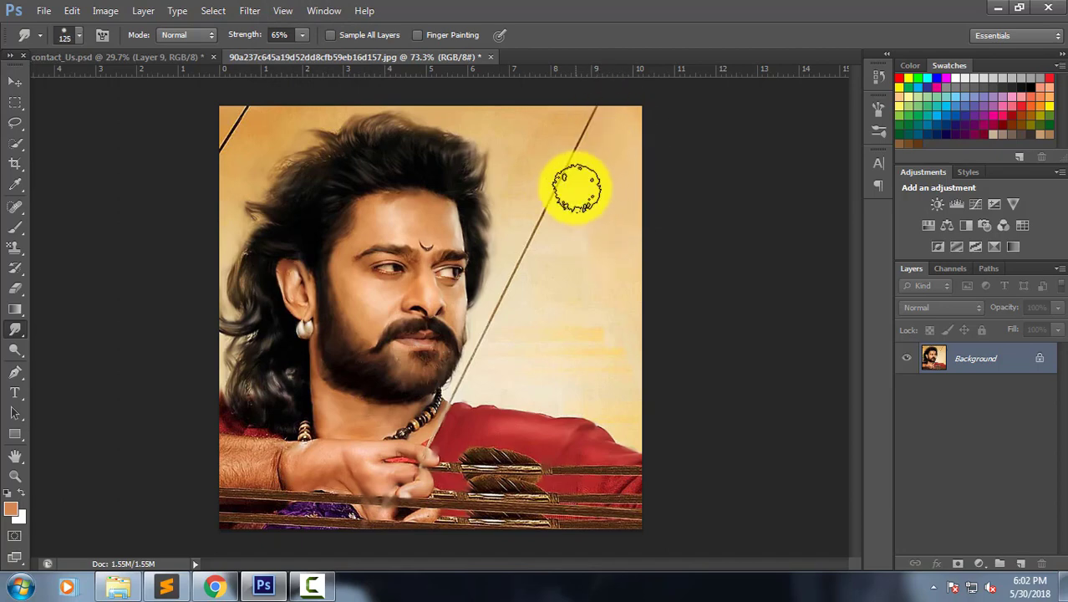
{"action": "key", "text": "bracketright"}
{"action": "key", "text": "bracketright"}
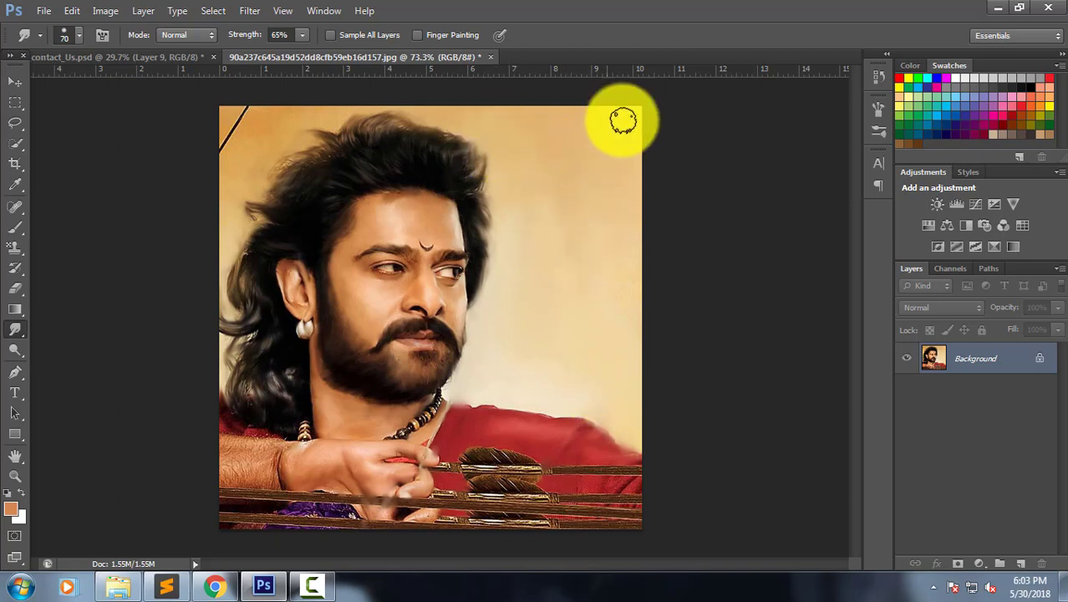
{"action": "mouse_move", "coordinate": [634, 337]}
{"action": "left_mouse_down"}
{"action": "mouse_move", "coordinate": [576, 386]}
{"action": "mouse_move", "coordinate": [622, 429]}
{"action": "mouse_move", "coordinate": [620, 386]}
{"action": "left_mouse_up"}
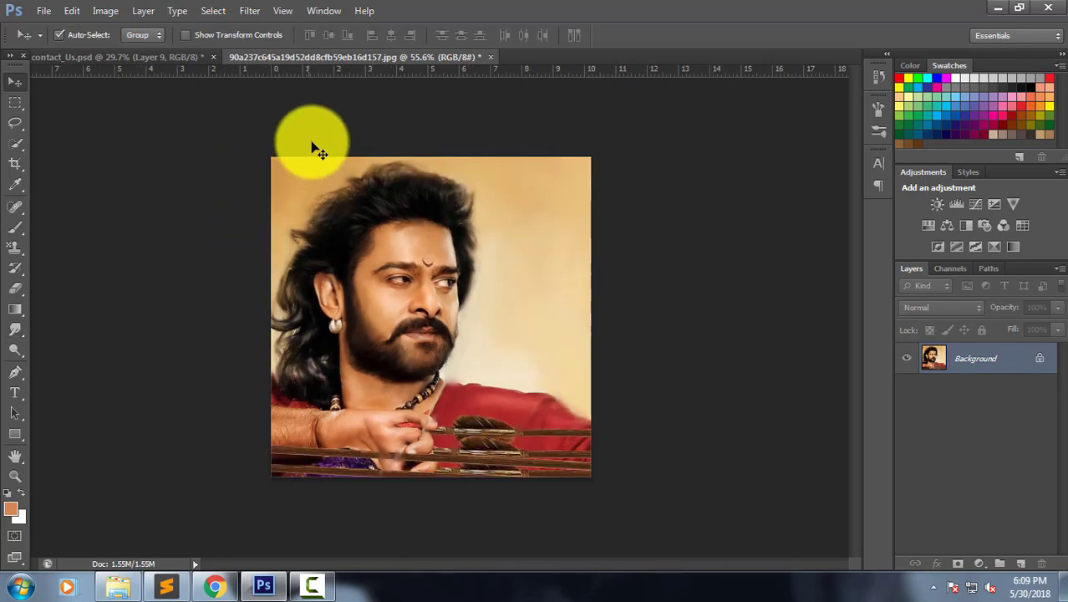
Create a new blank white 10 × 8 inch document at 72 pixels/inch.
{"action": "left_click", "coordinate": [35, 12]}
{"action": "left_click", "coordinate": [50, 25]}
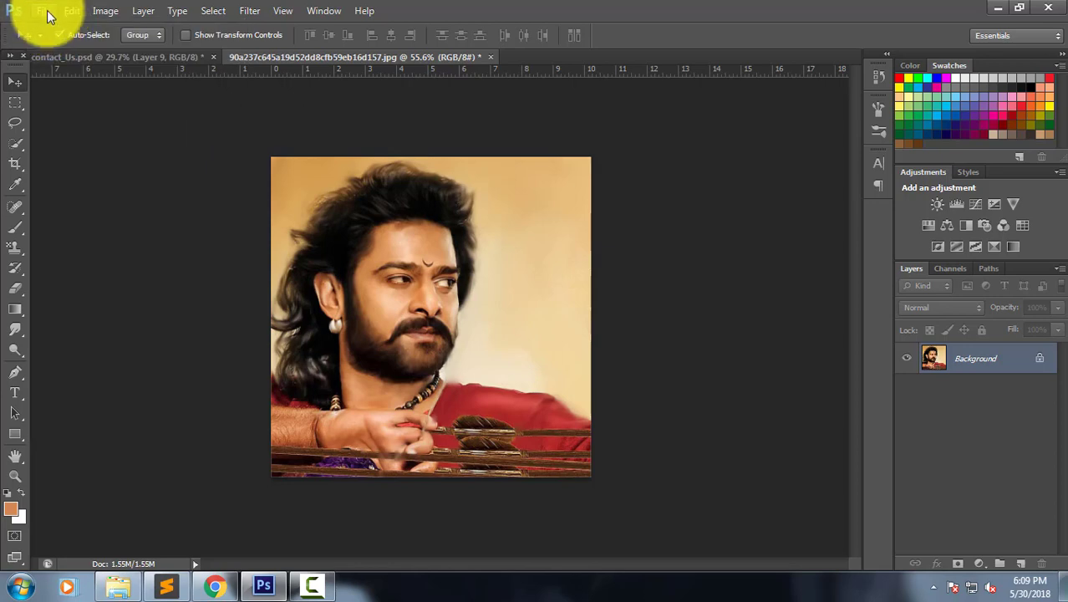
{"action": "left_click", "coordinate": [556, 204]}
{"action": "left_click", "coordinate": [558, 232]}
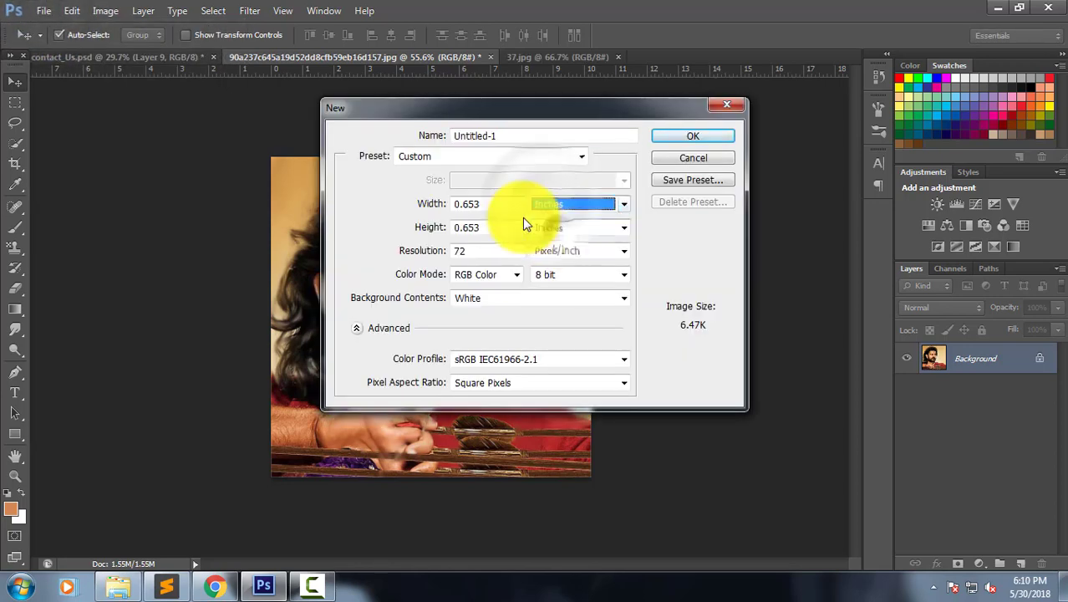
{"action": "left_click", "coordinate": [439, 205]}
{"action": "type", "text": "10"}
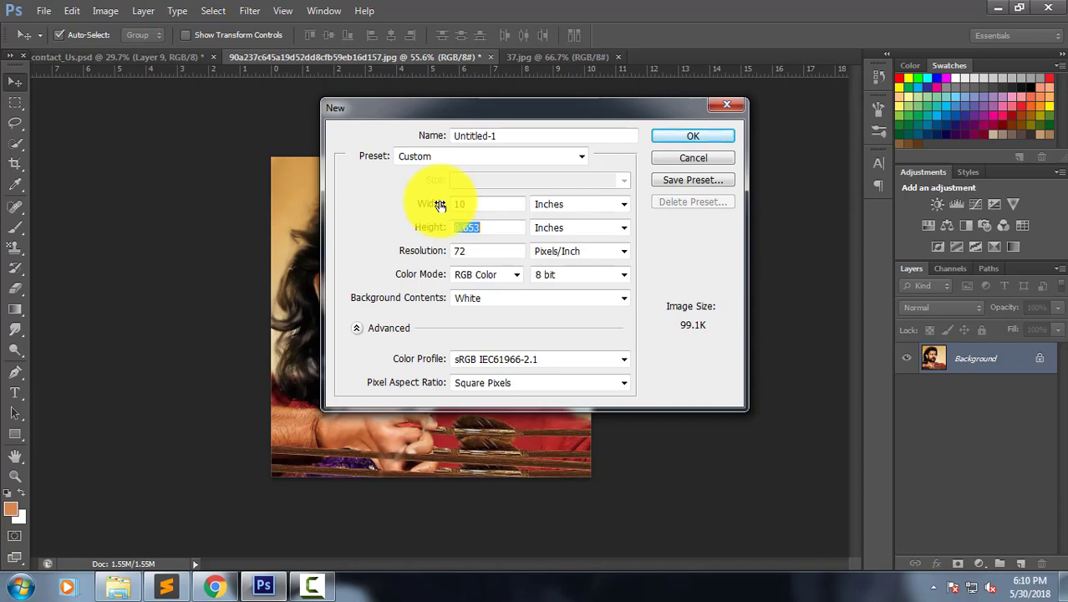
{"action": "key", "text": "Return"}
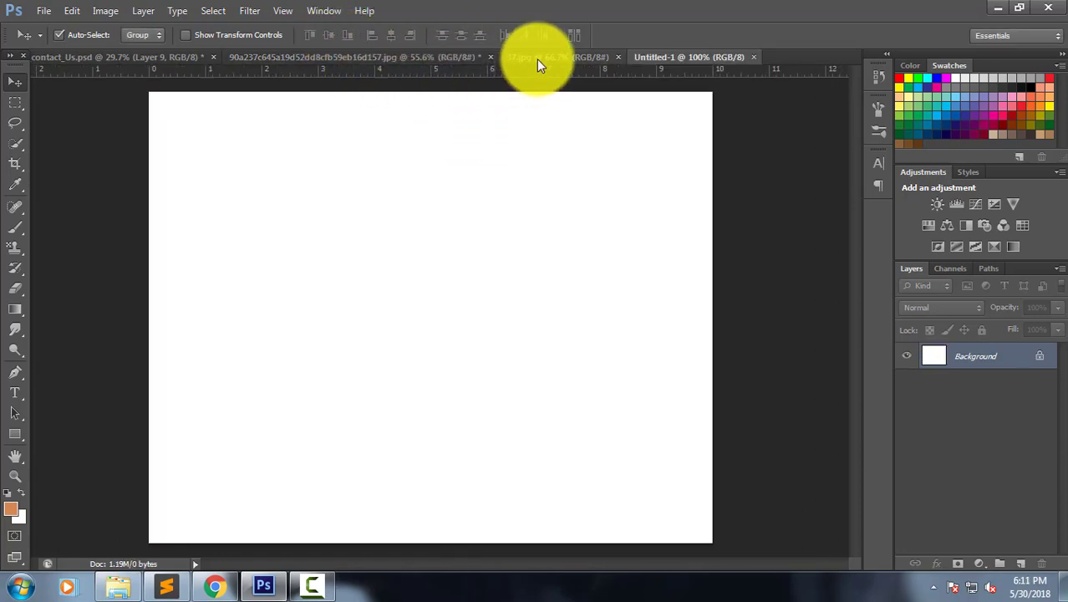
Drag the 37.jpg grunge texture into Untitled-1 and scale it to fill the canvas.
{"action": "left_click", "coordinate": [537, 58]}
{"action": "mouse_move", "coordinate": [491, 234]}
{"action": "left_mouse_down"}
{"action": "mouse_move", "coordinate": [380, 46]}
{"action": "mouse_move", "coordinate": [535, 60]}
{"action": "mouse_move", "coordinate": [473, 265]}
{"action": "mouse_move", "coordinate": [519, 264]}
{"action": "left_mouse_up"}
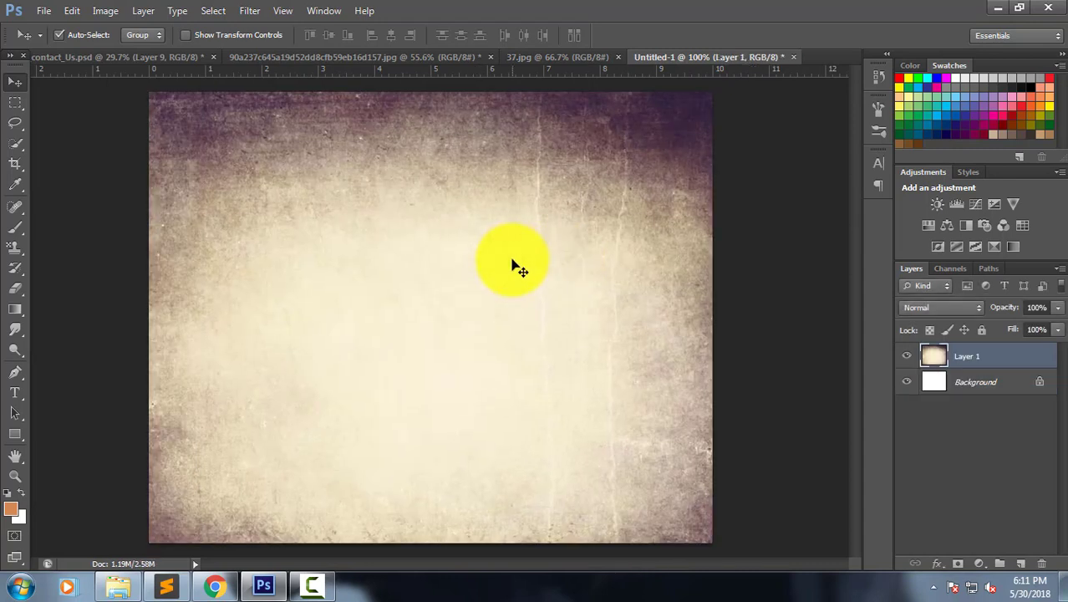
{"action": "key", "text": "ctrl+t"}
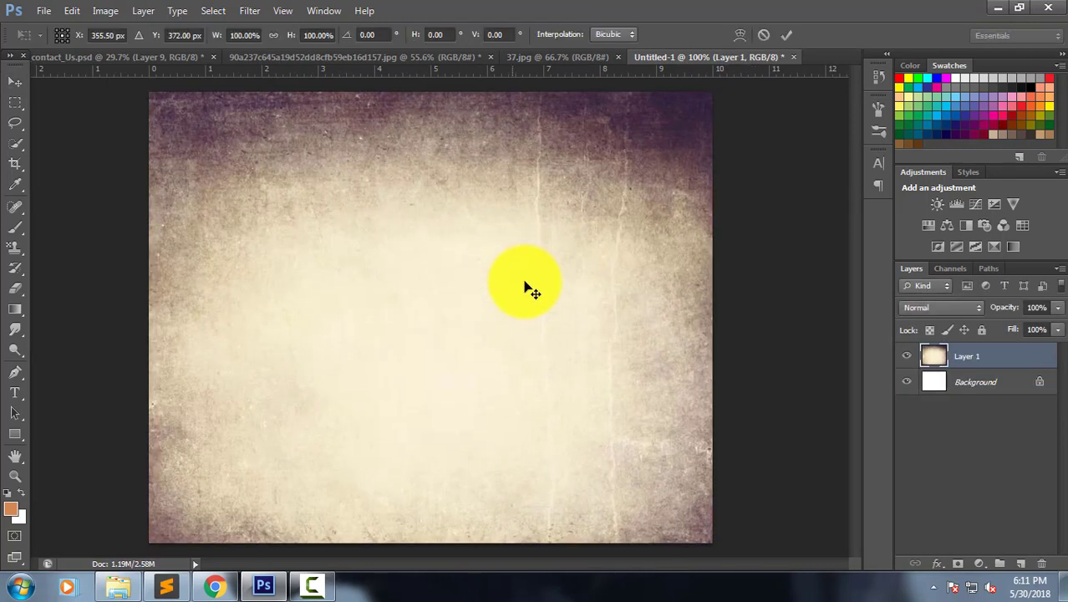
{"action": "key", "text": "ctrl+0"}
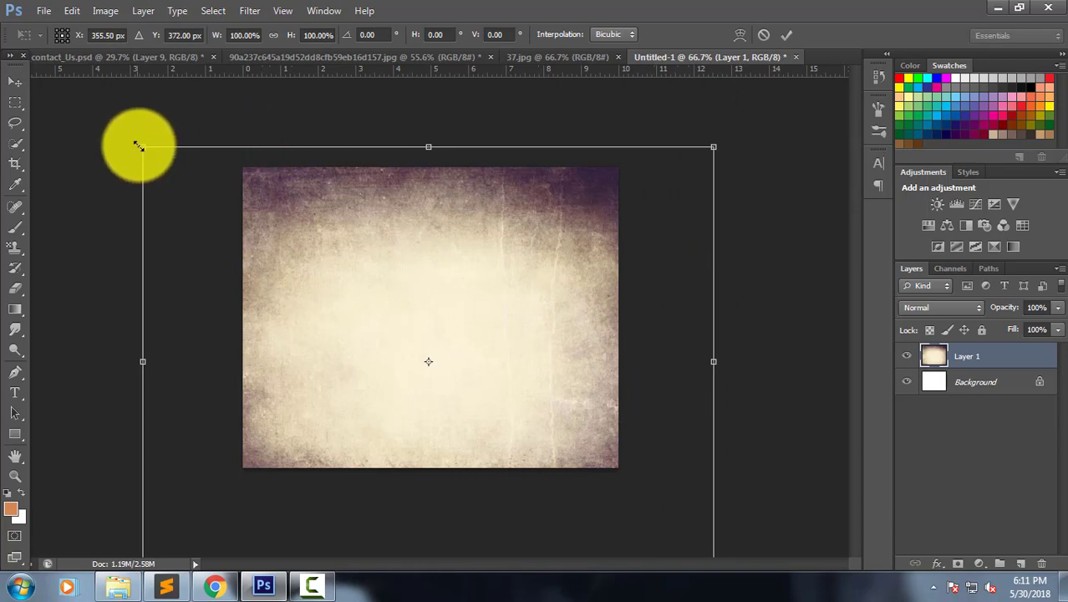
{"action": "mouse_move", "coordinate": [139, 146]}
{"action": "left_mouse_down"}
{"action": "mouse_move", "coordinate": [344, 299]}
{"action": "mouse_move", "coordinate": [308, 218]}
{"action": "left_mouse_up"}
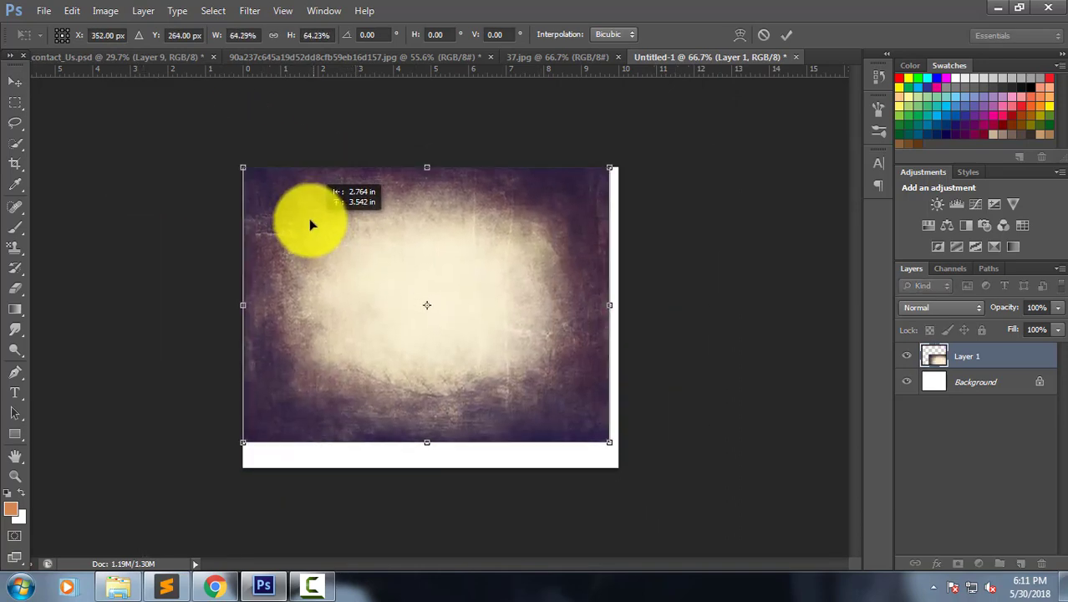
{"action": "left_click_drag", "start_coordinate": [611, 444], "coordinate": [622, 470]}
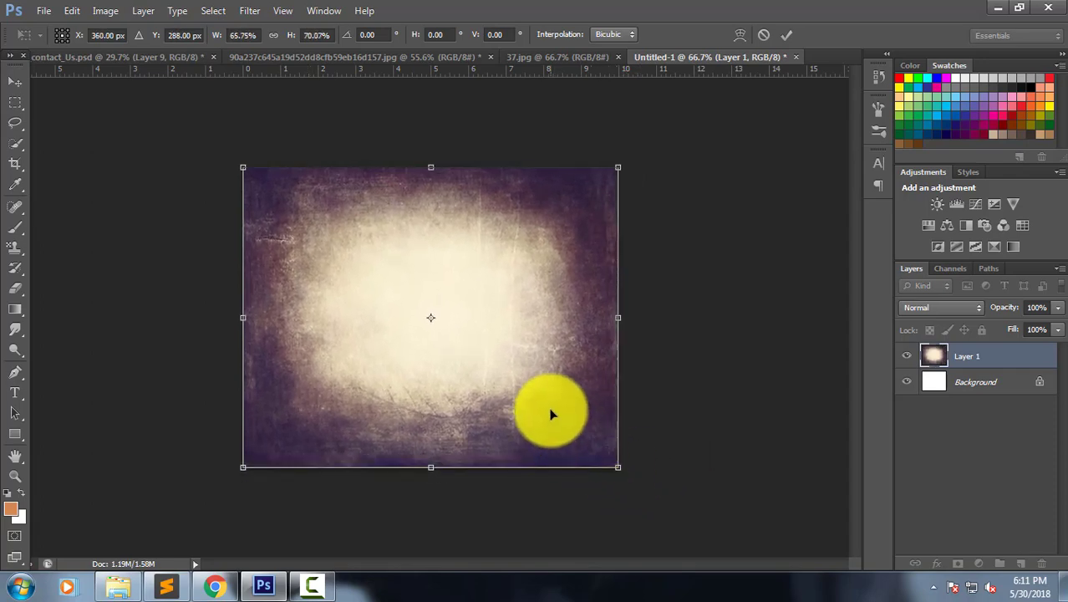
{"action": "key", "text": "Return"}
{"action": "left_click", "coordinate": [548, 57]}
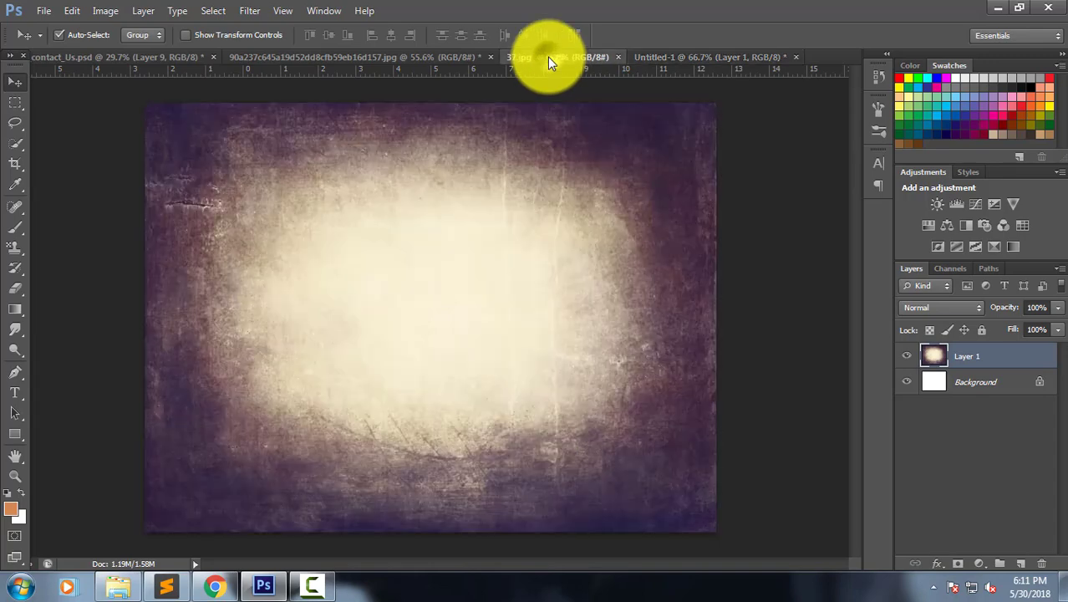
{"action": "left_click_drag", "start_coordinate": [547, 56], "coordinate": [433, 59]}
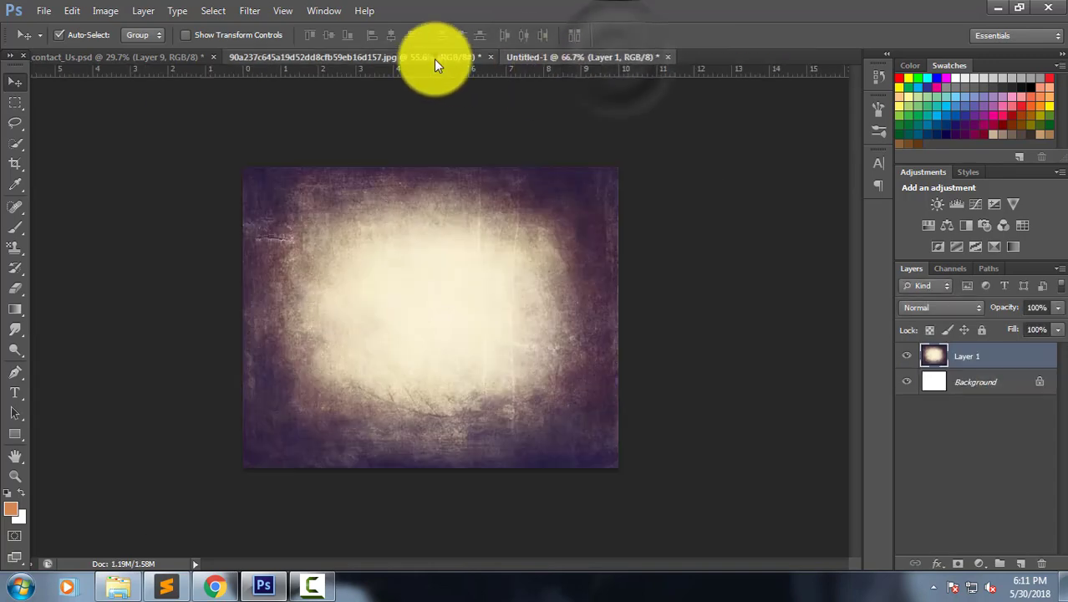
Drag the portrait into Untitled-1, scale it to 80.43%, and centre it over the texture.
{"action": "mouse_move", "coordinate": [477, 274]}
{"action": "left_mouse_down"}
{"action": "mouse_move", "coordinate": [592, 60]}
{"action": "mouse_move", "coordinate": [453, 292]}
{"action": "mouse_move", "coordinate": [517, 296]}
{"action": "left_mouse_up"}
{"action": "key", "text": "ctrl+t"}
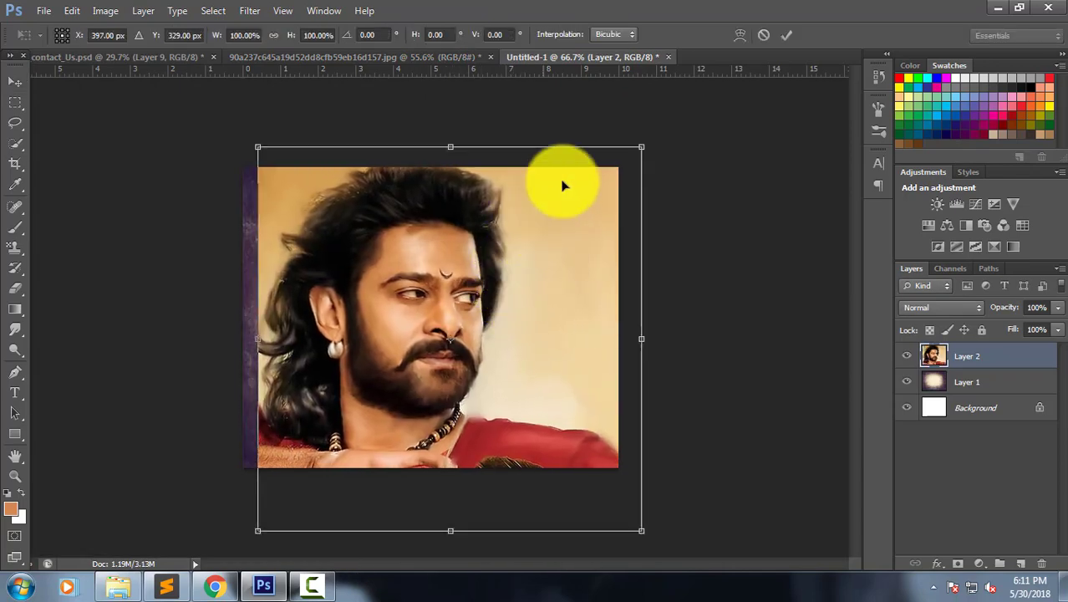
{"action": "left_click_drag", "start_coordinate": [640, 144], "coordinate": [565, 222]}
{"action": "mouse_move", "coordinate": [505, 315]}
{"action": "left_mouse_down"}
{"action": "mouse_move", "coordinate": [528, 266]}
{"action": "mouse_move", "coordinate": [521, 255]}
{"action": "left_mouse_up"}
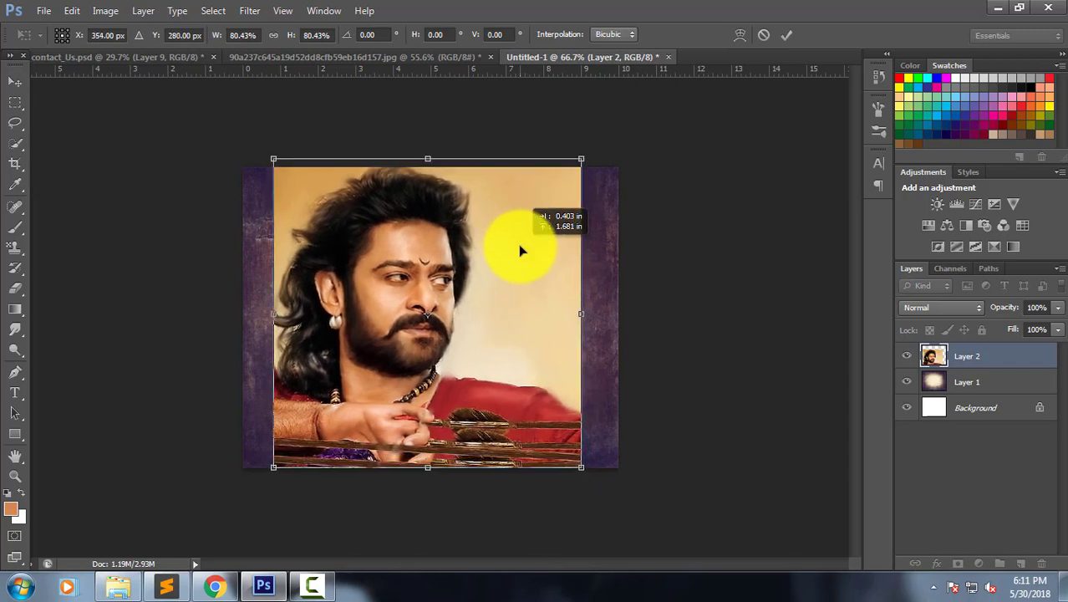
{"action": "key", "text": "Return"}
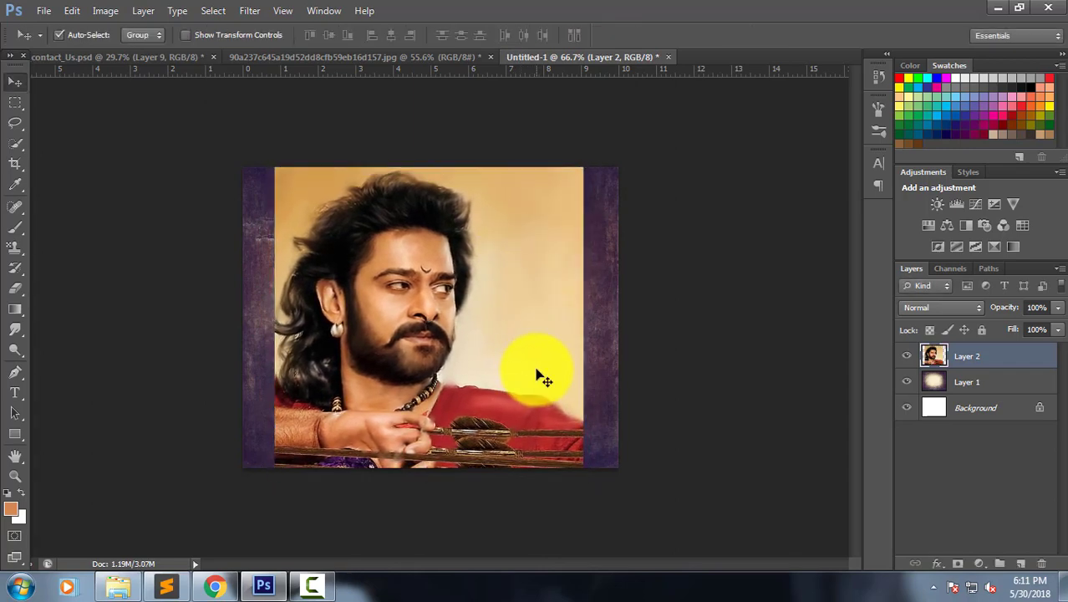
{"action": "left_click_drag", "start_coordinate": [513, 366], "coordinate": [524, 366]}
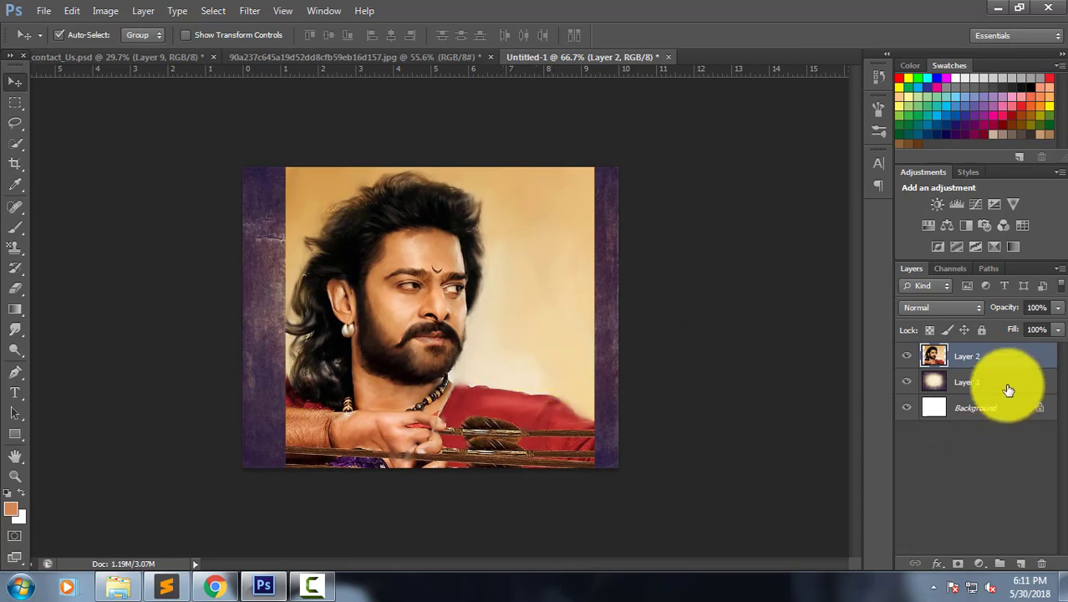
Add a layer mask to Layer 2 and paint out its top-right corner at size 40, 75% opacity.
{"action": "left_click", "coordinate": [959, 561]}
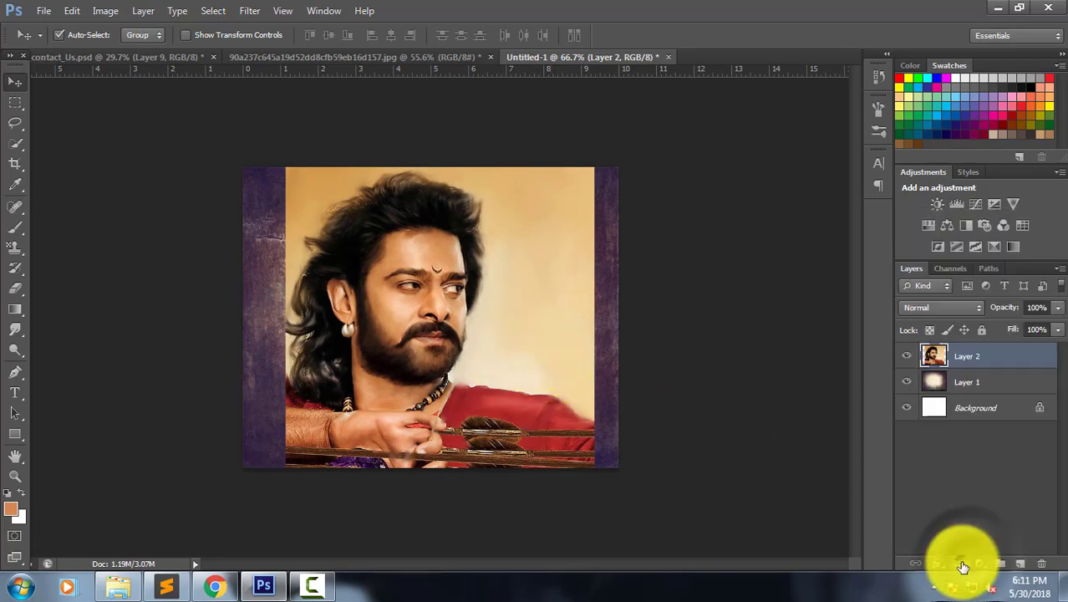
{"action": "left_click", "coordinate": [958, 565]}
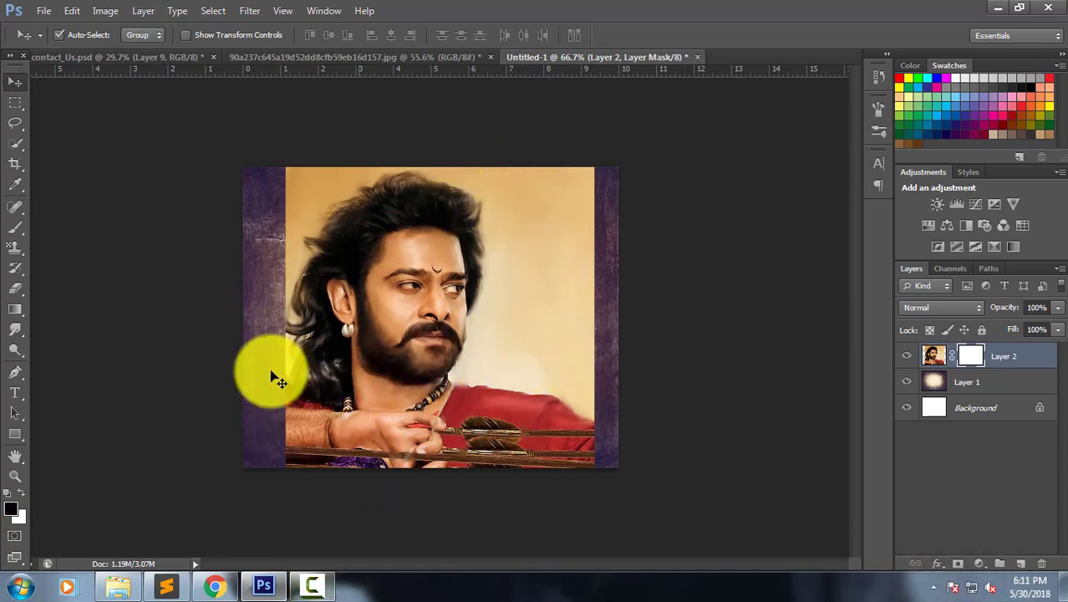
{"action": "left_click", "coordinate": [14, 227]}
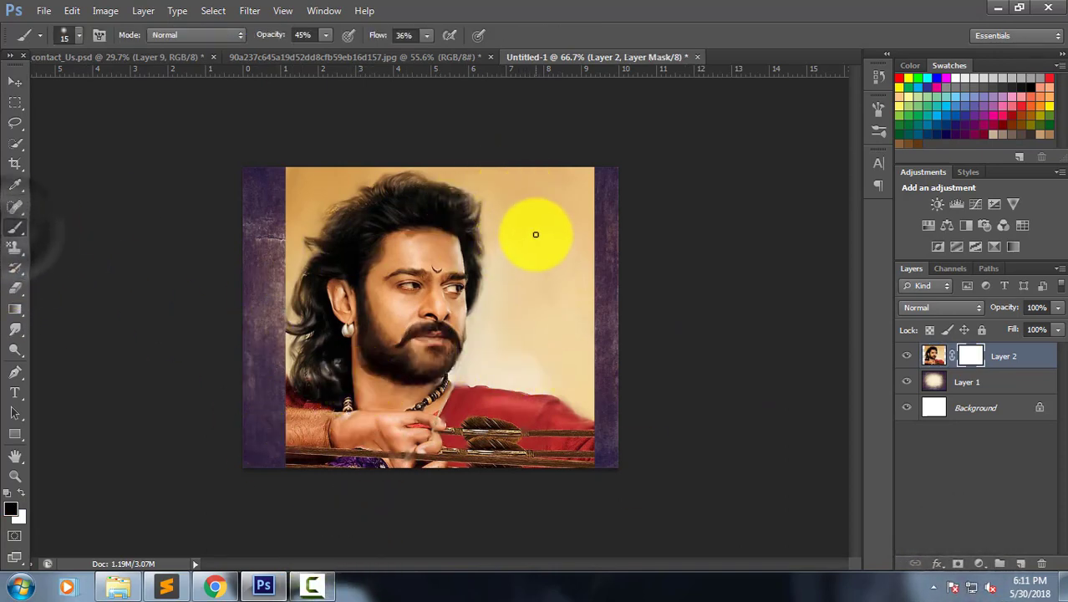
{"action": "key", "text": "bracketright"}
{"action": "key", "text": "bracketright"}
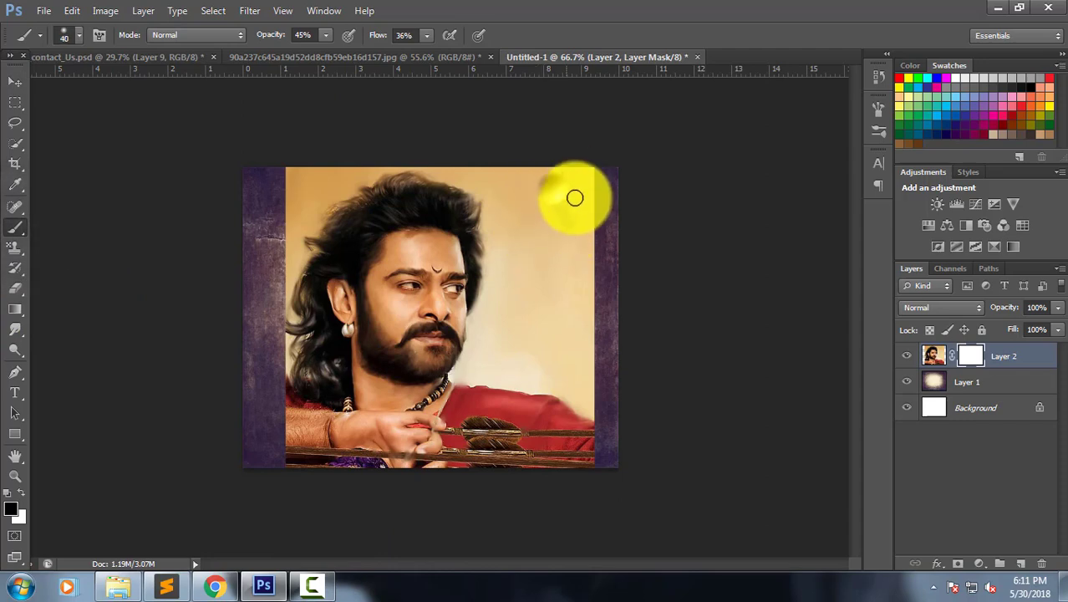
{"action": "left_click_drag", "start_coordinate": [593, 191], "coordinate": [560, 176]}
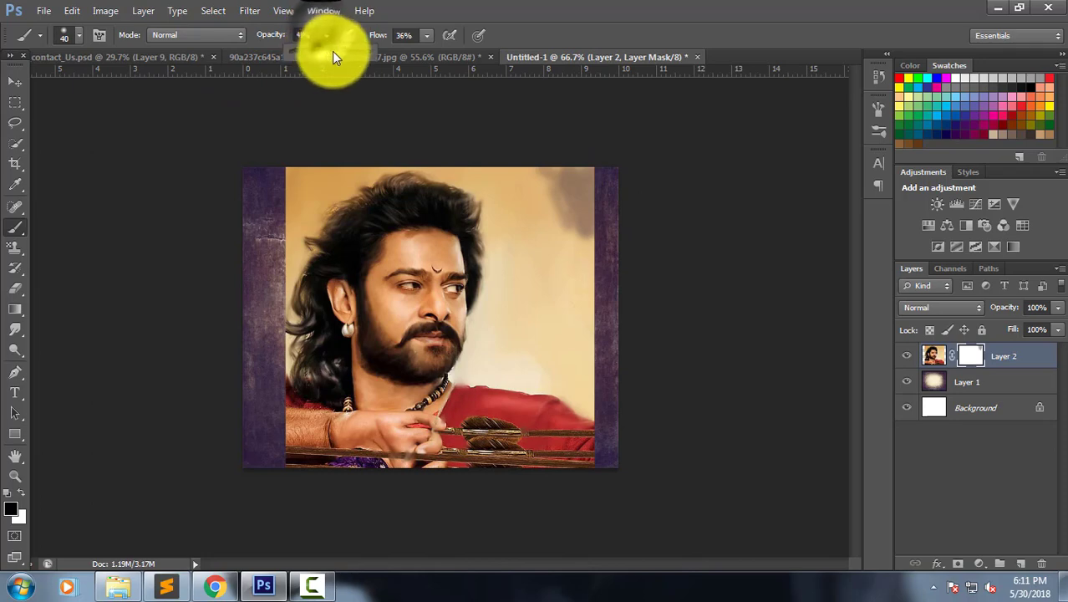
{"action": "mouse_move", "coordinate": [555, 213]}
{"action": "left_mouse_down"}
{"action": "mouse_move", "coordinate": [549, 181]}
{"action": "mouse_move", "coordinate": [571, 185]}
{"action": "mouse_move", "coordinate": [563, 274]}
{"action": "mouse_move", "coordinate": [583, 239]}
{"action": "mouse_move", "coordinate": [581, 205]}
{"action": "left_mouse_up"}
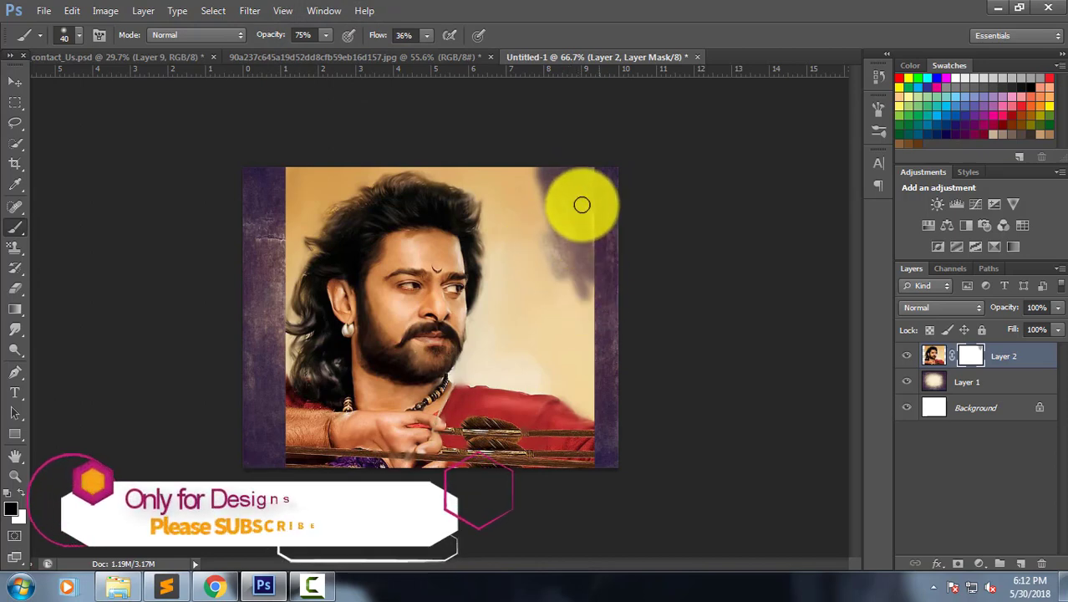
{"action": "left_click", "coordinate": [14, 81]}
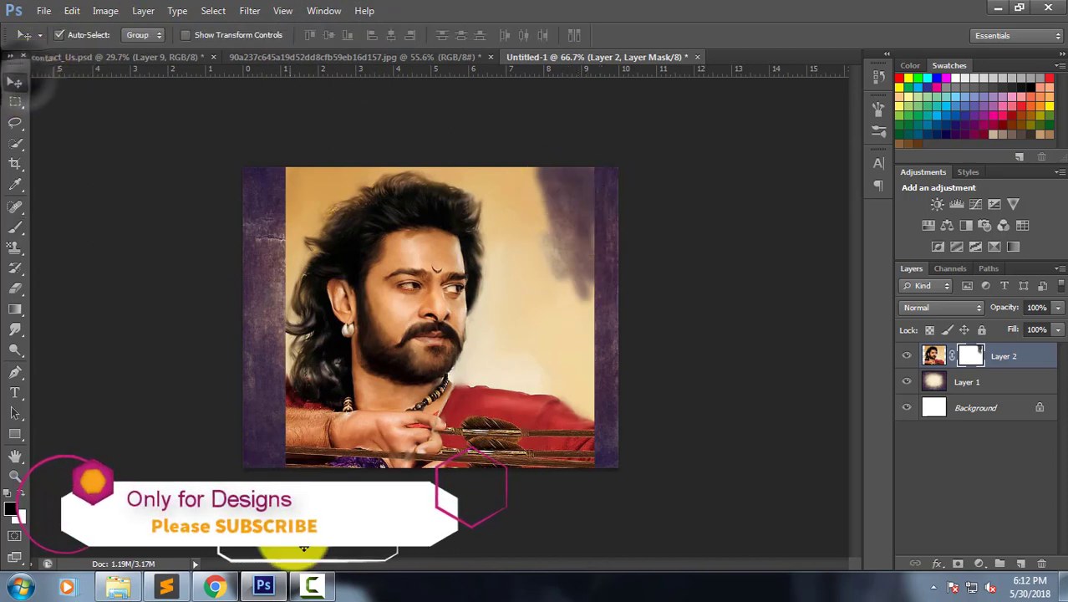
Try Layer 2 blend modes from the Layers dropdown, landing on Darker Color.
{"action": "left_click", "coordinate": [972, 311]}
{"action": "left_click", "coordinate": [935, 380]}
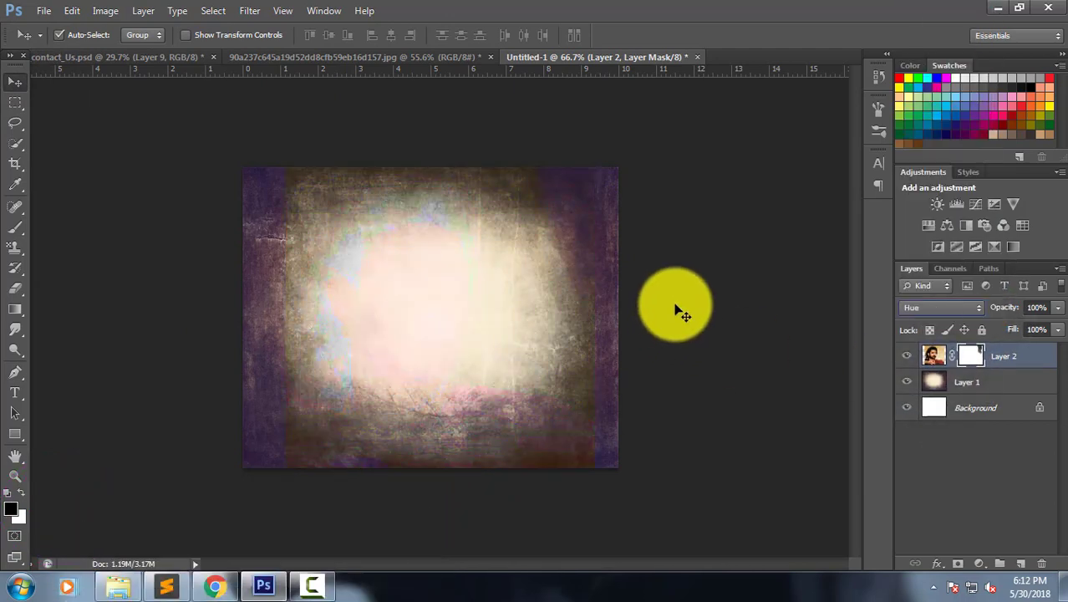
{"action": "key", "text": "Up"}
{"action": "key", "text": "Up"}
{"action": "key", "text": "Up"}
{"action": "key", "text": "Up"}
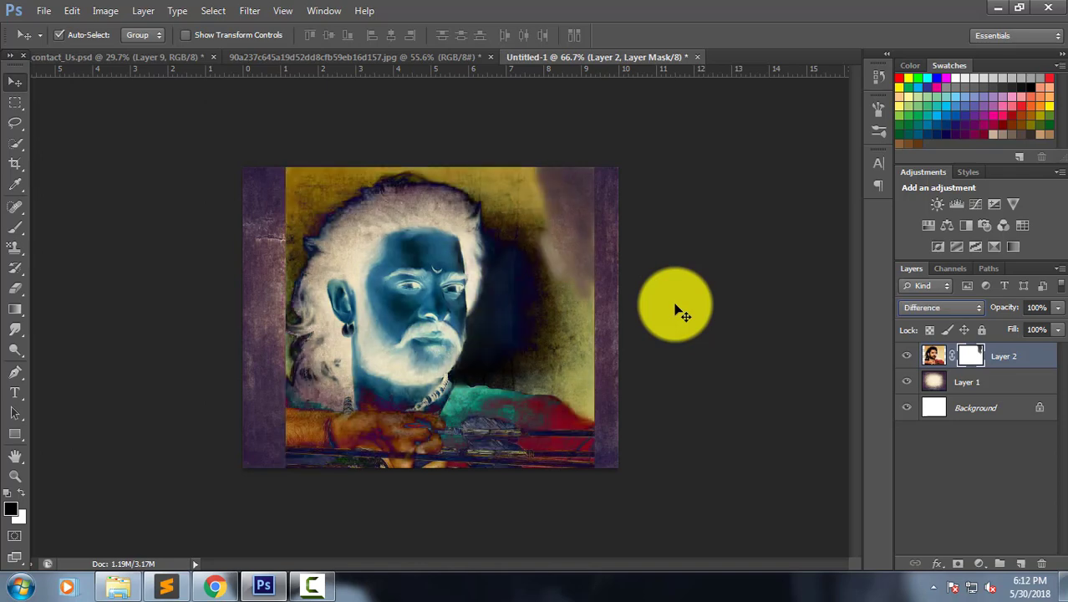
{"action": "key", "text": "Up"}
{"action": "key", "text": "Up"}
{"action": "key", "text": "Up"}
{"action": "key", "text": "Up"}
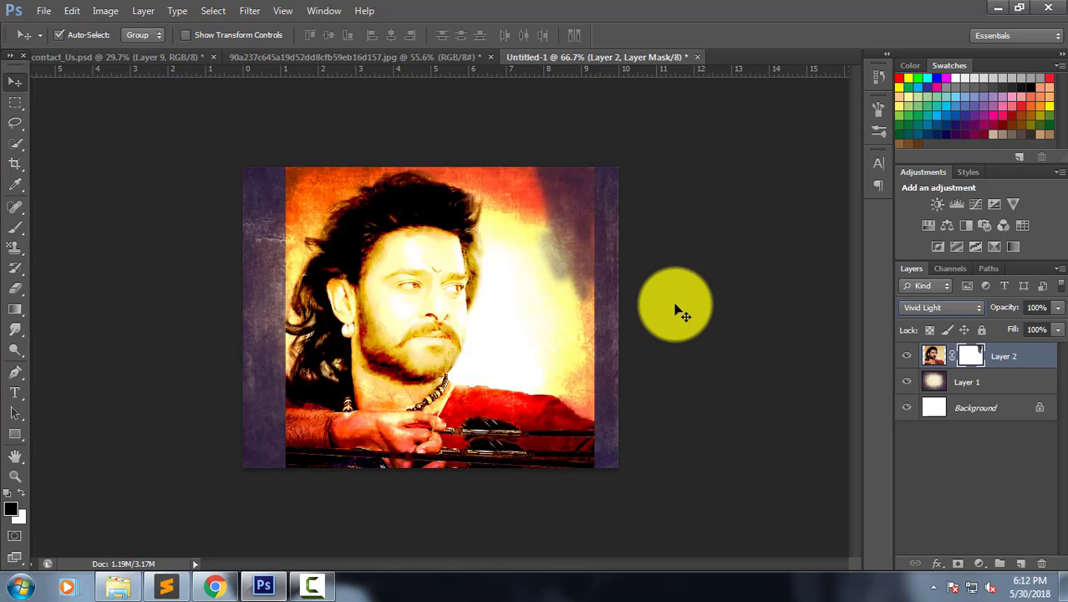
{"action": "key", "text": "Up"}
{"action": "key", "text": "Up"}
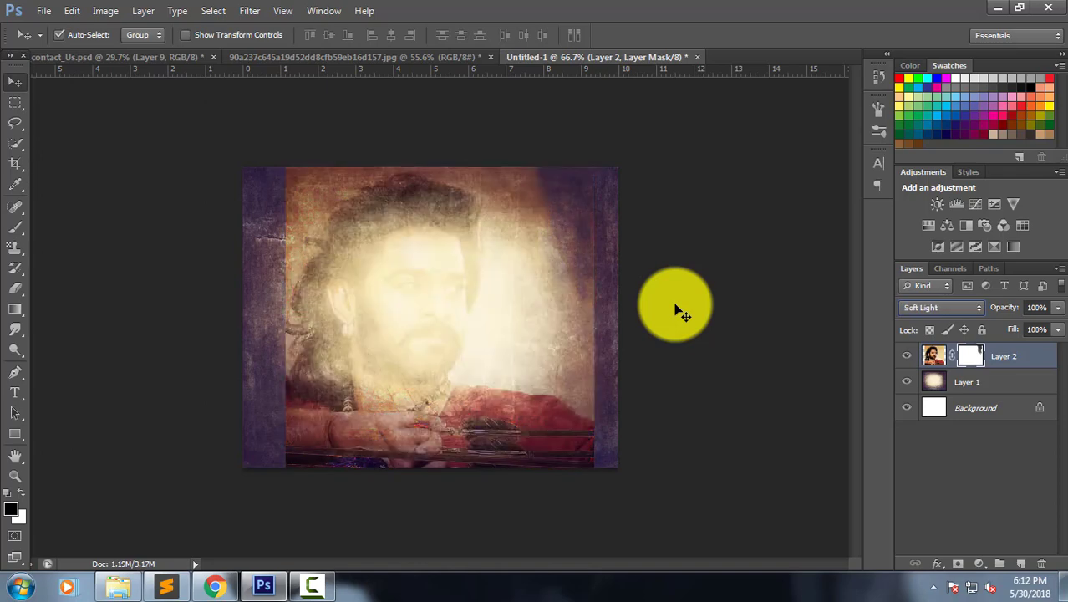
{"action": "key", "text": "Down"}
{"action": "key", "text": "Up"}
{"action": "key", "text": "Up"}
{"action": "key", "text": "Up"}
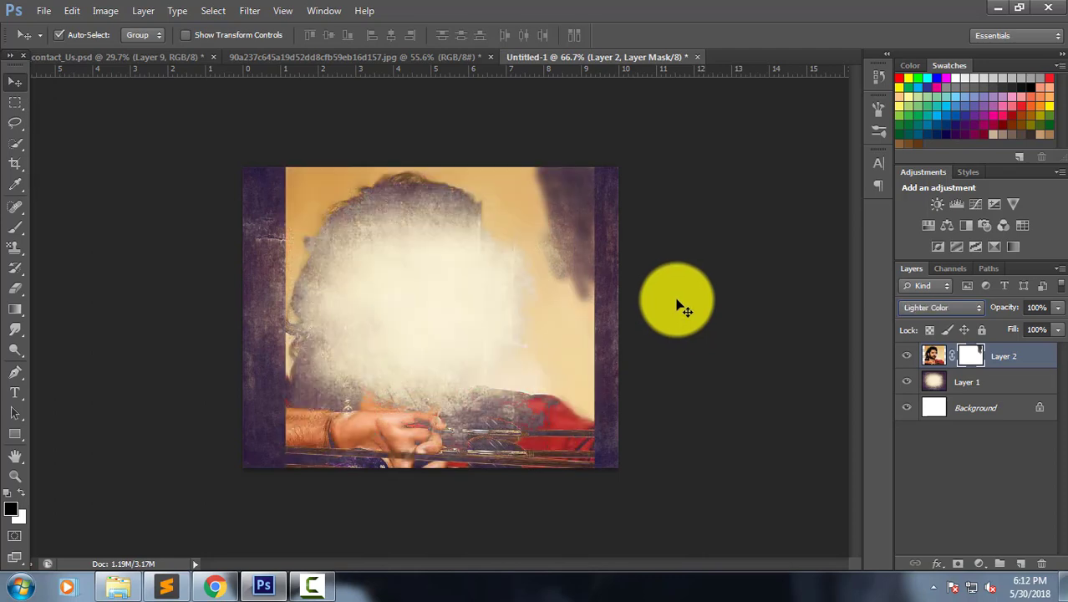
{"action": "key", "text": "Up"}
{"action": "key", "text": "Up"}
{"action": "key", "text": "Up"}
{"action": "key", "text": "Up"}
{"action": "key", "text": "Up"}
{"action": "key", "text": "Up"}
{"action": "key", "text": "Down"}
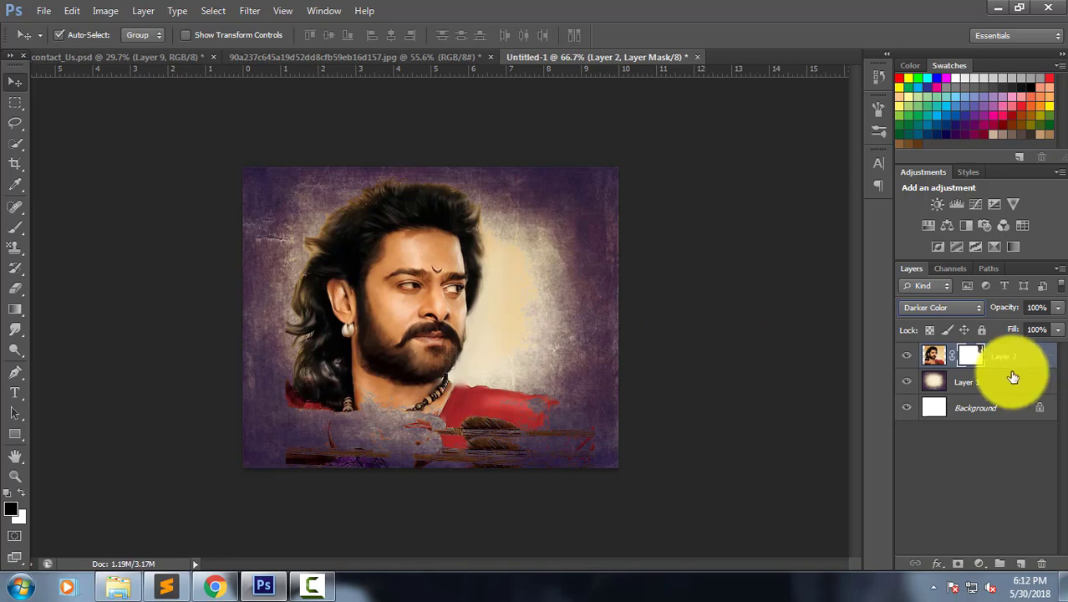
Compare Darken, Multiply and Screen with Shift+plus/minus, settling back on Darker Color.
{"action": "left_click", "coordinate": [971, 357]}
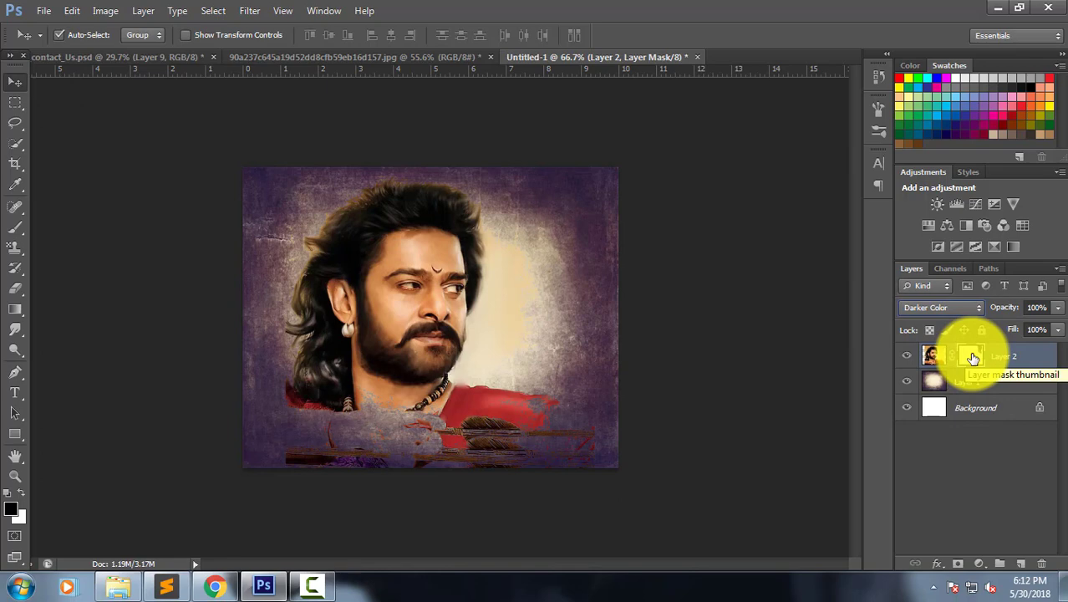
{"action": "key", "text": "shift+minus"}
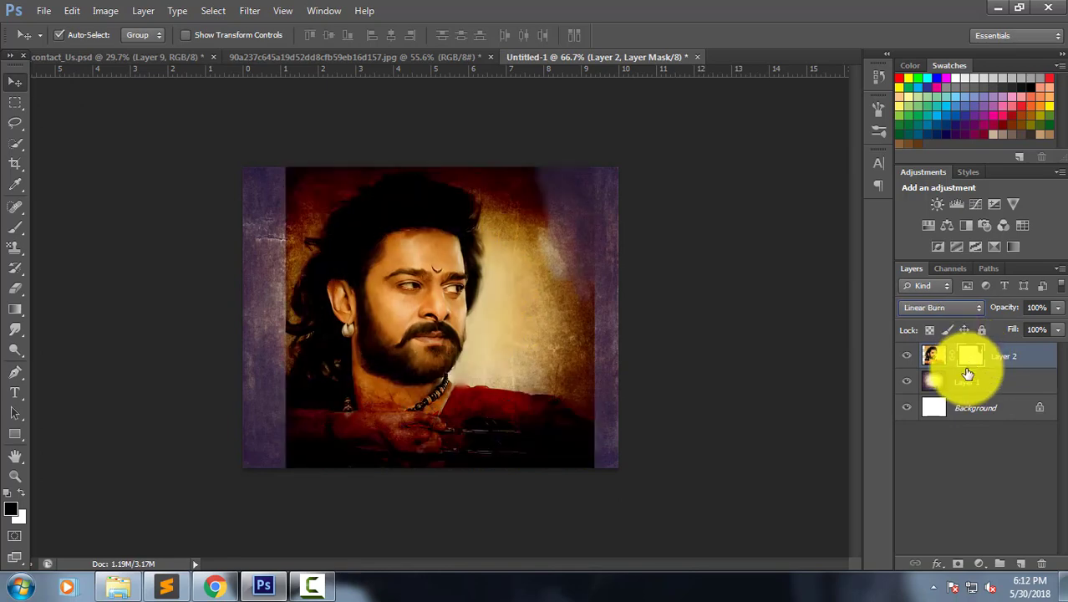
{"action": "key", "text": "shift+minus"}
{"action": "key", "text": "shift+minus"}
{"action": "key", "text": "shift+minus"}
{"action": "key", "text": "shift+plus"}
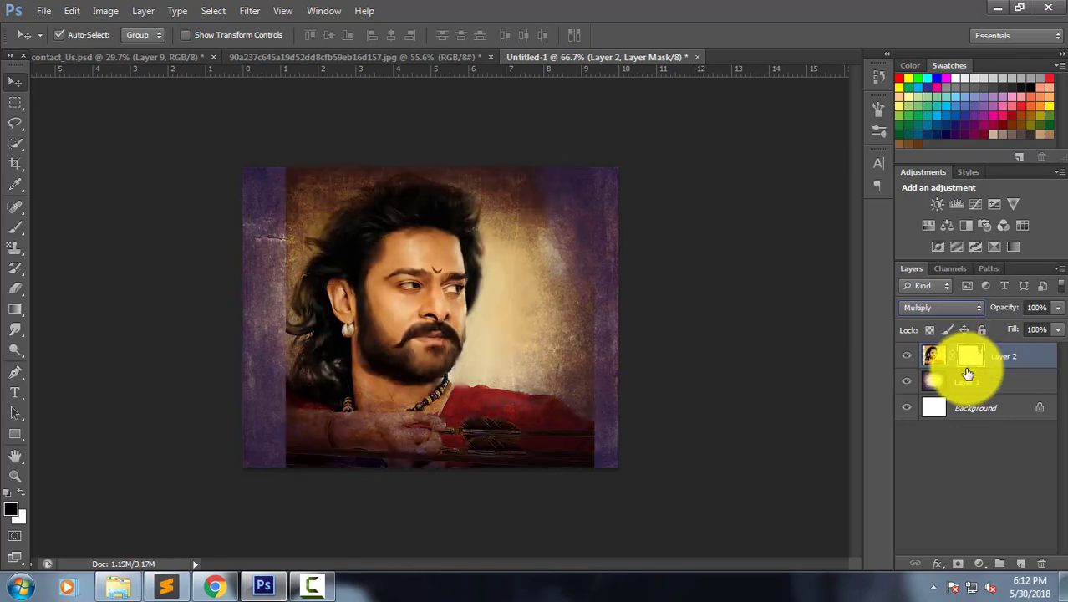
{"action": "key", "text": "shift+minus"}
{"action": "key", "text": "shift+minus"}
{"action": "key", "text": "shift+minus"}
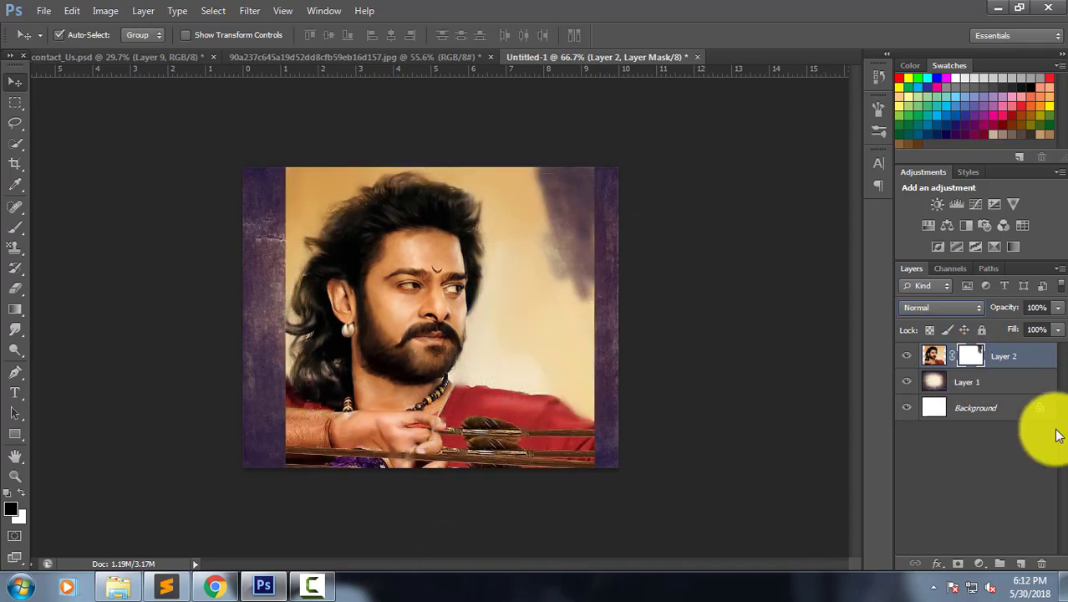
{"action": "key", "text": "shift+plus"}
{"action": "key", "text": "shift+plus"}
{"action": "key", "text": "shift+plus"}
{"action": "key", "text": "shift+plus"}
{"action": "key", "text": "shift+plus"}
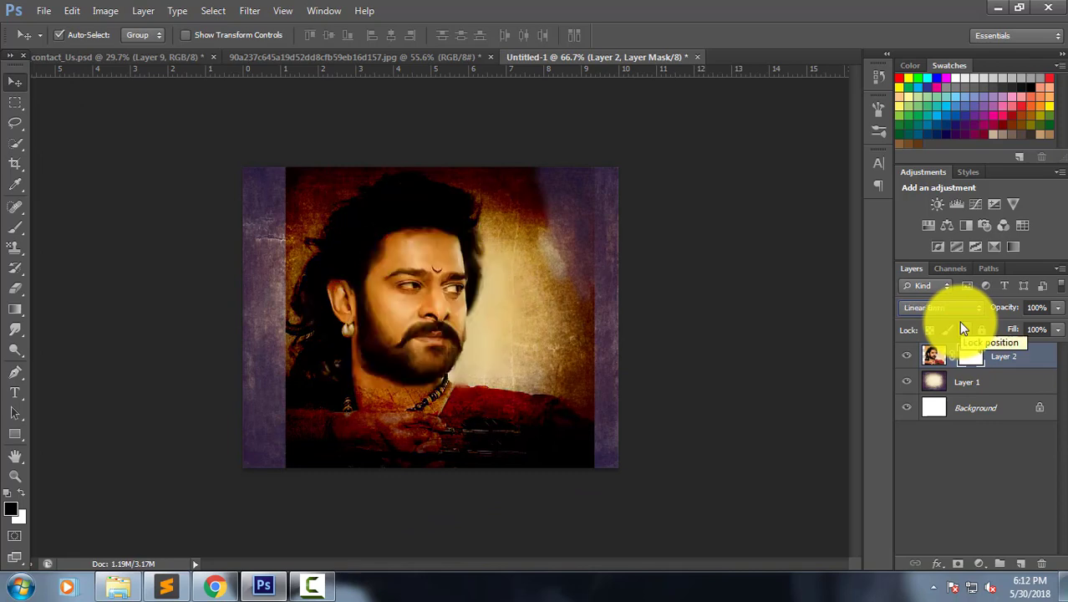
{"action": "key", "text": "shift+plus"}
{"action": "key", "text": "shift+plus"}
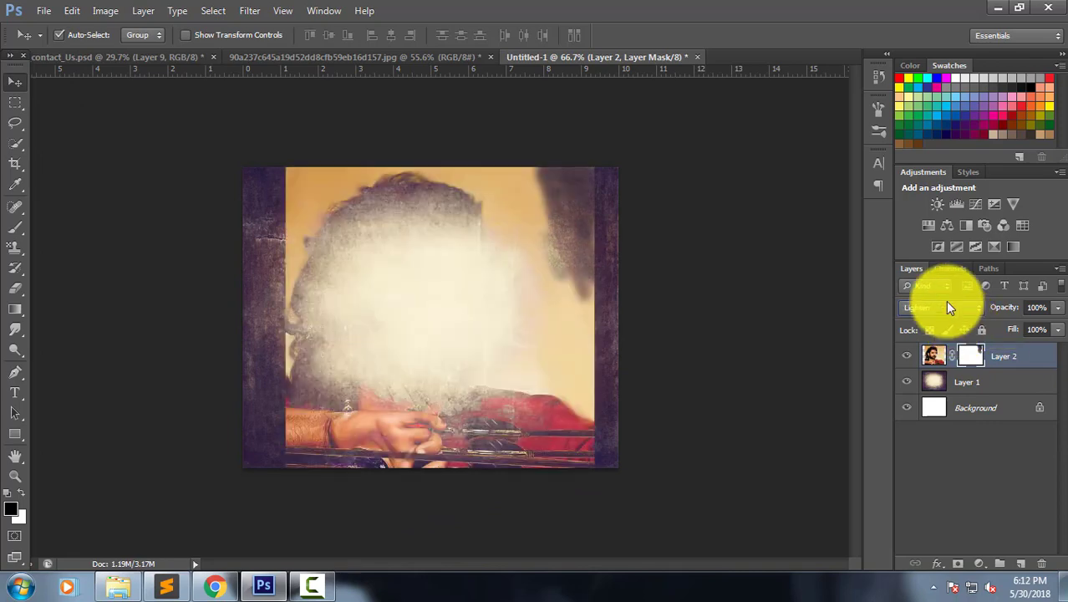
{"action": "key", "text": "shift+plus"}
{"action": "key", "text": "shift+plus"}
{"action": "key", "text": "shift+minus"}
{"action": "key", "text": "shift+minus"}
{"action": "key", "text": "shift+minus"}
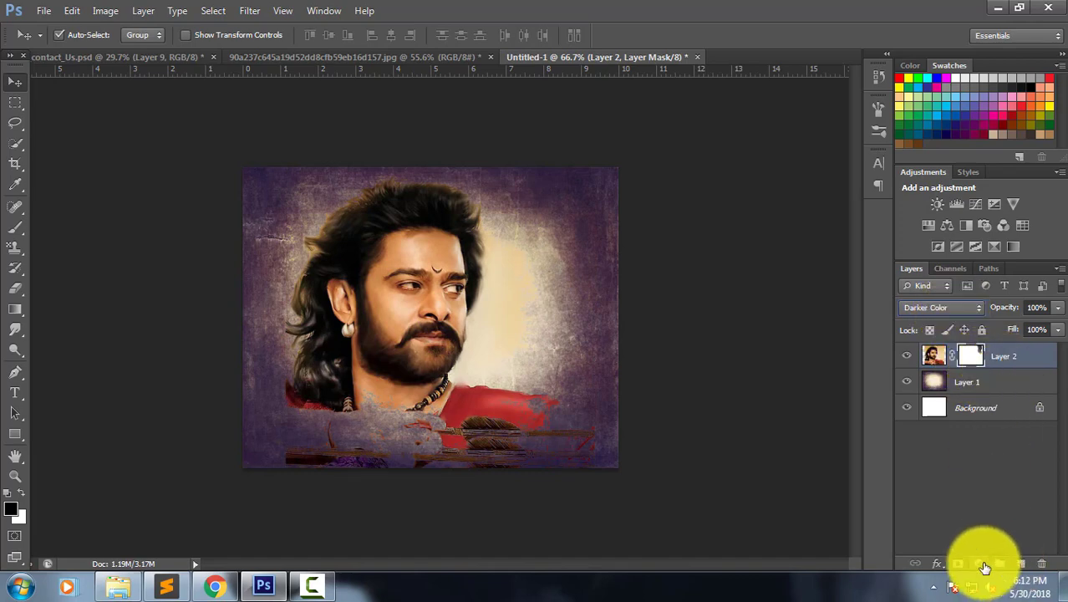
Duplicate Layer 1, move Layer 1 copy above Layer 2, and give it a layer mask.
{"action": "left_click", "coordinate": [1041, 563]}
{"action": "left_click_drag", "start_coordinate": [999, 382], "coordinate": [1023, 558]}
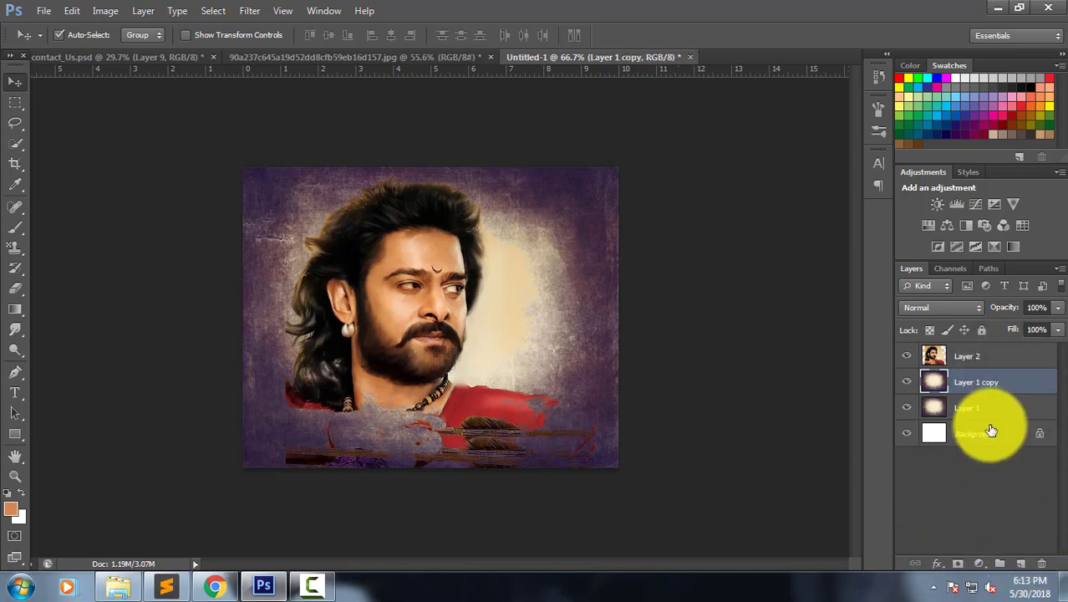
{"action": "left_click_drag", "start_coordinate": [999, 382], "coordinate": [994, 347]}
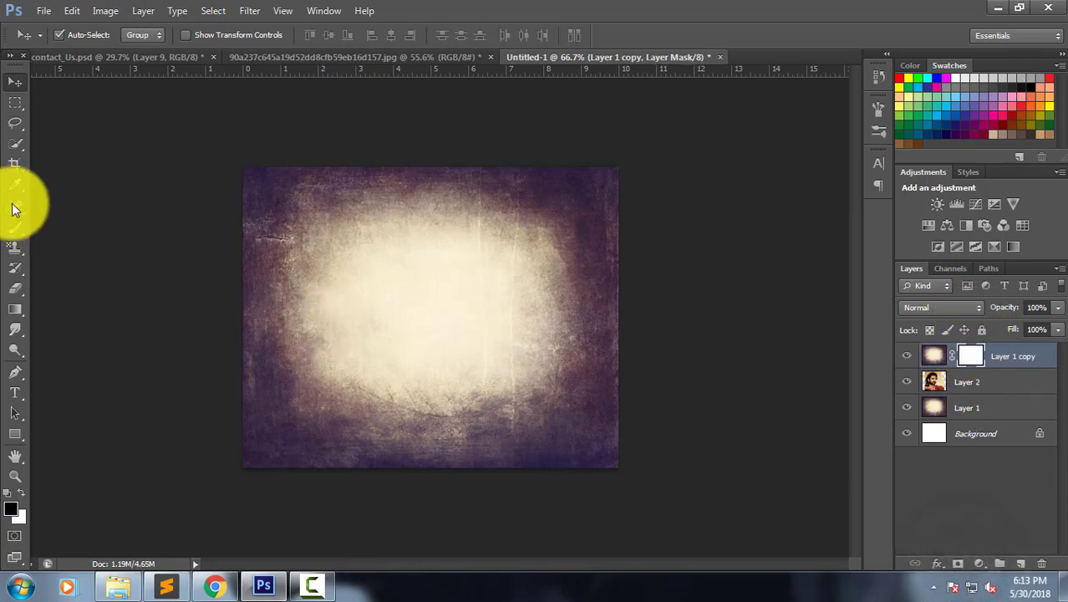
Paint the face back through Layer 1 copy's mask, then lower brush opacity to 58%.
{"action": "left_click", "coordinate": [19, 227]}
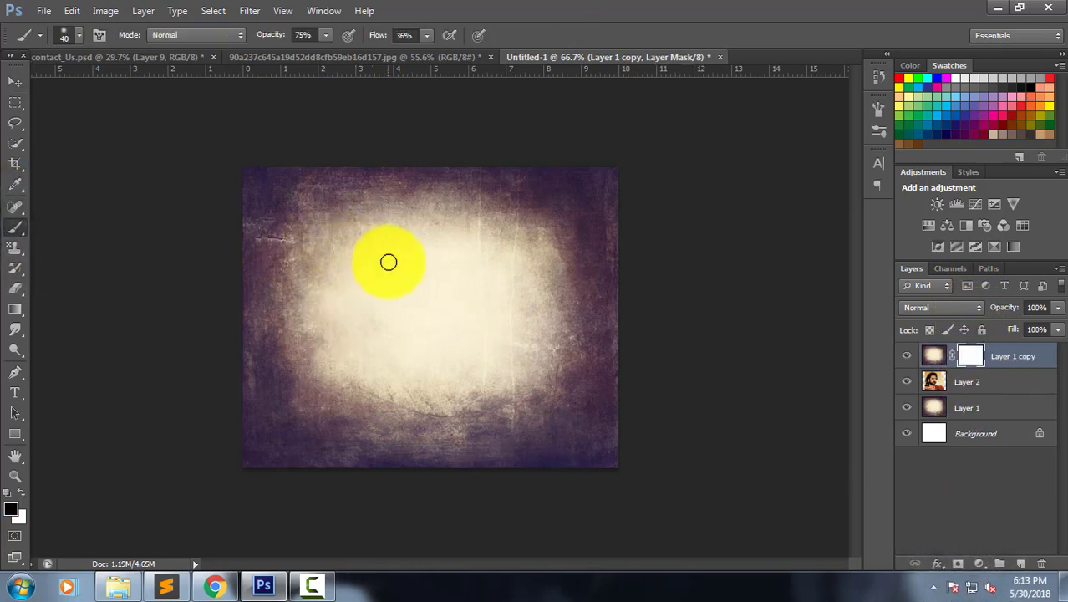
{"action": "mouse_move", "coordinate": [397, 304]}
{"action": "left_mouse_down"}
{"action": "mouse_move", "coordinate": [415, 246]}
{"action": "mouse_move", "coordinate": [439, 267]}
{"action": "mouse_move", "coordinate": [388, 267]}
{"action": "mouse_move", "coordinate": [409, 224]}
{"action": "left_mouse_up"}
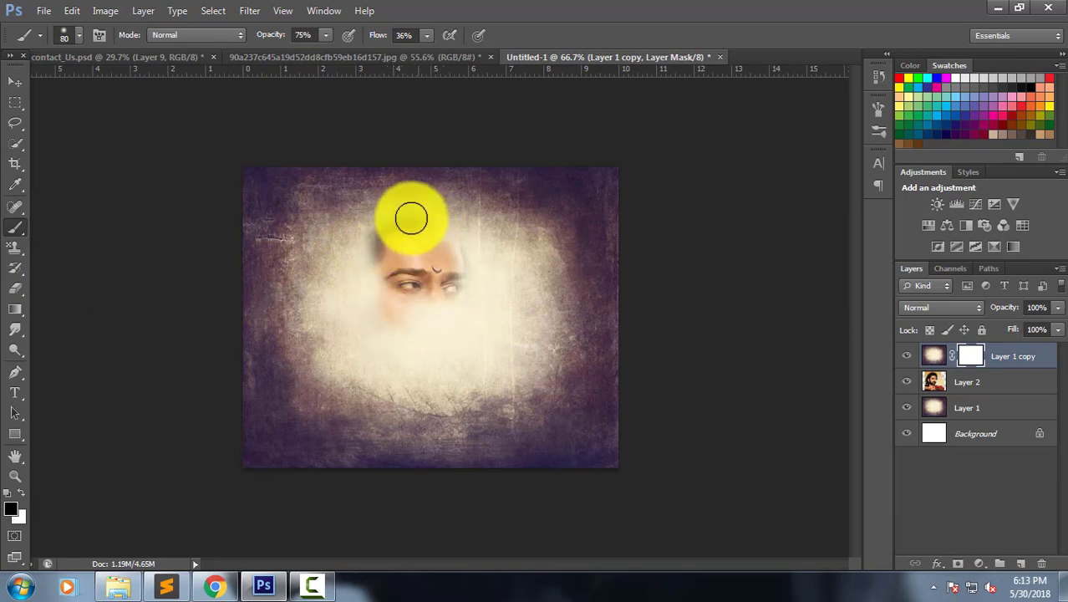
{"action": "left_click_drag", "start_coordinate": [315, 52], "coordinate": [311, 52]}
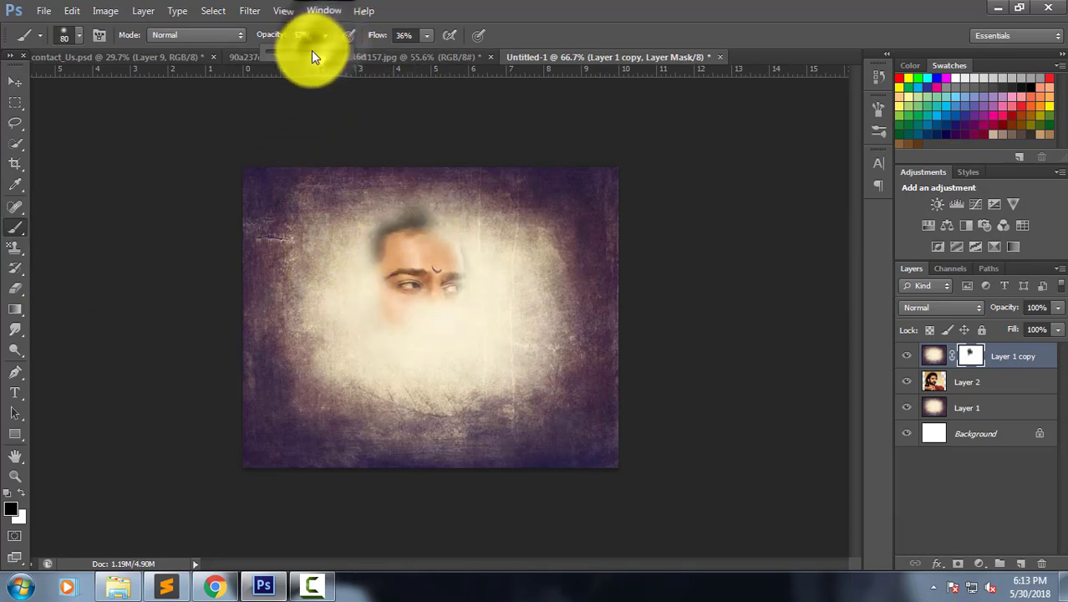
Reveal the hair above the eyes, around the head, the beard and ear through the mask.
{"action": "mouse_move", "coordinate": [382, 239]}
{"action": "left_mouse_down"}
{"action": "mouse_move", "coordinate": [400, 226]}
{"action": "mouse_move", "coordinate": [443, 243]}
{"action": "mouse_move", "coordinate": [450, 227]}
{"action": "mouse_move", "coordinate": [367, 239]}
{"action": "mouse_move", "coordinate": [398, 227]}
{"action": "mouse_move", "coordinate": [375, 306]}
{"action": "mouse_move", "coordinate": [400, 329]}
{"action": "mouse_move", "coordinate": [446, 332]}
{"action": "mouse_move", "coordinate": [425, 303]}
{"action": "mouse_move", "coordinate": [465, 262]}
{"action": "mouse_move", "coordinate": [472, 349]}
{"action": "mouse_move", "coordinate": [406, 321]}
{"action": "mouse_move", "coordinate": [461, 389]}
{"action": "mouse_move", "coordinate": [499, 405]}
{"action": "mouse_move", "coordinate": [411, 403]}
{"action": "mouse_move", "coordinate": [391, 352]}
{"action": "mouse_move", "coordinate": [338, 291]}
{"action": "mouse_move", "coordinate": [348, 291]}
{"action": "mouse_move", "coordinate": [332, 239]}
{"action": "mouse_move", "coordinate": [326, 302]}
{"action": "mouse_move", "coordinate": [338, 360]}
{"action": "mouse_move", "coordinate": [365, 351]}
{"action": "mouse_move", "coordinate": [411, 251]}
{"action": "mouse_move", "coordinate": [448, 219]}
{"action": "mouse_move", "coordinate": [364, 202]}
{"action": "mouse_move", "coordinate": [333, 263]}
{"action": "mouse_move", "coordinate": [329, 380]}
{"action": "mouse_move", "coordinate": [393, 385]}
{"action": "mouse_move", "coordinate": [382, 386]}
{"action": "mouse_move", "coordinate": [397, 353]}
{"action": "mouse_move", "coordinate": [413, 195]}
{"action": "left_mouse_up"}
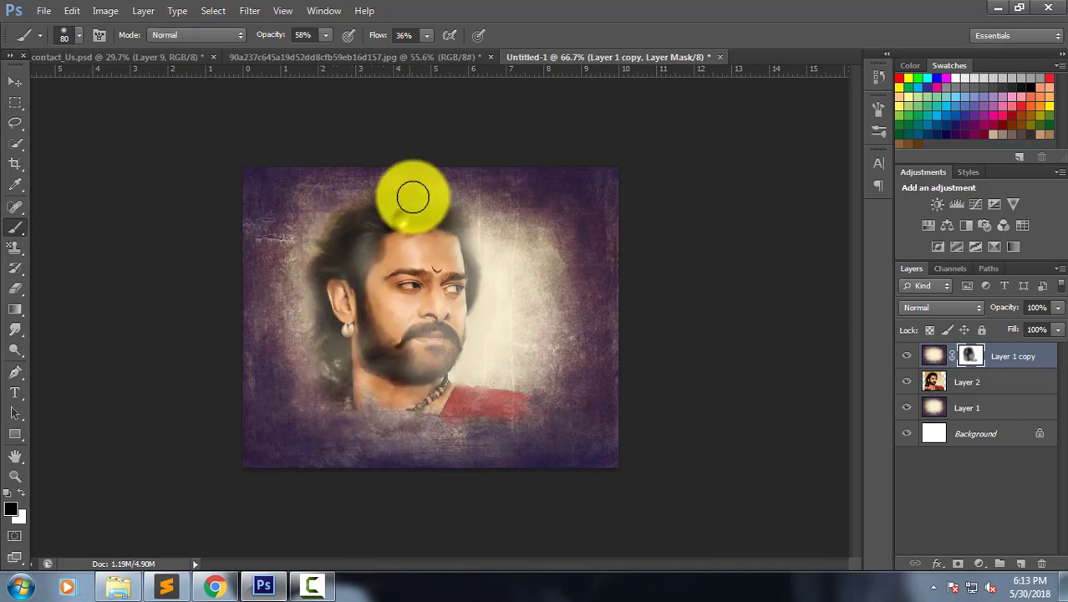
{"action": "mouse_move", "coordinate": [462, 233]}
{"action": "left_mouse_down"}
{"action": "mouse_move", "coordinate": [408, 290]}
{"action": "mouse_move", "coordinate": [363, 254]}
{"action": "mouse_move", "coordinate": [372, 271]}
{"action": "mouse_move", "coordinate": [386, 256]}
{"action": "mouse_move", "coordinate": [369, 238]}
{"action": "mouse_move", "coordinate": [424, 231]}
{"action": "mouse_move", "coordinate": [464, 257]}
{"action": "mouse_move", "coordinate": [429, 332]}
{"action": "mouse_move", "coordinate": [410, 341]}
{"action": "mouse_move", "coordinate": [424, 338]}
{"action": "mouse_move", "coordinate": [389, 360]}
{"action": "mouse_move", "coordinate": [417, 367]}
{"action": "mouse_move", "coordinate": [445, 300]}
{"action": "left_mouse_up"}
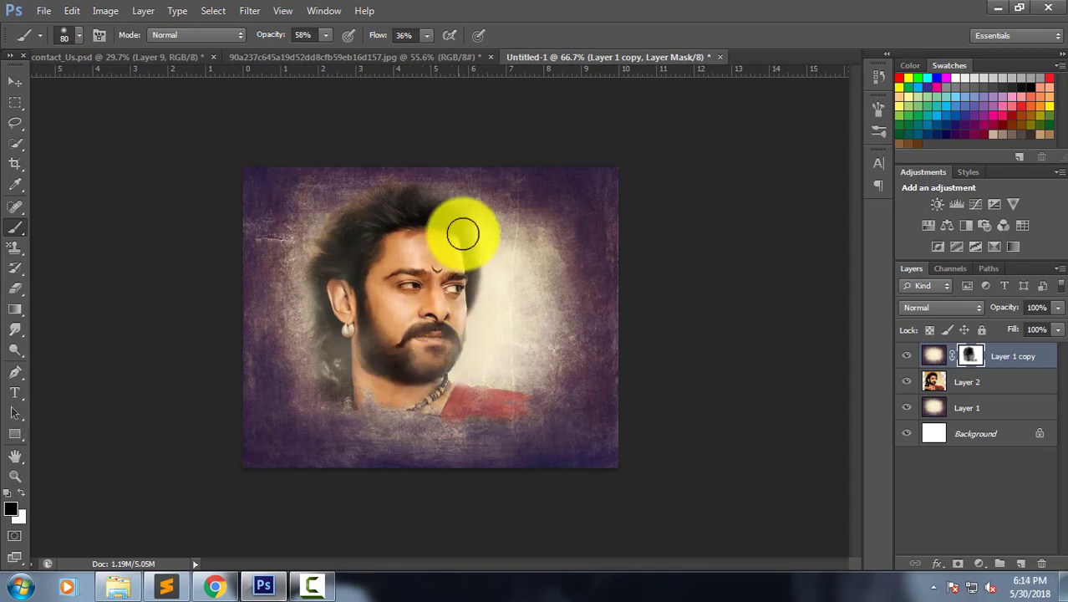
{"action": "mouse_move", "coordinate": [472, 227]}
{"action": "left_mouse_down"}
{"action": "mouse_move", "coordinate": [455, 215]}
{"action": "mouse_move", "coordinate": [478, 238]}
{"action": "mouse_move", "coordinate": [473, 276]}
{"action": "left_mouse_up"}
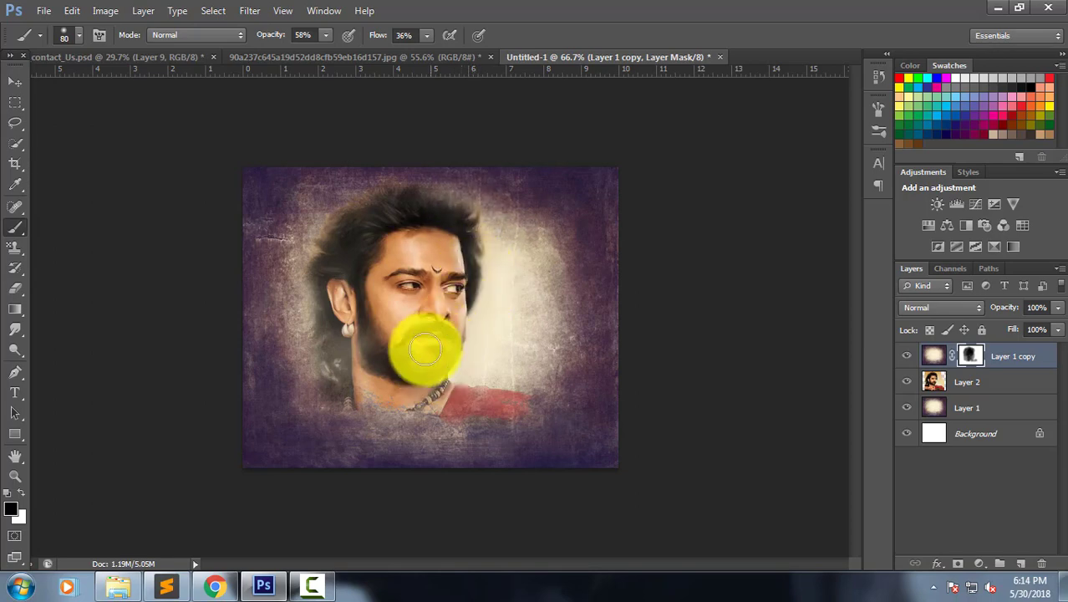
{"action": "mouse_move", "coordinate": [424, 349]}
{"action": "left_mouse_down"}
{"action": "mouse_move", "coordinate": [393, 321]}
{"action": "mouse_move", "coordinate": [369, 268]}
{"action": "mouse_move", "coordinate": [340, 253]}
{"action": "mouse_move", "coordinate": [335, 339]}
{"action": "mouse_move", "coordinate": [305, 367]}
{"action": "mouse_move", "coordinate": [331, 355]}
{"action": "mouse_move", "coordinate": [321, 346]}
{"action": "mouse_move", "coordinate": [311, 378]}
{"action": "mouse_move", "coordinate": [293, 353]}
{"action": "mouse_move", "coordinate": [300, 282]}
{"action": "mouse_move", "coordinate": [314, 267]}
{"action": "mouse_move", "coordinate": [296, 346]}
{"action": "mouse_move", "coordinate": [291, 310]}
{"action": "mouse_move", "coordinate": [318, 369]}
{"action": "mouse_move", "coordinate": [363, 292]}
{"action": "mouse_move", "coordinate": [375, 322]}
{"action": "mouse_move", "coordinate": [362, 337]}
{"action": "mouse_move", "coordinate": [372, 304]}
{"action": "mouse_move", "coordinate": [410, 334]}
{"action": "mouse_move", "coordinate": [429, 243]}
{"action": "mouse_move", "coordinate": [463, 219]}
{"action": "left_mouse_up"}
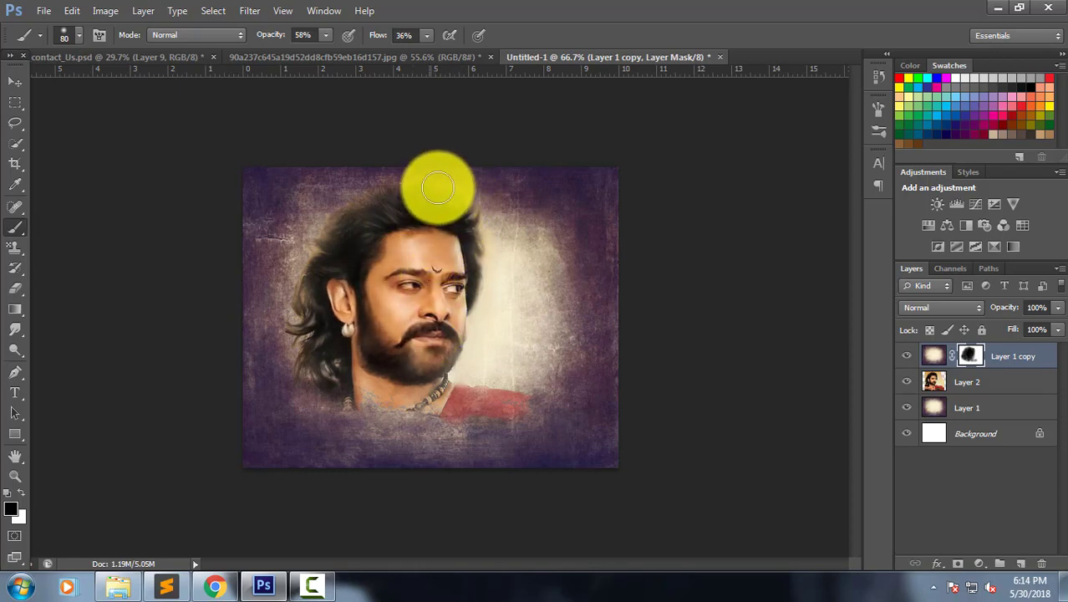
{"action": "mouse_move", "coordinate": [428, 188]}
{"action": "left_mouse_down"}
{"action": "mouse_move", "coordinate": [363, 216]}
{"action": "mouse_move", "coordinate": [319, 260]}
{"action": "mouse_move", "coordinate": [334, 228]}
{"action": "mouse_move", "coordinate": [452, 284]}
{"action": "mouse_move", "coordinate": [458, 312]}
{"action": "mouse_move", "coordinate": [399, 365]}
{"action": "left_mouse_up"}
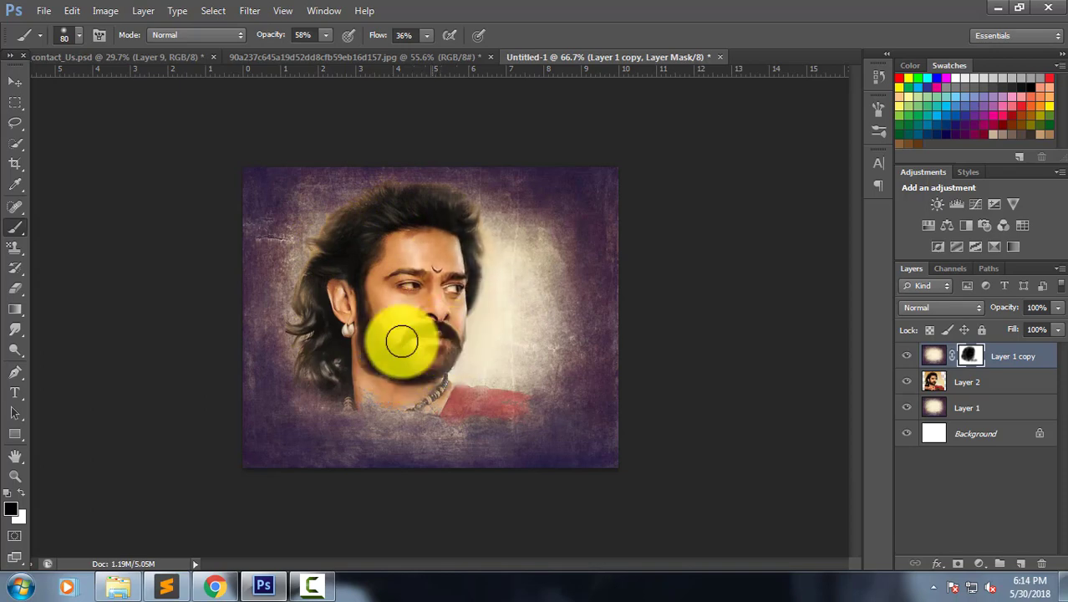
{"action": "left_click", "coordinate": [15, 81]}
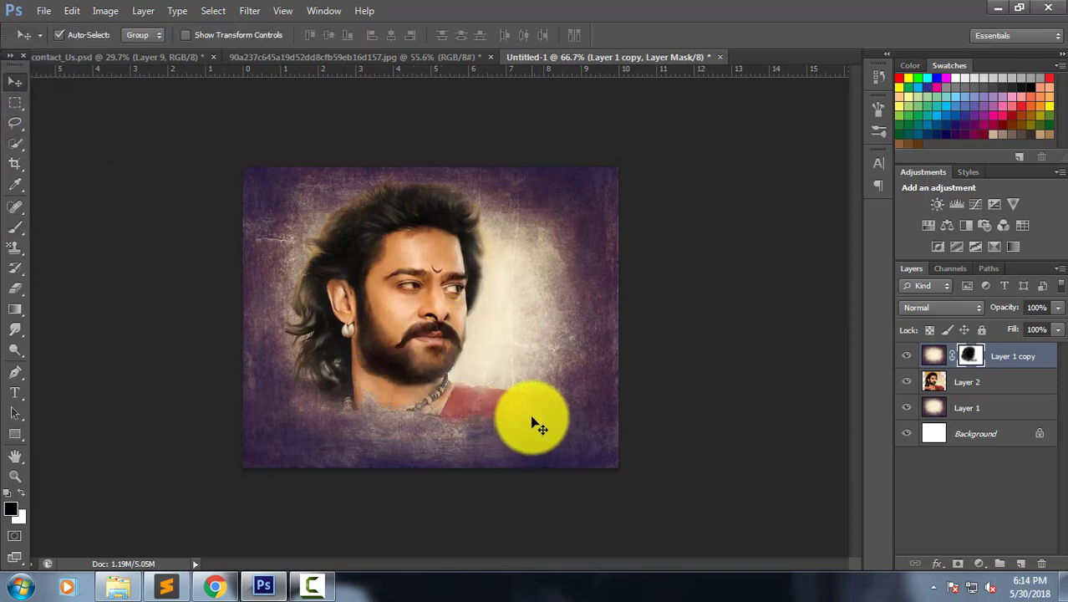
Apply Layer 1 copy's layer mask and add an empty Layer 3 above Layer 2.
{"action": "right_click", "coordinate": [976, 355]}
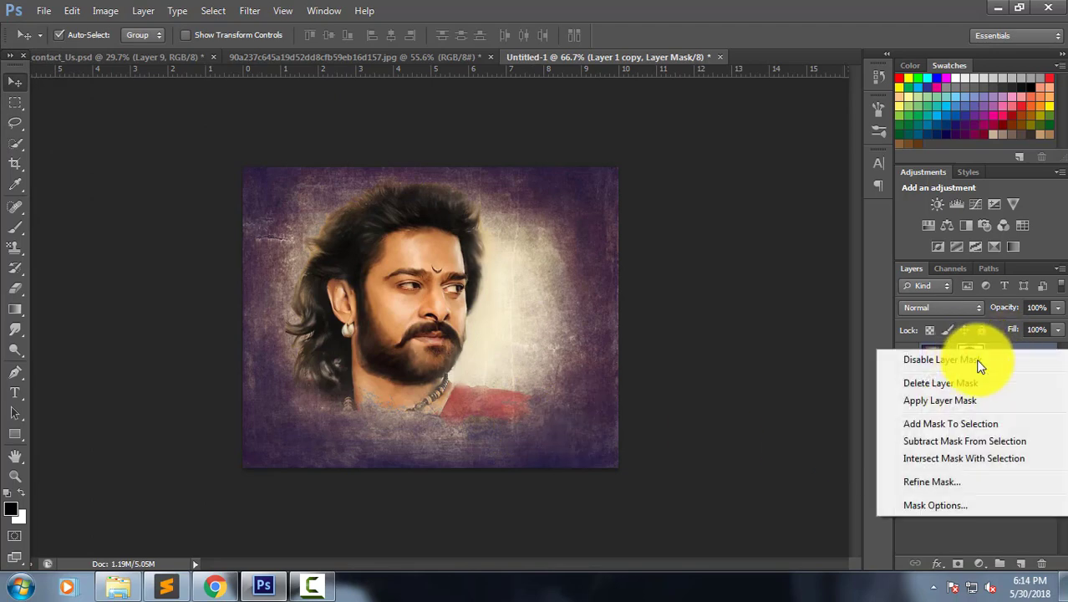
{"action": "left_click", "coordinate": [976, 400]}
{"action": "left_click", "coordinate": [984, 383]}
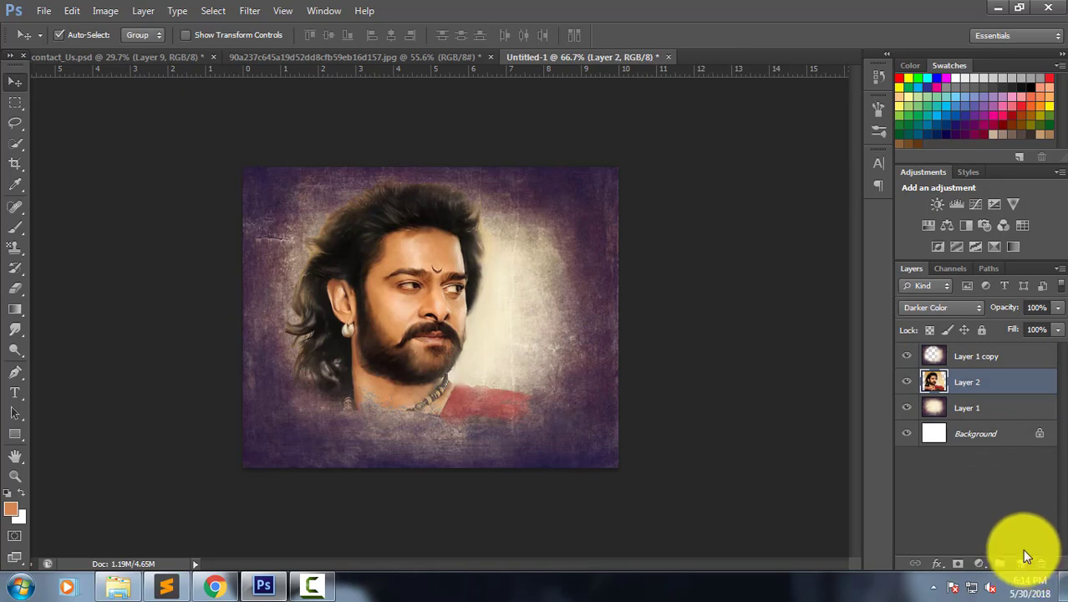
{"action": "left_click", "coordinate": [1020, 563]}
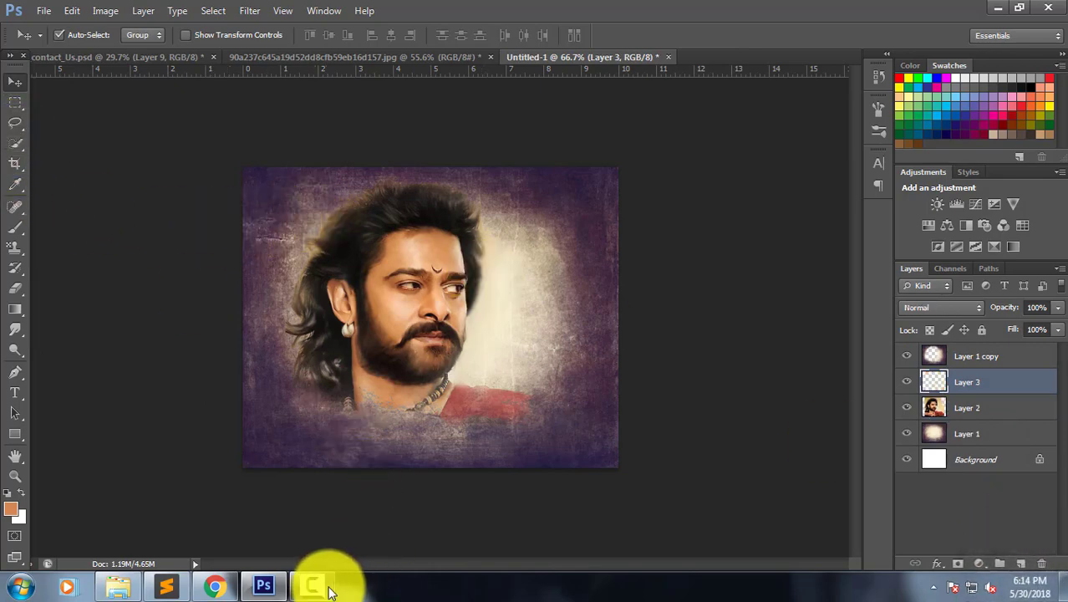
{"action": "left_click", "coordinate": [12, 227]}
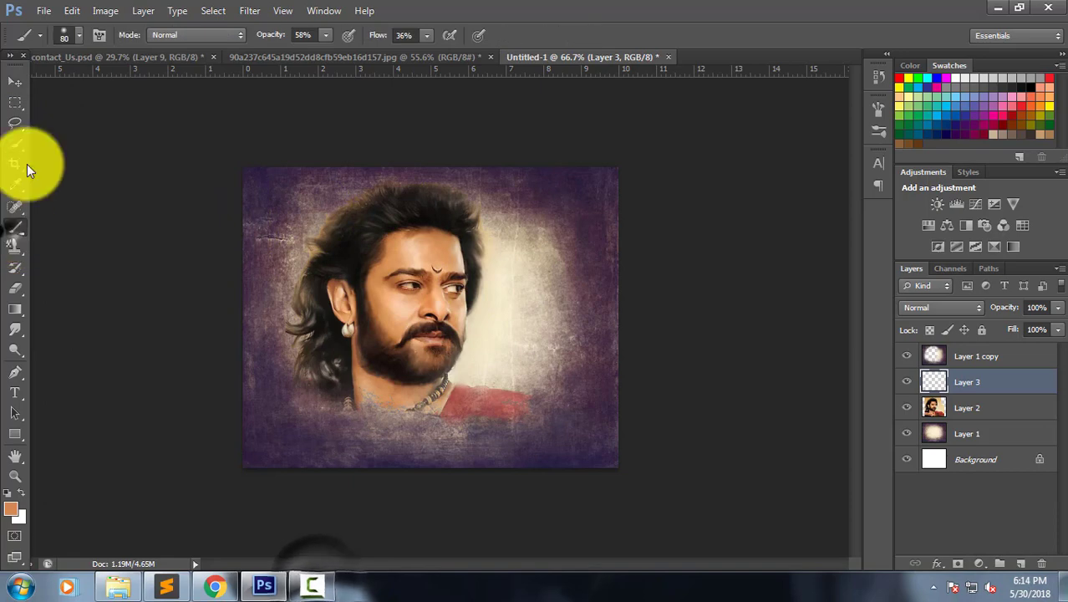
Choose the 250 px cloud-shaped brush tip from the Brush Preset picker.
{"action": "left_click", "coordinate": [78, 38]}
{"action": "scroll", "coordinate": [355, 284], "scroll_direction": "down", "scroll_amount": 1}
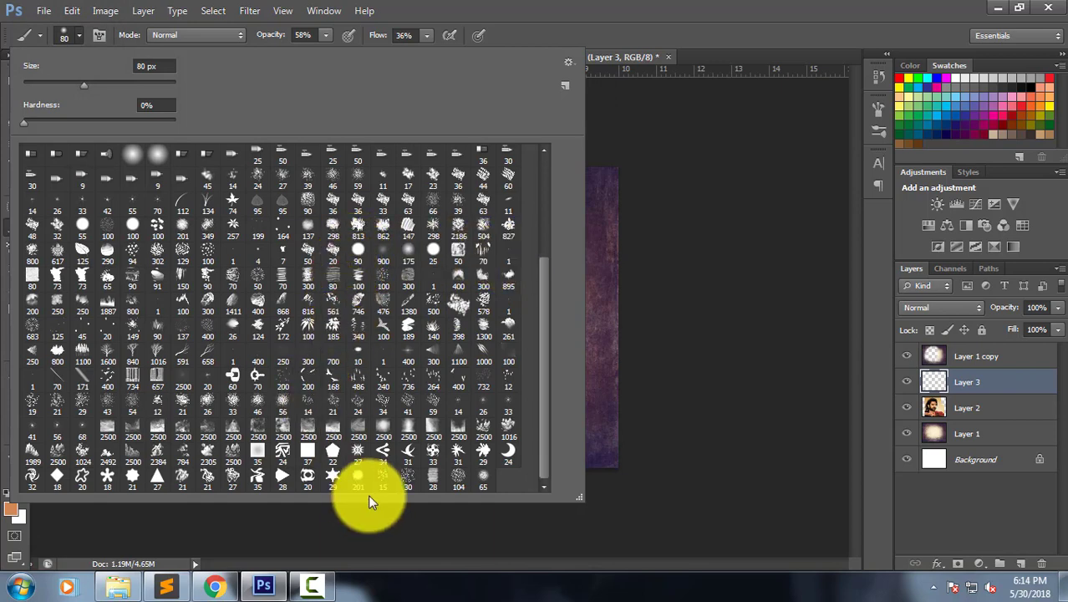
{"action": "left_click", "coordinate": [83, 306]}
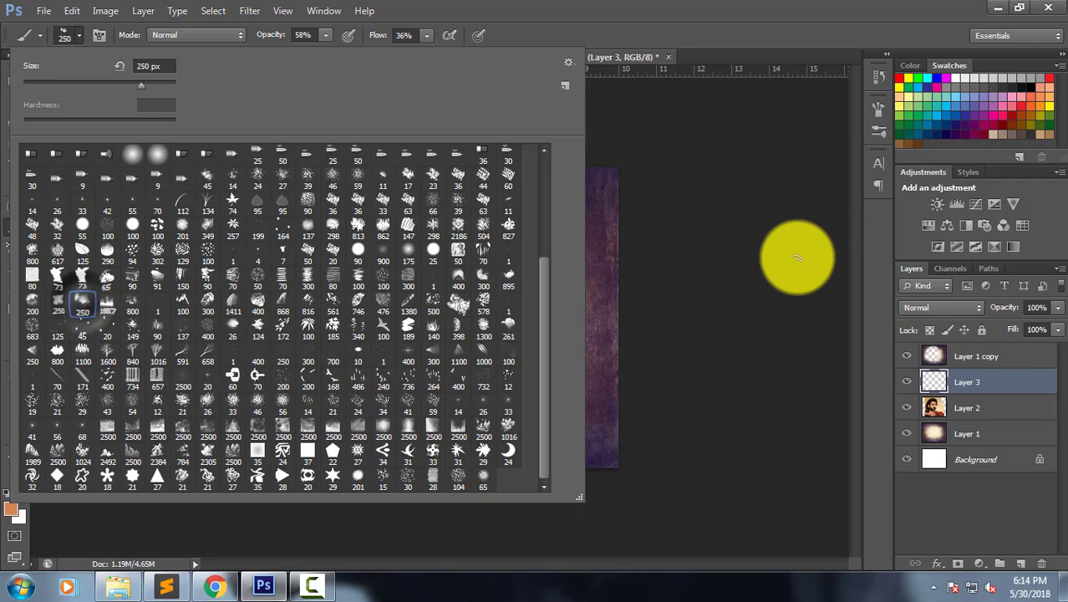
{"action": "left_click", "coordinate": [804, 152]}
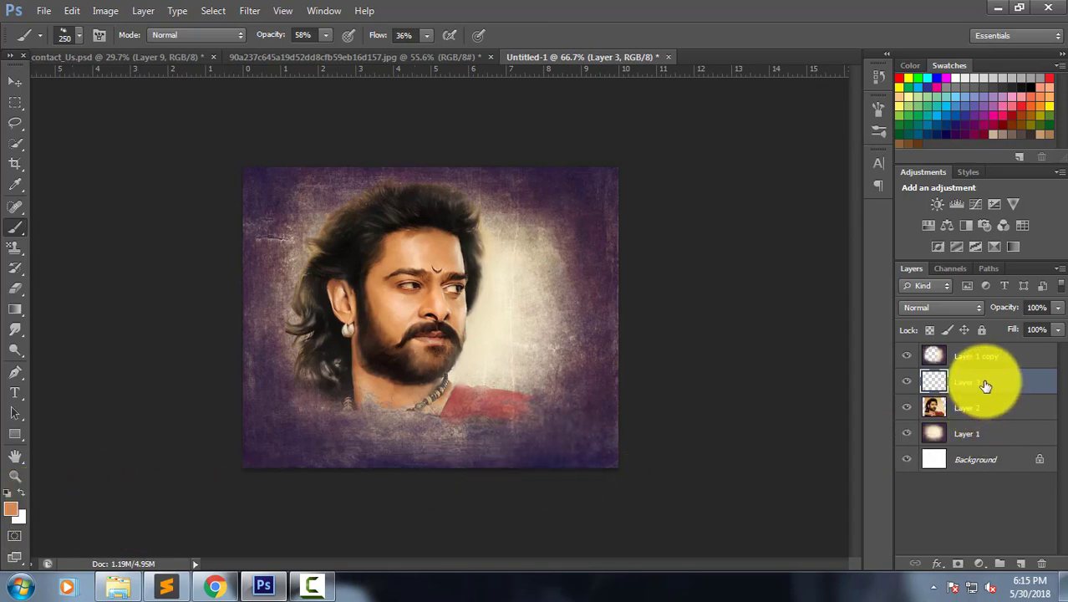
Move Layer 3 to the top and dab white cloud smoke across the lower right and left.
{"action": "mouse_move", "coordinate": [992, 363]}
{"action": "left_mouse_down"}
{"action": "mouse_move", "coordinate": [1003, 344]}
{"action": "mouse_move", "coordinate": [976, 373]}
{"action": "left_mouse_up"}
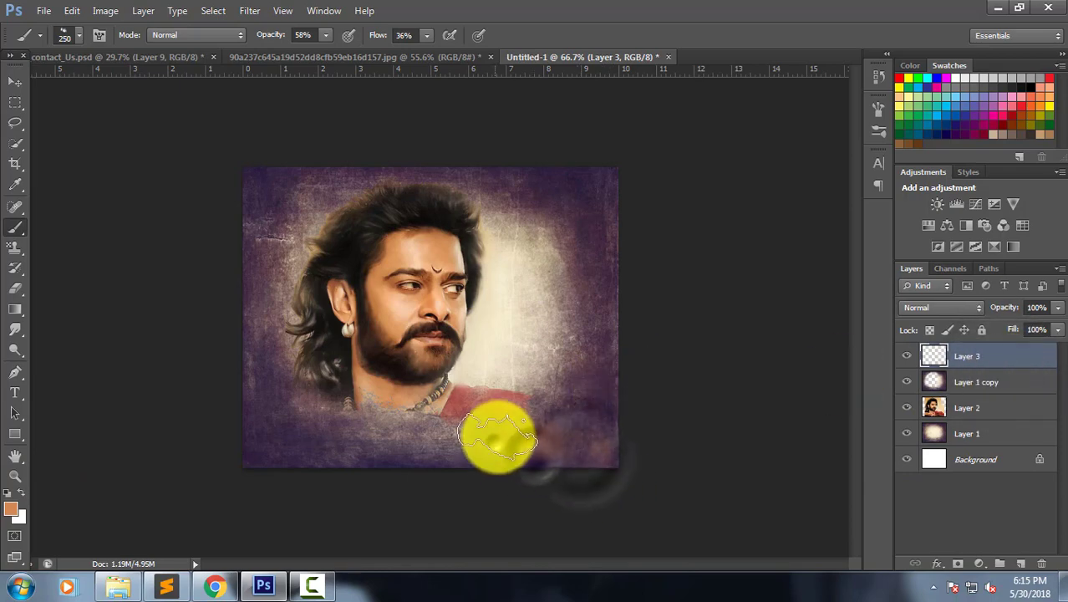
{"action": "mouse_move", "coordinate": [498, 436]}
{"action": "left_mouse_down"}
{"action": "mouse_move", "coordinate": [477, 479]}
{"action": "mouse_move", "coordinate": [491, 443]}
{"action": "mouse_move", "coordinate": [560, 432]}
{"action": "mouse_move", "coordinate": [582, 405]}
{"action": "mouse_move", "coordinate": [615, 430]}
{"action": "mouse_move", "coordinate": [477, 477]}
{"action": "mouse_move", "coordinate": [368, 443]}
{"action": "mouse_move", "coordinate": [457, 411]}
{"action": "mouse_move", "coordinate": [460, 443]}
{"action": "mouse_move", "coordinate": [282, 443]}
{"action": "mouse_move", "coordinate": [268, 422]}
{"action": "mouse_move", "coordinate": [317, 416]}
{"action": "mouse_move", "coordinate": [250, 452]}
{"action": "mouse_move", "coordinate": [251, 469]}
{"action": "mouse_move", "coordinate": [462, 447]}
{"action": "mouse_move", "coordinate": [580, 310]}
{"action": "mouse_move", "coordinate": [610, 231]}
{"action": "mouse_move", "coordinate": [628, 376]}
{"action": "left_mouse_up"}
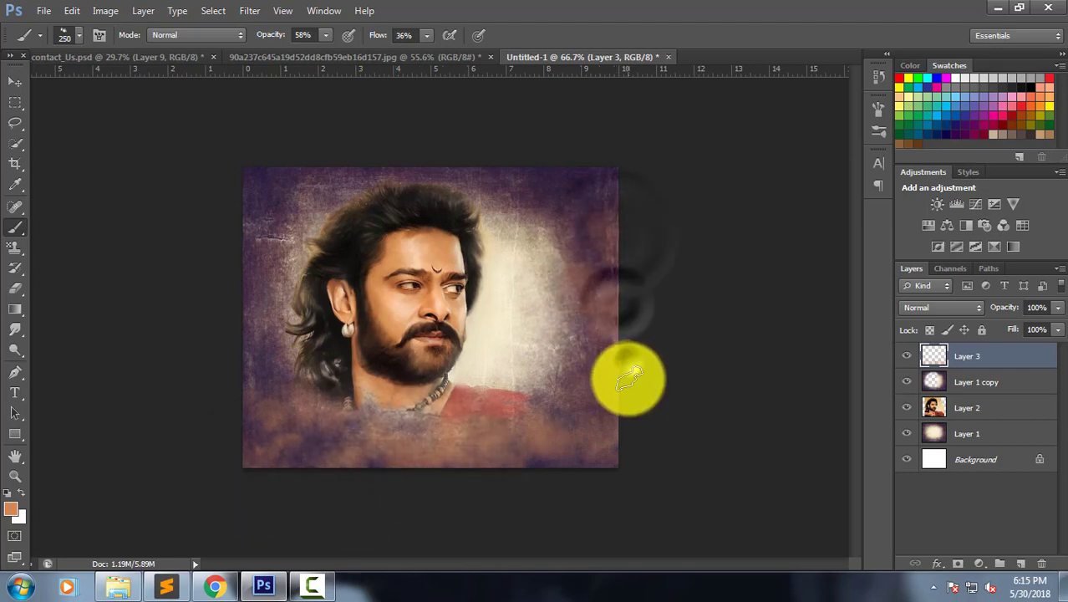
{"action": "left_click", "coordinate": [31, 493]}
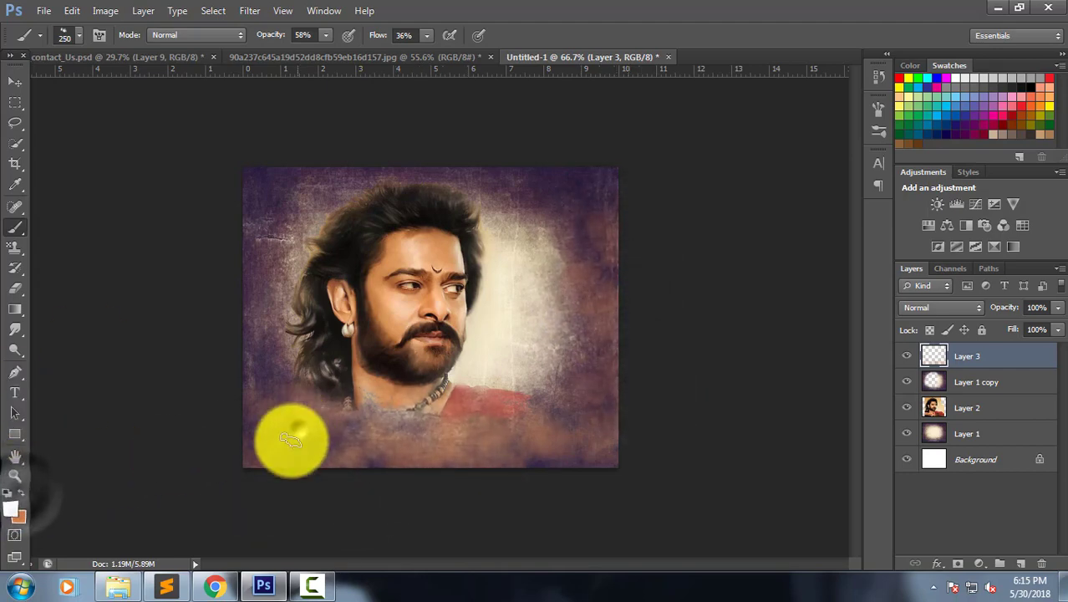
{"action": "mouse_move", "coordinate": [286, 435]}
{"action": "left_mouse_down"}
{"action": "mouse_move", "coordinate": [309, 452]}
{"action": "mouse_move", "coordinate": [267, 435]}
{"action": "mouse_move", "coordinate": [290, 413]}
{"action": "mouse_move", "coordinate": [386, 453]}
{"action": "mouse_move", "coordinate": [470, 453]}
{"action": "mouse_move", "coordinate": [551, 474]}
{"action": "mouse_move", "coordinate": [601, 453]}
{"action": "mouse_move", "coordinate": [591, 424]}
{"action": "mouse_move", "coordinate": [572, 419]}
{"action": "mouse_move", "coordinate": [583, 386]}
{"action": "mouse_move", "coordinate": [579, 436]}
{"action": "mouse_move", "coordinate": [508, 430]}
{"action": "mouse_move", "coordinate": [316, 476]}
{"action": "mouse_move", "coordinate": [339, 483]}
{"action": "mouse_move", "coordinate": [205, 528]}
{"action": "mouse_move", "coordinate": [320, 457]}
{"action": "mouse_move", "coordinate": [219, 441]}
{"action": "mouse_move", "coordinate": [258, 365]}
{"action": "mouse_move", "coordinate": [215, 389]}
{"action": "mouse_move", "coordinate": [235, 401]}
{"action": "mouse_move", "coordinate": [148, 305]}
{"action": "mouse_move", "coordinate": [727, 243]}
{"action": "mouse_move", "coordinate": [969, 83]}
{"action": "left_mouse_up"}
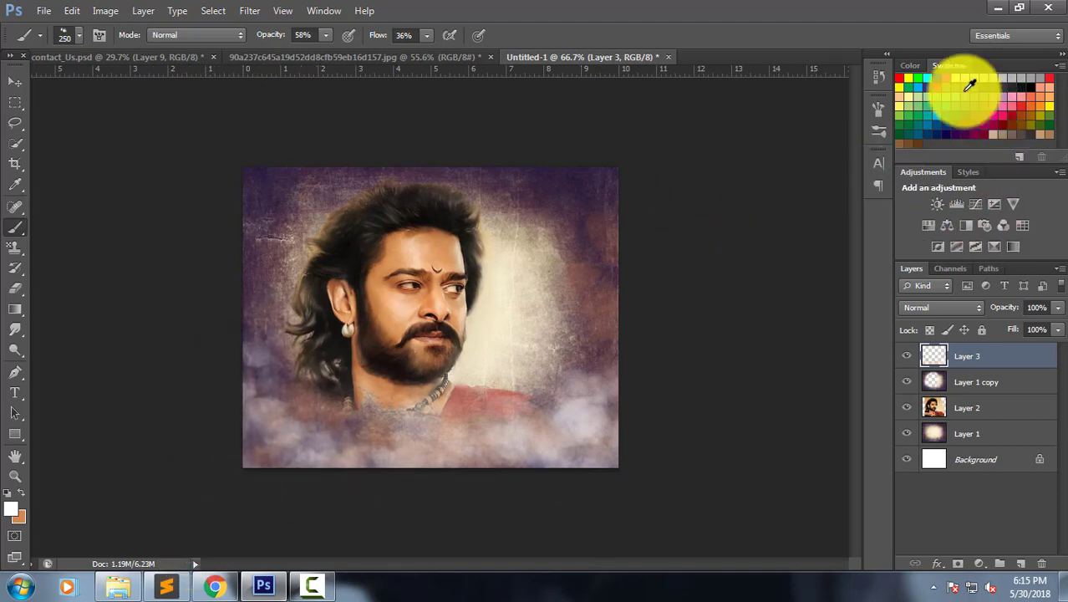
Pick the cyan swatch and paint cyan cloud smoke along the bottom, right and lower-left edges.
{"action": "left_click", "coordinate": [930, 75]}
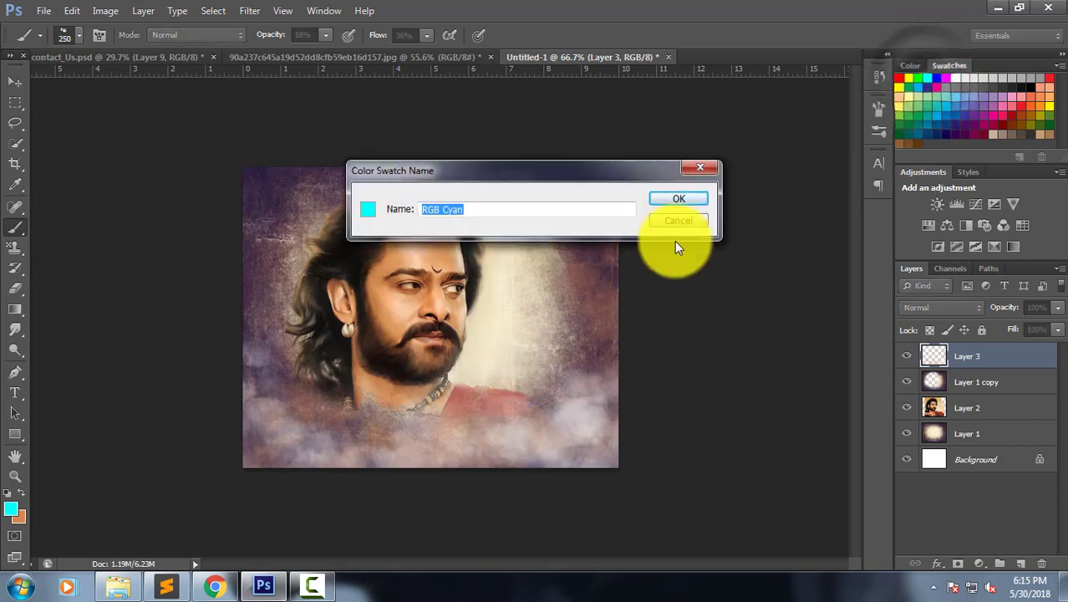
{"action": "left_click", "coordinate": [693, 226]}
{"action": "mouse_move", "coordinate": [477, 429]}
{"action": "left_mouse_down"}
{"action": "mouse_move", "coordinate": [519, 470]}
{"action": "mouse_move", "coordinate": [629, 474]}
{"action": "mouse_move", "coordinate": [425, 479]}
{"action": "mouse_move", "coordinate": [260, 460]}
{"action": "mouse_move", "coordinate": [446, 436]}
{"action": "mouse_move", "coordinate": [422, 449]}
{"action": "mouse_move", "coordinate": [479, 472]}
{"action": "left_mouse_up"}
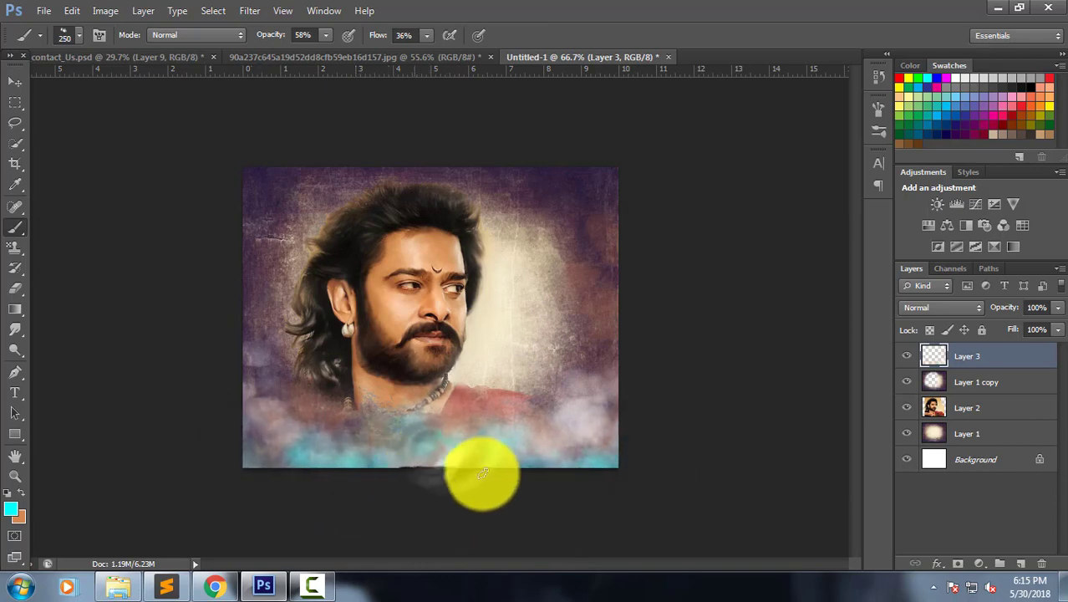
{"action": "mouse_move", "coordinate": [600, 384]}
{"action": "left_mouse_down"}
{"action": "mouse_move", "coordinate": [608, 369]}
{"action": "mouse_move", "coordinate": [624, 410]}
{"action": "mouse_move", "coordinate": [615, 458]}
{"action": "left_mouse_up"}
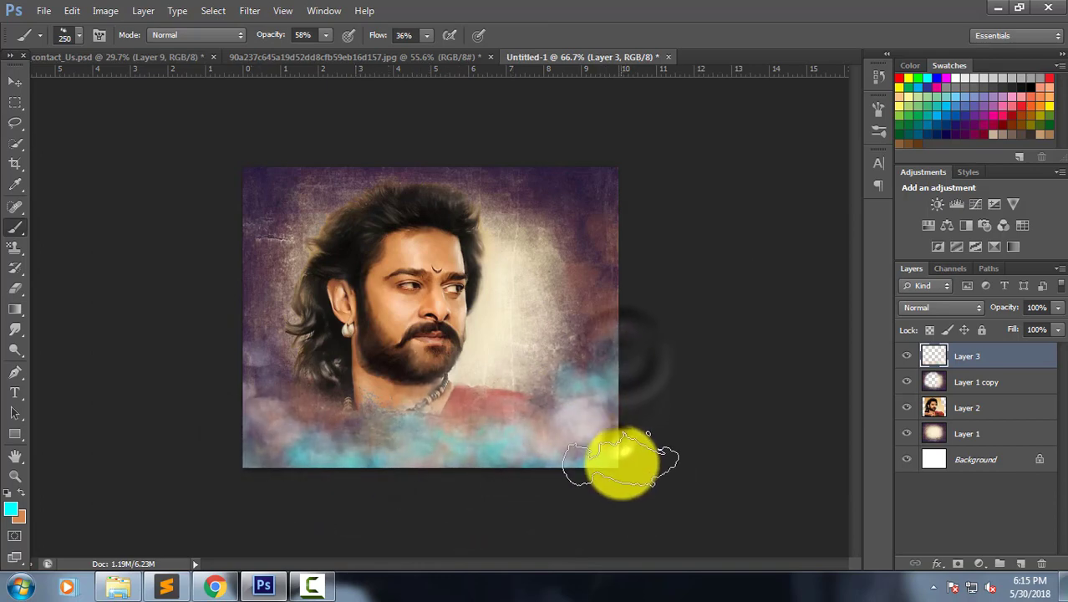
{"action": "mouse_move", "coordinate": [274, 442]}
{"action": "left_mouse_down"}
{"action": "mouse_move", "coordinate": [238, 353]}
{"action": "mouse_move", "coordinate": [219, 342]}
{"action": "left_mouse_up"}
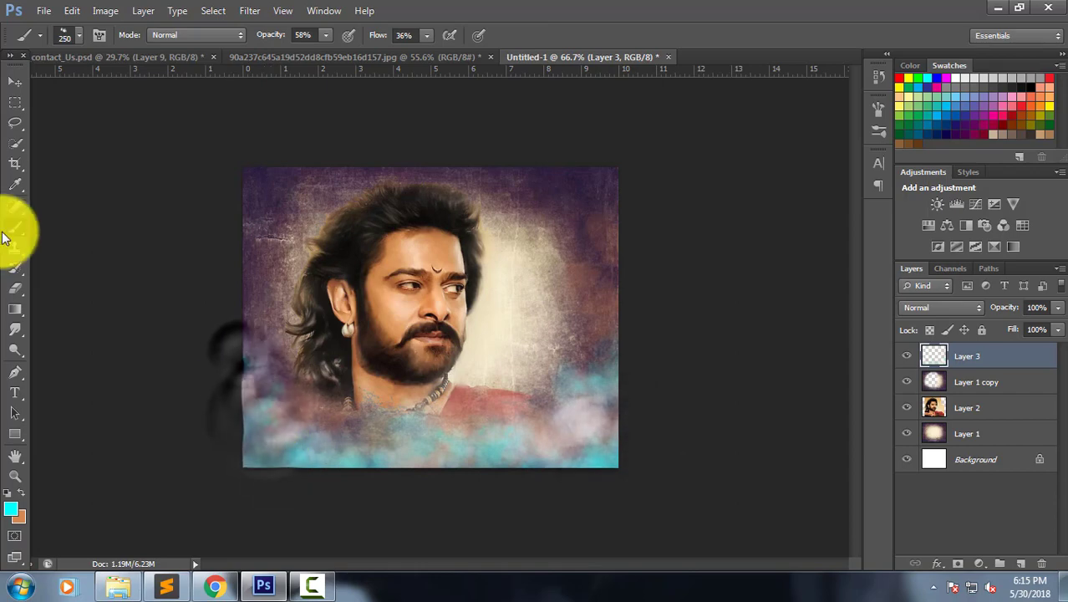
{"action": "left_click", "coordinate": [16, 83]}
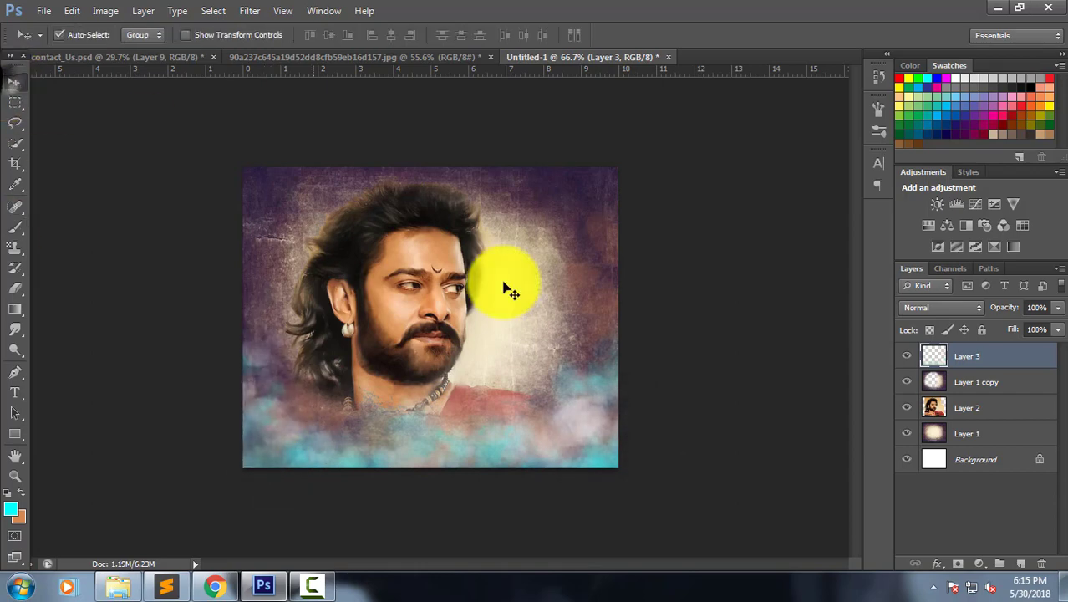
Add a new Layer 4 on top and lower the brush opacity to 12%.
{"action": "left_click", "coordinate": [1020, 562]}
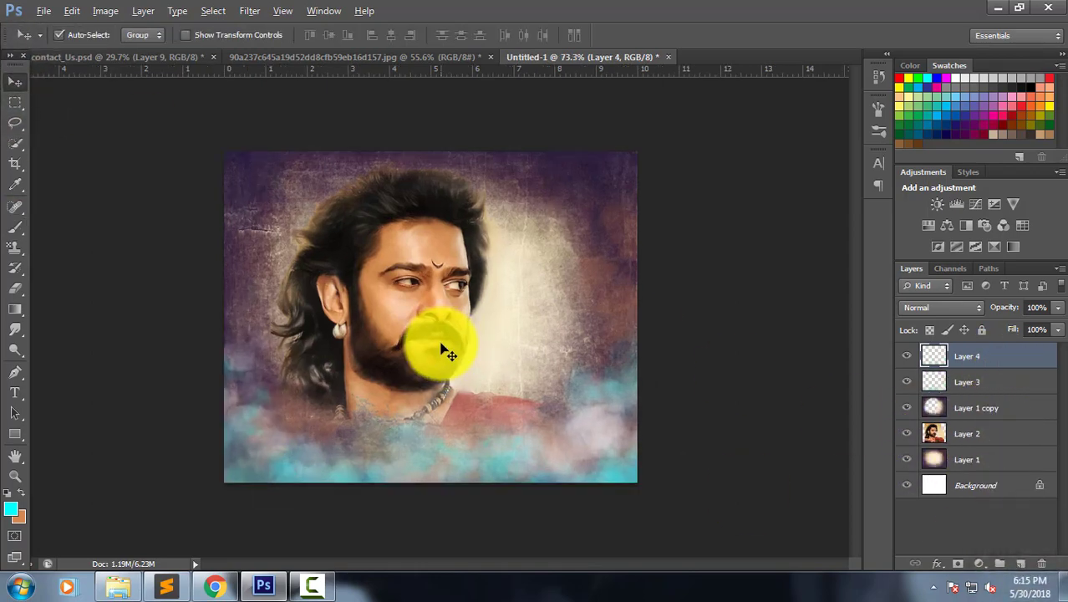
{"action": "scroll", "coordinate": [448, 332], "scroll_direction": "up", "scroll_amount": 3}
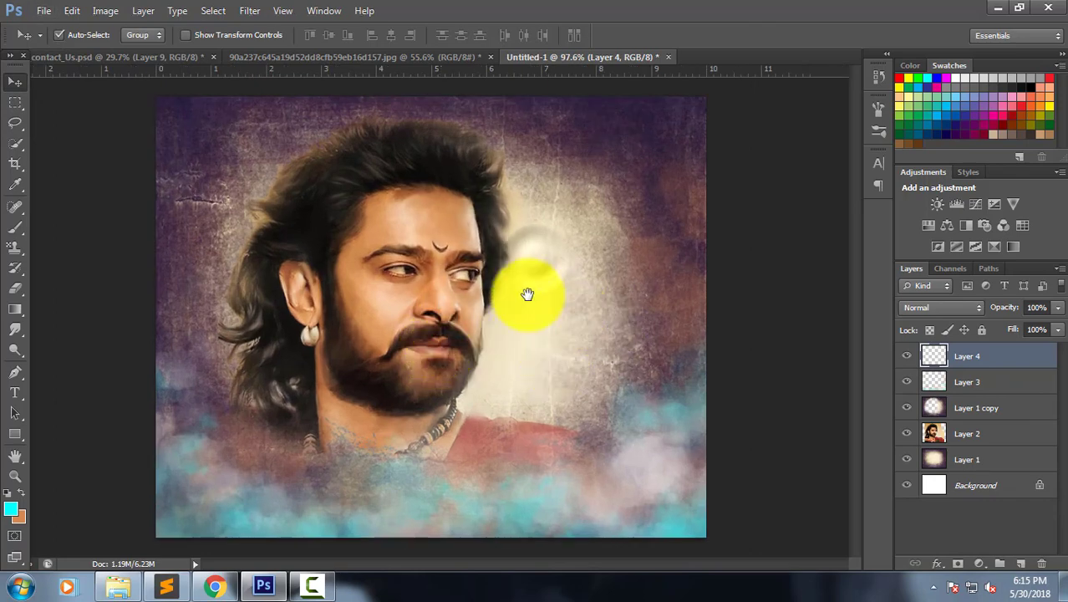
{"action": "left_click", "coordinate": [15, 227]}
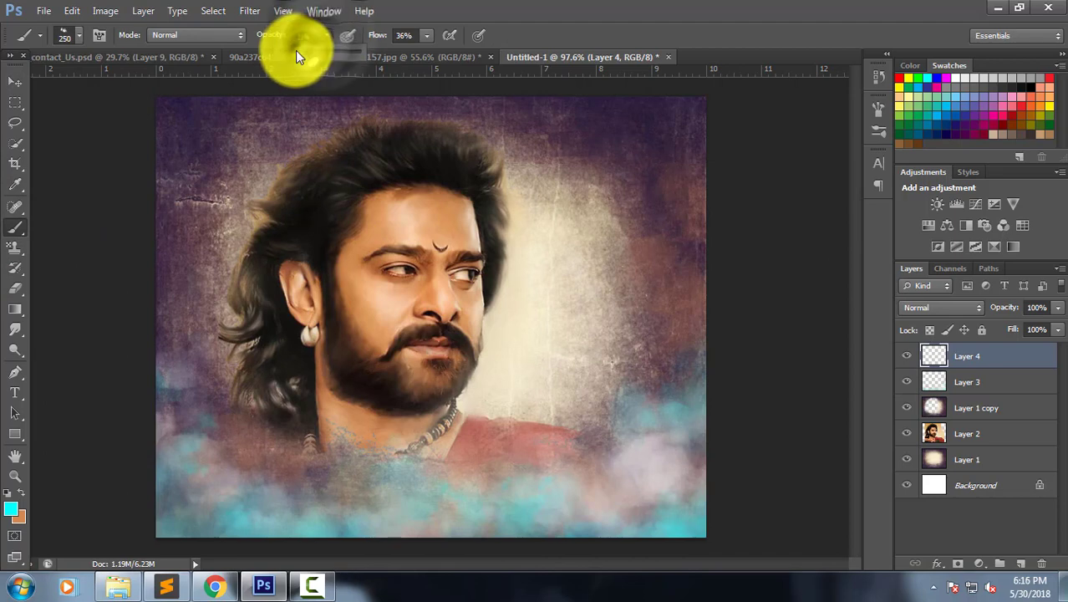
{"action": "left_click_drag", "start_coordinate": [295, 50], "coordinate": [291, 52]}
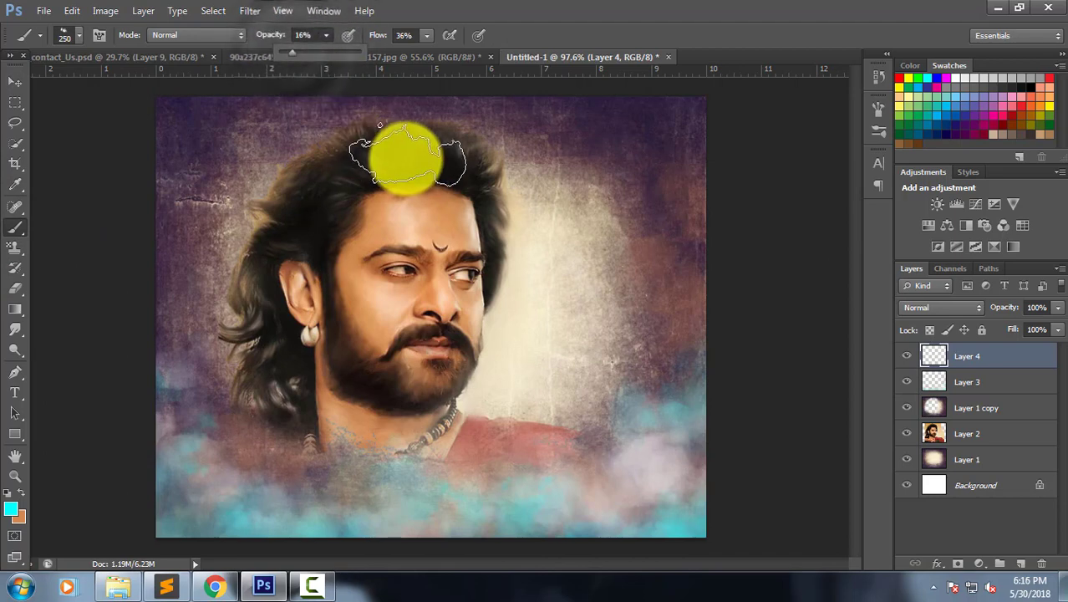
Switch to a smaller soft round 65 px brush and paint a faint cyan tint over the hair.
{"action": "left_click", "coordinate": [78, 37]}
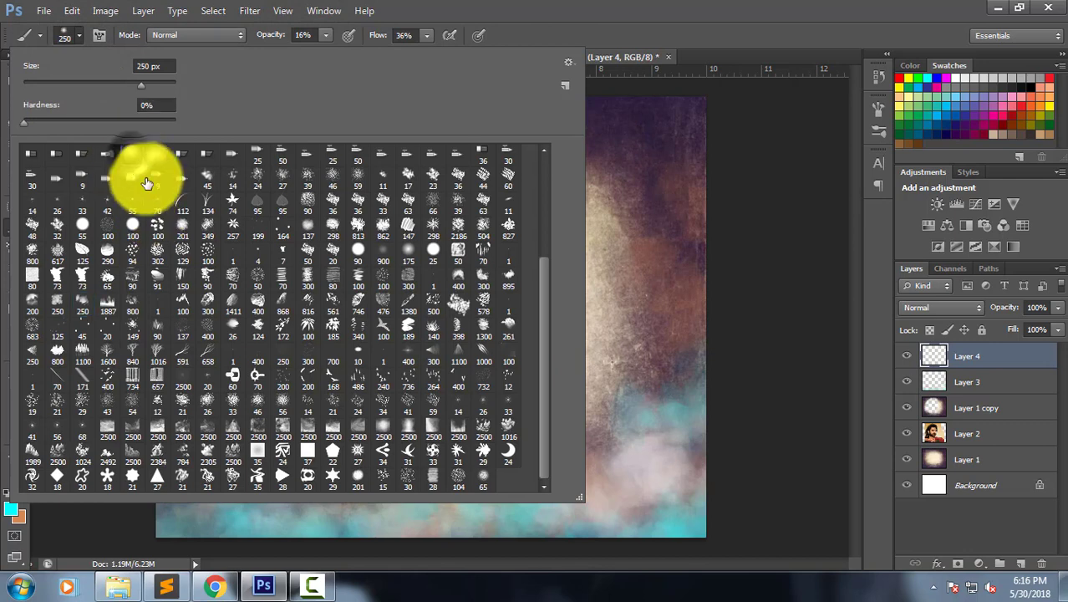
{"action": "left_click", "coordinate": [483, 473]}
{"action": "left_click", "coordinate": [806, 140]}
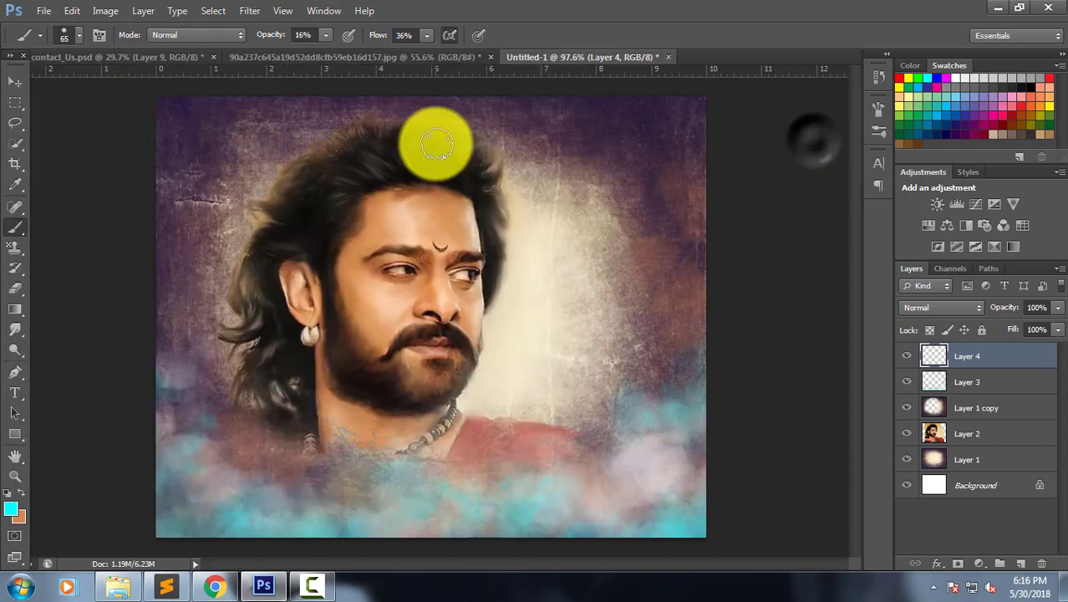
{"action": "key", "text": "bracketleft"}
{"action": "key", "text": "bracketleft"}
{"action": "key", "text": "bracketleft"}
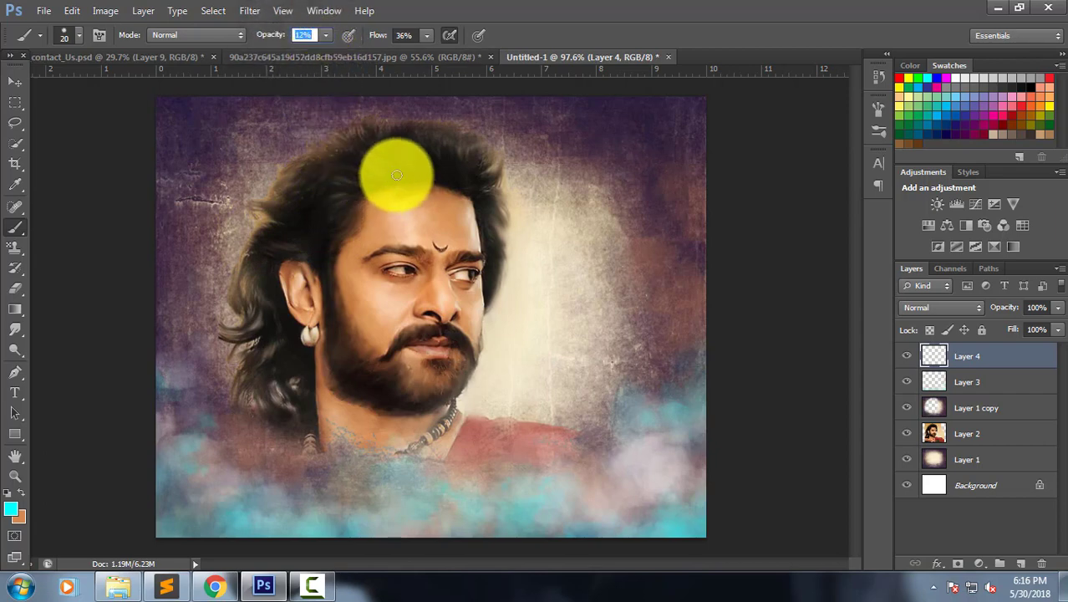
{"action": "mouse_move", "coordinate": [344, 140]}
{"action": "left_mouse_down"}
{"action": "mouse_move", "coordinate": [393, 166]}
{"action": "mouse_move", "coordinate": [436, 160]}
{"action": "mouse_move", "coordinate": [460, 131]}
{"action": "mouse_move", "coordinate": [363, 192]}
{"action": "mouse_move", "coordinate": [346, 172]}
{"action": "mouse_move", "coordinate": [354, 201]}
{"action": "mouse_move", "coordinate": [268, 203]}
{"action": "mouse_move", "coordinate": [334, 209]}
{"action": "mouse_move", "coordinate": [269, 219]}
{"action": "mouse_move", "coordinate": [303, 241]}
{"action": "mouse_move", "coordinate": [322, 198]}
{"action": "mouse_move", "coordinate": [299, 247]}
{"action": "mouse_move", "coordinate": [741, 154]}
{"action": "left_mouse_up"}
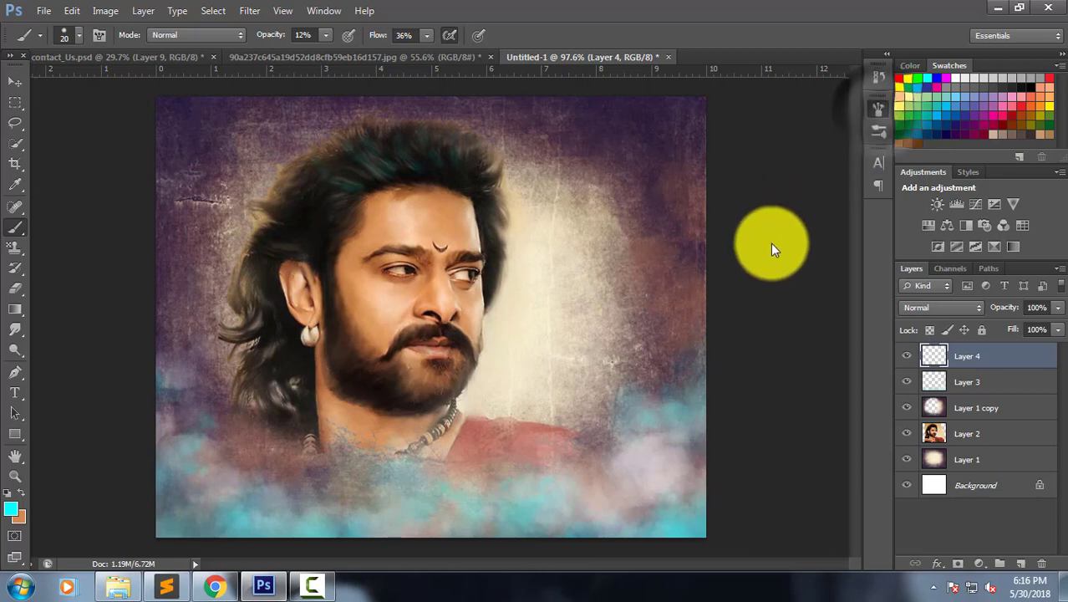
Set the brush to 28 px with Spacing and Smoothing enabled in the Brush panel.
{"action": "key", "text": "F5"}
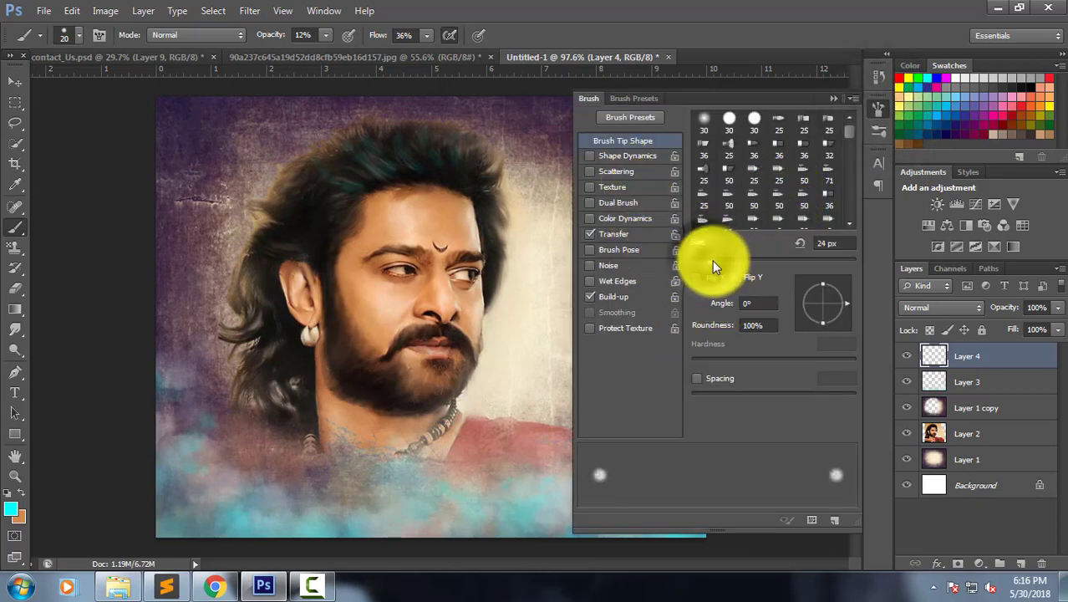
{"action": "mouse_move", "coordinate": [714, 265]}
{"action": "left_mouse_down"}
{"action": "mouse_move", "coordinate": [706, 394]}
{"action": "mouse_move", "coordinate": [694, 394]}
{"action": "mouse_move", "coordinate": [728, 392]}
{"action": "left_mouse_up"}
{"action": "left_click", "coordinate": [699, 380]}
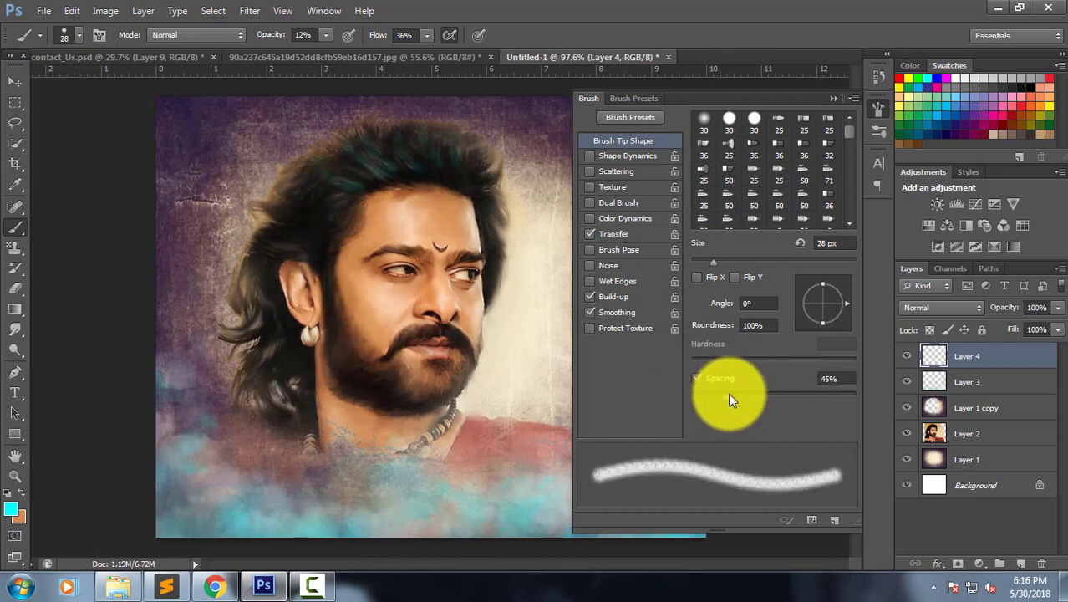
{"action": "left_click", "coordinate": [840, 101]}
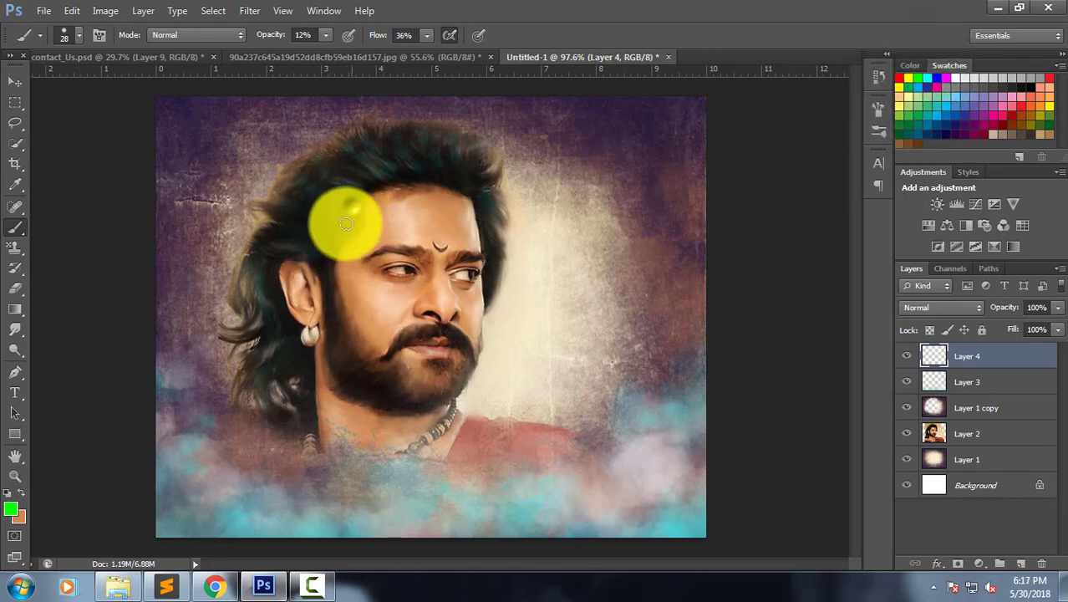
Paint faint green strokes over the crown, the hair's right edge and the forehead hairline.
{"action": "mouse_move", "coordinate": [346, 223]}
{"action": "left_mouse_down"}
{"action": "mouse_move", "coordinate": [346, 209]}
{"action": "mouse_move", "coordinate": [266, 297]}
{"action": "mouse_move", "coordinate": [262, 356]}
{"action": "mouse_move", "coordinate": [378, 173]}
{"action": "mouse_move", "coordinate": [360, 162]}
{"action": "mouse_move", "coordinate": [405, 148]}
{"action": "mouse_move", "coordinate": [405, 160]}
{"action": "mouse_move", "coordinate": [444, 124]}
{"action": "mouse_move", "coordinate": [464, 172]}
{"action": "mouse_move", "coordinate": [496, 162]}
{"action": "mouse_move", "coordinate": [464, 126]}
{"action": "mouse_move", "coordinate": [495, 162]}
{"action": "mouse_move", "coordinate": [497, 216]}
{"action": "left_mouse_up"}
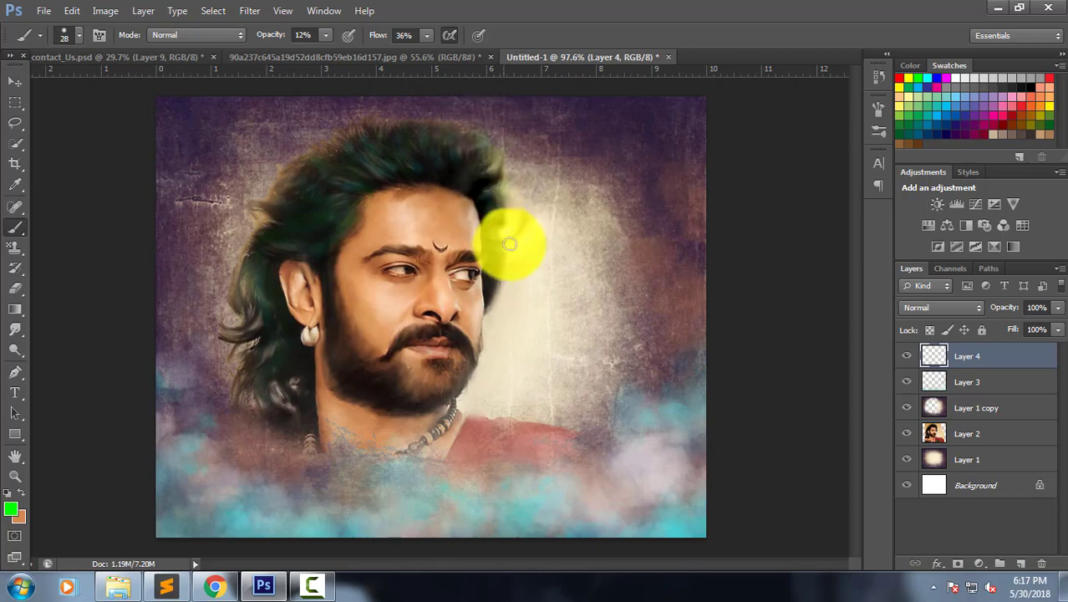
{"action": "mouse_move", "coordinate": [498, 277]}
{"action": "left_mouse_down"}
{"action": "mouse_move", "coordinate": [553, 256]}
{"action": "mouse_move", "coordinate": [512, 248]}
{"action": "mouse_move", "coordinate": [461, 173]}
{"action": "left_mouse_up"}
{"action": "mouse_move", "coordinate": [472, 136]}
{"action": "left_mouse_down"}
{"action": "mouse_move", "coordinate": [479, 167]}
{"action": "mouse_move", "coordinate": [422, 289]}
{"action": "mouse_move", "coordinate": [365, 277]}
{"action": "mouse_move", "coordinate": [732, 161]}
{"action": "mouse_move", "coordinate": [357, 251]}
{"action": "left_mouse_up"}
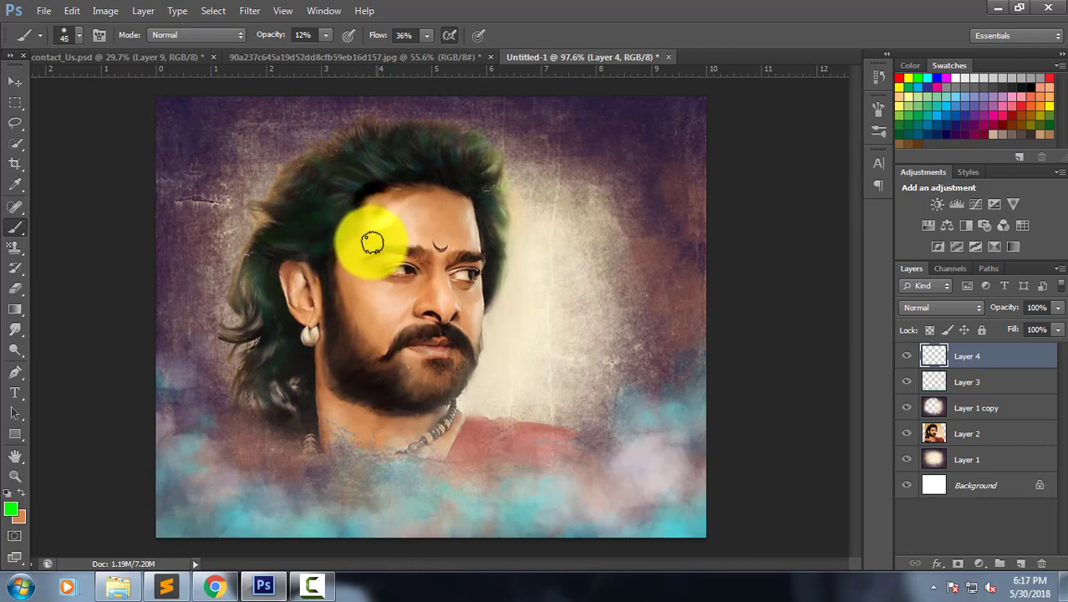
{"action": "mouse_move", "coordinate": [381, 216]}
{"action": "left_mouse_down"}
{"action": "mouse_move", "coordinate": [347, 254]}
{"action": "mouse_move", "coordinate": [374, 327]}
{"action": "mouse_move", "coordinate": [381, 305]}
{"action": "mouse_move", "coordinate": [360, 279]}
{"action": "mouse_move", "coordinate": [365, 297]}
{"action": "mouse_move", "coordinate": [370, 219]}
{"action": "mouse_move", "coordinate": [346, 251]}
{"action": "left_mouse_up"}
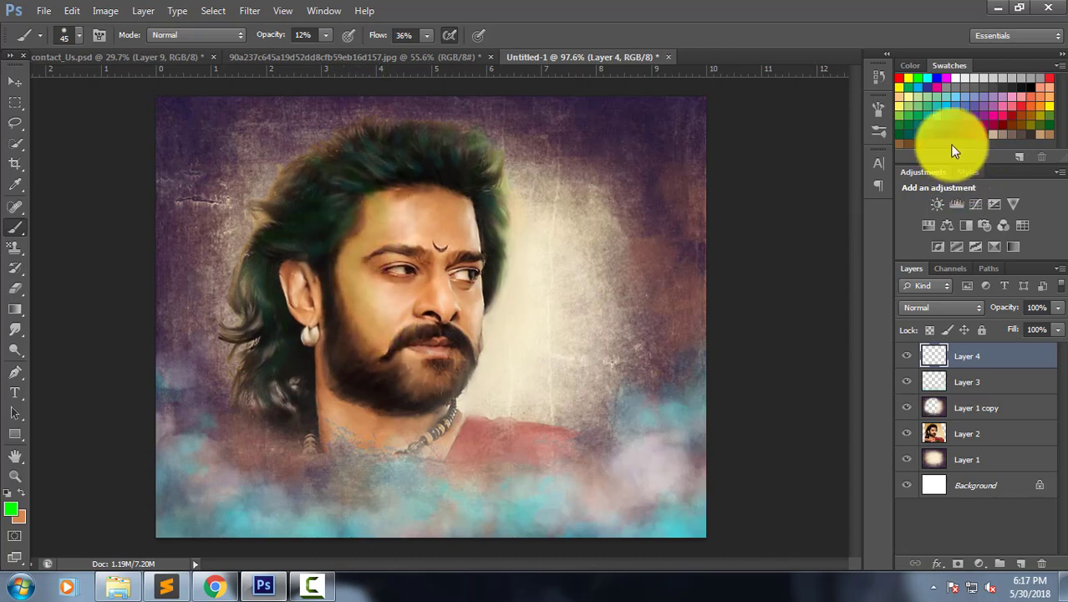
Pick magenta and paint pink over the cheek, forehead hairline and crown of the hair.
{"action": "left_click", "coordinate": [945, 78]}
{"action": "mouse_move", "coordinate": [429, 262]}
{"action": "left_mouse_down"}
{"action": "mouse_move", "coordinate": [395, 299]}
{"action": "mouse_move", "coordinate": [410, 353]}
{"action": "mouse_move", "coordinate": [374, 316]}
{"action": "left_mouse_up"}
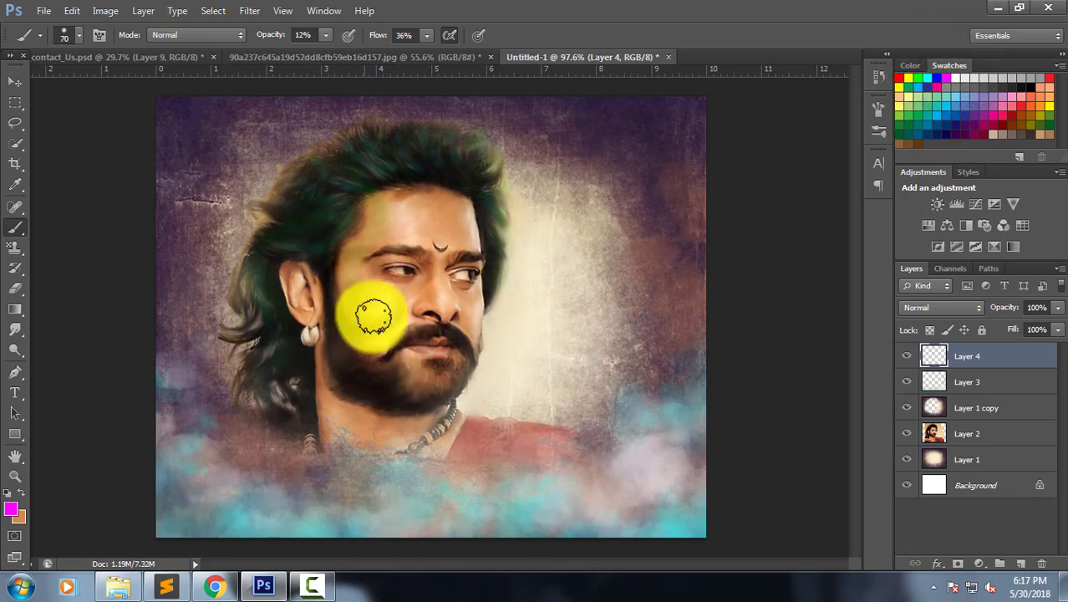
{"action": "mouse_move", "coordinate": [432, 359]}
{"action": "left_mouse_down"}
{"action": "mouse_move", "coordinate": [488, 310]}
{"action": "mouse_move", "coordinate": [406, 307]}
{"action": "mouse_move", "coordinate": [393, 349]}
{"action": "mouse_move", "coordinate": [349, 345]}
{"action": "left_mouse_up"}
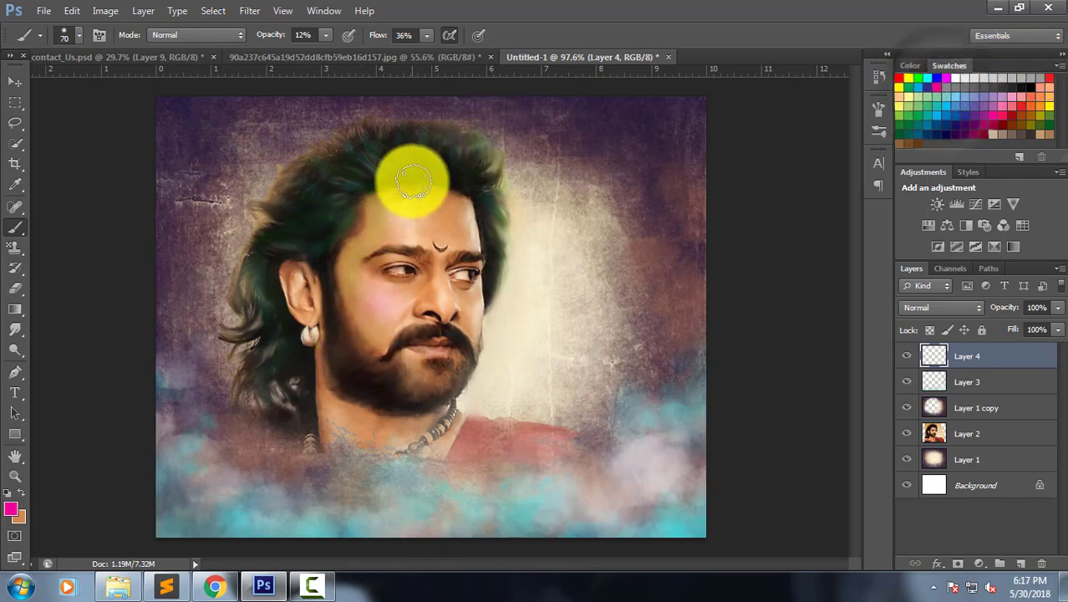
{"action": "mouse_move", "coordinate": [392, 193]}
{"action": "left_mouse_down"}
{"action": "mouse_move", "coordinate": [365, 174]}
{"action": "mouse_move", "coordinate": [441, 167]}
{"action": "left_mouse_up"}
{"action": "mouse_move", "coordinate": [433, 148]}
{"action": "left_mouse_down"}
{"action": "mouse_move", "coordinate": [406, 131]}
{"action": "mouse_move", "coordinate": [411, 163]}
{"action": "mouse_move", "coordinate": [372, 161]}
{"action": "mouse_move", "coordinate": [341, 184]}
{"action": "mouse_move", "coordinate": [348, 179]}
{"action": "mouse_move", "coordinate": [345, 198]}
{"action": "mouse_move", "coordinate": [258, 238]}
{"action": "mouse_move", "coordinate": [305, 210]}
{"action": "mouse_move", "coordinate": [257, 205]}
{"action": "mouse_move", "coordinate": [248, 289]}
{"action": "mouse_move", "coordinate": [254, 280]}
{"action": "mouse_move", "coordinate": [271, 303]}
{"action": "mouse_move", "coordinate": [255, 384]}
{"action": "mouse_move", "coordinate": [262, 310]}
{"action": "mouse_move", "coordinate": [282, 341]}
{"action": "mouse_move", "coordinate": [282, 393]}
{"action": "mouse_move", "coordinate": [293, 346]}
{"action": "mouse_move", "coordinate": [277, 386]}
{"action": "mouse_move", "coordinate": [265, 291]}
{"action": "mouse_move", "coordinate": [245, 287]}
{"action": "mouse_move", "coordinate": [279, 232]}
{"action": "mouse_move", "coordinate": [286, 162]}
{"action": "mouse_move", "coordinate": [338, 143]}
{"action": "mouse_move", "coordinate": [386, 152]}
{"action": "mouse_move", "coordinate": [383, 119]}
{"action": "mouse_move", "coordinate": [446, 123]}
{"action": "mouse_move", "coordinate": [475, 140]}
{"action": "mouse_move", "coordinate": [508, 257]}
{"action": "mouse_move", "coordinate": [501, 267]}
{"action": "mouse_move", "coordinate": [512, 203]}
{"action": "mouse_move", "coordinate": [417, 178]}
{"action": "mouse_move", "coordinate": [353, 196]}
{"action": "mouse_move", "coordinate": [381, 201]}
{"action": "mouse_move", "coordinate": [366, 201]}
{"action": "mouse_move", "coordinate": [414, 179]}
{"action": "mouse_move", "coordinate": [453, 186]}
{"action": "mouse_move", "coordinate": [444, 248]}
{"action": "mouse_move", "coordinate": [413, 281]}
{"action": "mouse_move", "coordinate": [393, 269]}
{"action": "mouse_move", "coordinate": [479, 277]}
{"action": "mouse_move", "coordinate": [457, 282]}
{"action": "mouse_move", "coordinate": [461, 291]}
{"action": "mouse_move", "coordinate": [481, 276]}
{"action": "mouse_move", "coordinate": [444, 277]}
{"action": "left_mouse_up"}
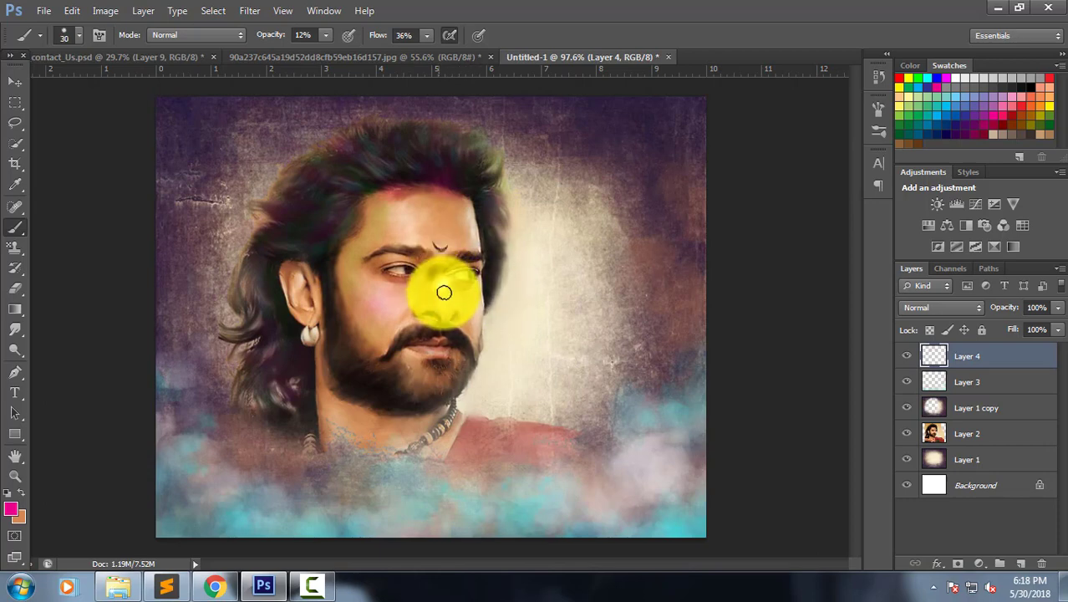
Add a soft pink tint around the eye and a faint tint over the beard.
{"action": "mouse_move", "coordinate": [424, 301]}
{"action": "left_mouse_down"}
{"action": "mouse_move", "coordinate": [481, 281]}
{"action": "mouse_move", "coordinate": [403, 196]}
{"action": "mouse_move", "coordinate": [381, 191]}
{"action": "mouse_move", "coordinate": [400, 246]}
{"action": "mouse_move", "coordinate": [400, 346]}
{"action": "mouse_move", "coordinate": [355, 340]}
{"action": "mouse_move", "coordinate": [358, 326]}
{"action": "mouse_move", "coordinate": [372, 362]}
{"action": "mouse_move", "coordinate": [353, 387]}
{"action": "mouse_move", "coordinate": [329, 379]}
{"action": "mouse_move", "coordinate": [346, 338]}
{"action": "mouse_move", "coordinate": [441, 369]}
{"action": "mouse_move", "coordinate": [410, 368]}
{"action": "mouse_move", "coordinate": [389, 405]}
{"action": "mouse_move", "coordinate": [464, 371]}
{"action": "mouse_move", "coordinate": [420, 401]}
{"action": "mouse_move", "coordinate": [396, 375]}
{"action": "mouse_move", "coordinate": [368, 391]}
{"action": "left_mouse_up"}
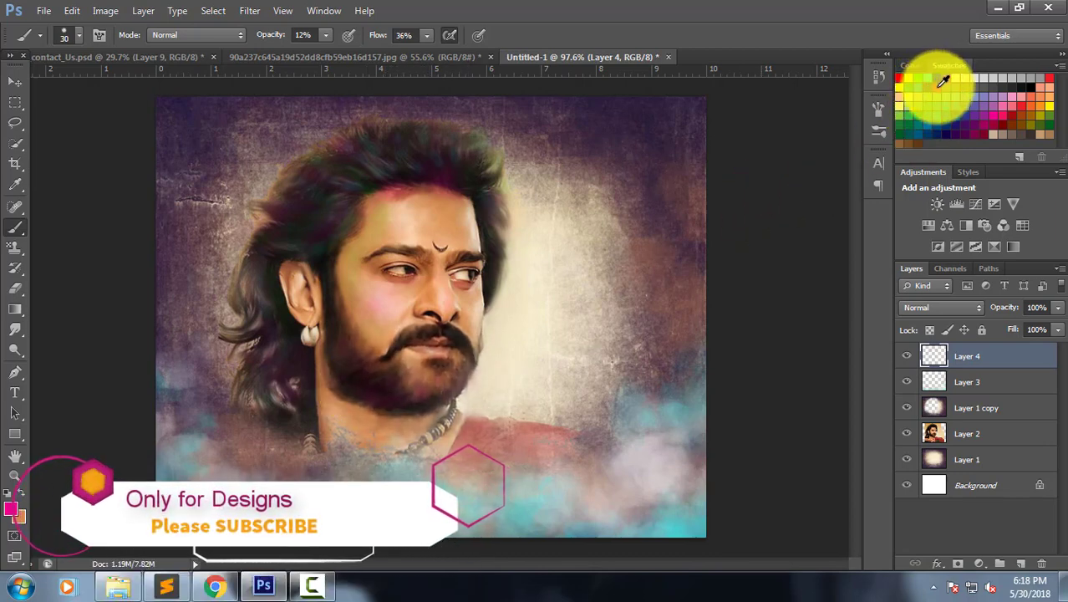
{"action": "mouse_move", "coordinate": [341, 357]}
{"action": "left_mouse_down"}
{"action": "mouse_move", "coordinate": [355, 373]}
{"action": "mouse_move", "coordinate": [386, 357]}
{"action": "mouse_move", "coordinate": [452, 381]}
{"action": "left_mouse_up"}
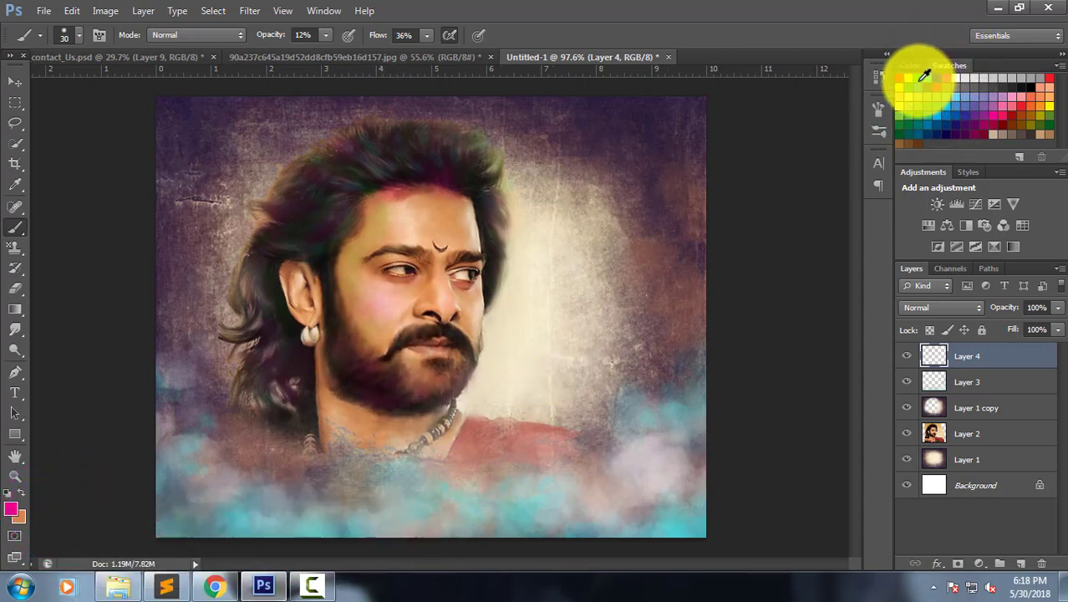
{"action": "mouse_move", "coordinate": [309, 345]}
{"action": "left_mouse_down"}
{"action": "mouse_move", "coordinate": [342, 353]}
{"action": "mouse_move", "coordinate": [332, 364]}
{"action": "mouse_move", "coordinate": [436, 386]}
{"action": "mouse_move", "coordinate": [416, 400]}
{"action": "mouse_move", "coordinate": [467, 374]}
{"action": "mouse_move", "coordinate": [410, 414]}
{"action": "mouse_move", "coordinate": [470, 366]}
{"action": "mouse_move", "coordinate": [452, 442]}
{"action": "mouse_move", "coordinate": [122, 131]}
{"action": "left_mouse_up"}
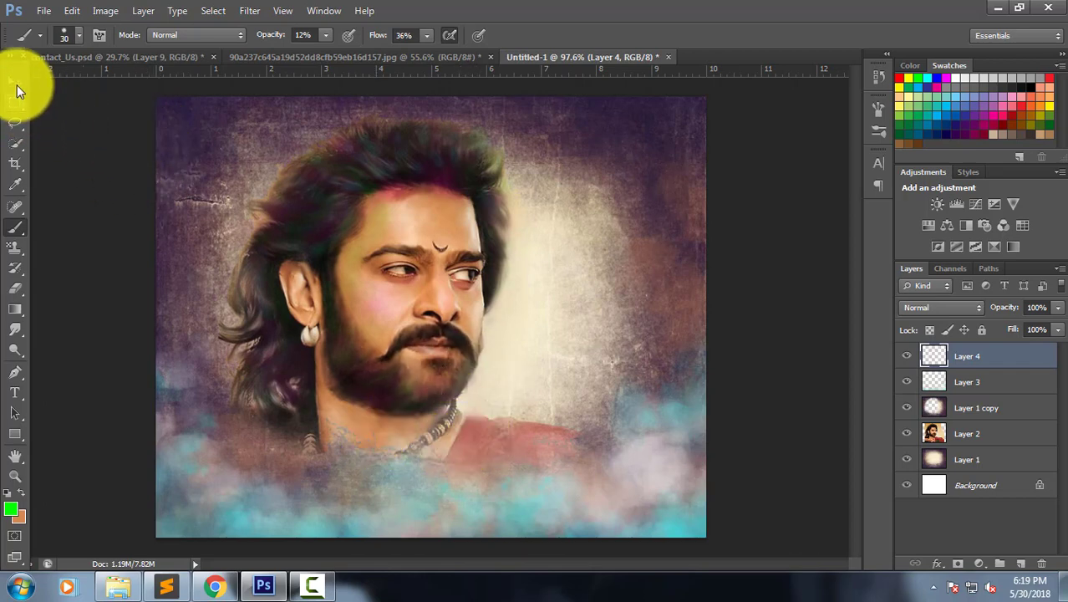
With the Move tool active, hide Layer 4 and set its blend mode to Luminosity.
{"action": "left_click", "coordinate": [17, 84]}
{"action": "left_click", "coordinate": [906, 356]}
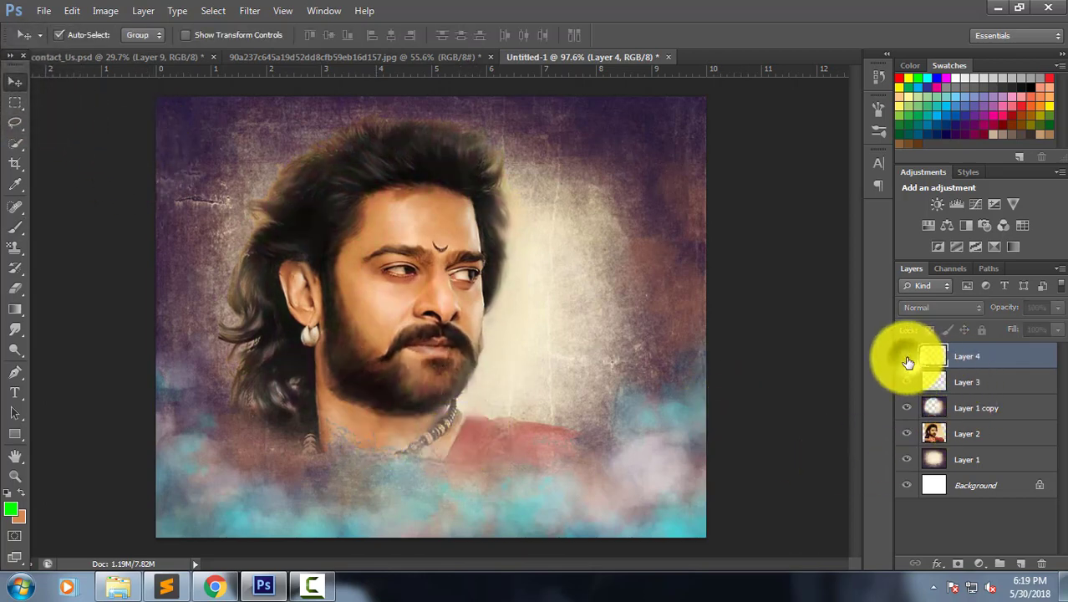
{"action": "left_click", "coordinate": [958, 318]}
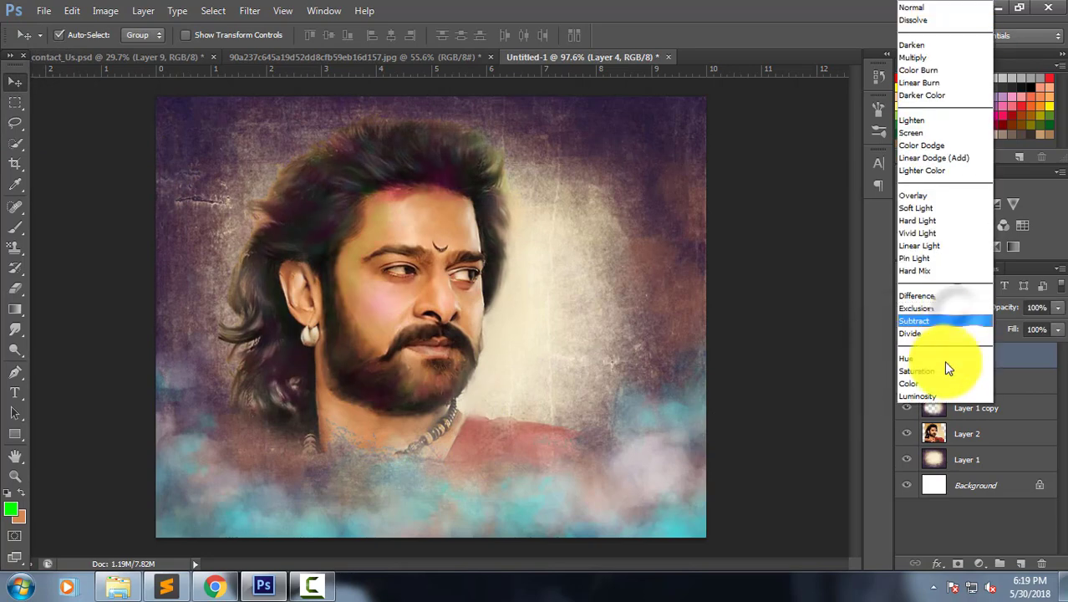
{"action": "left_click", "coordinate": [945, 393]}
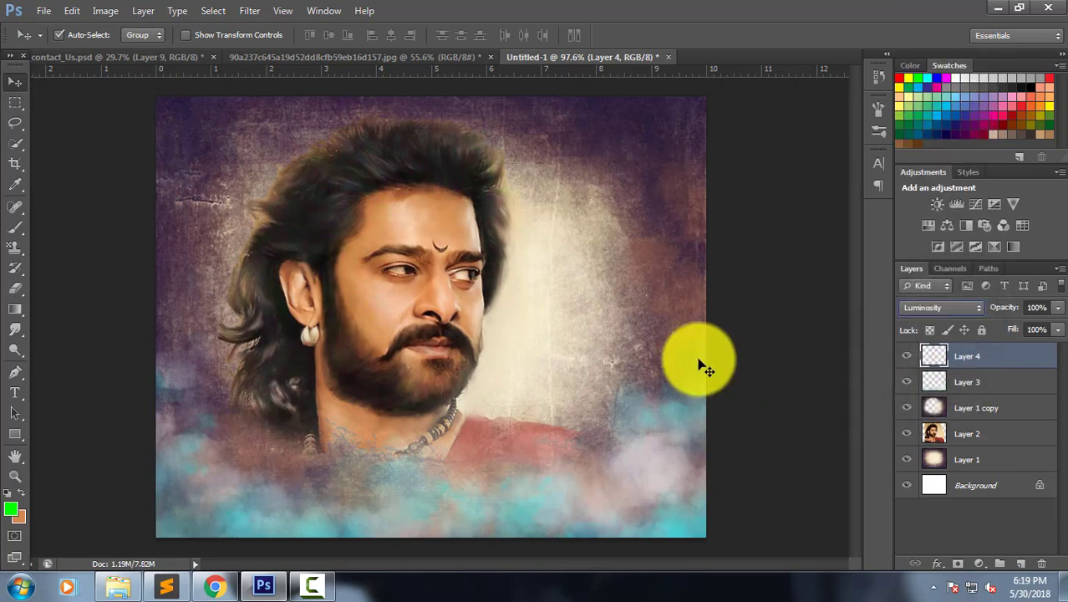
Cycle Layer 4 through Subtract, Difference, Hard Mix, Lighter Color, Color Dodge, Darker Color and Darken.
{"action": "key", "text": "shift+minus"}
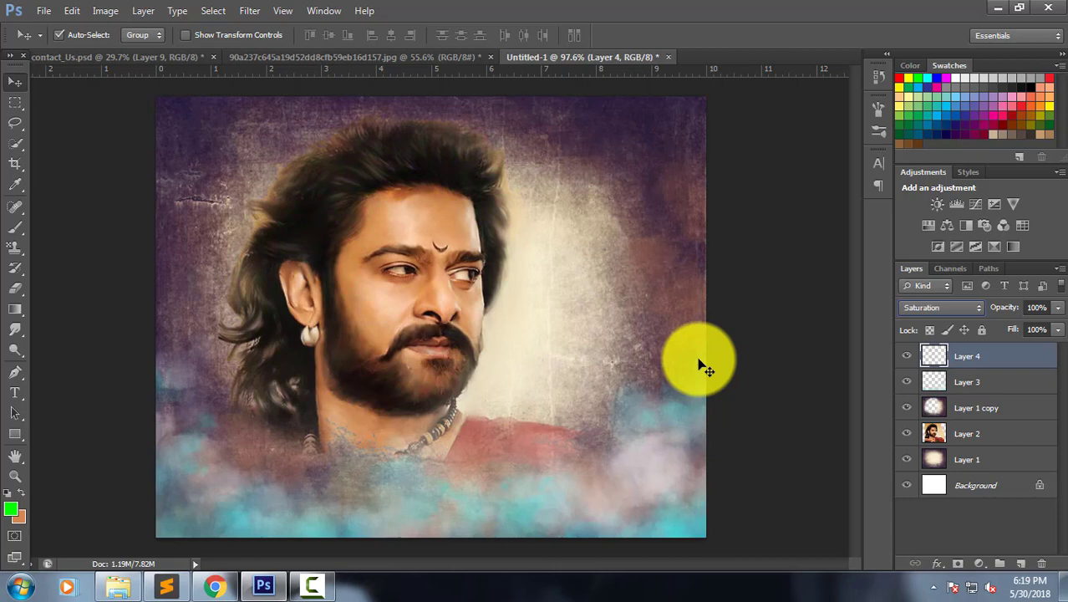
{"action": "key", "text": "shift+minus"}
{"action": "key", "text": "shift+minus"}
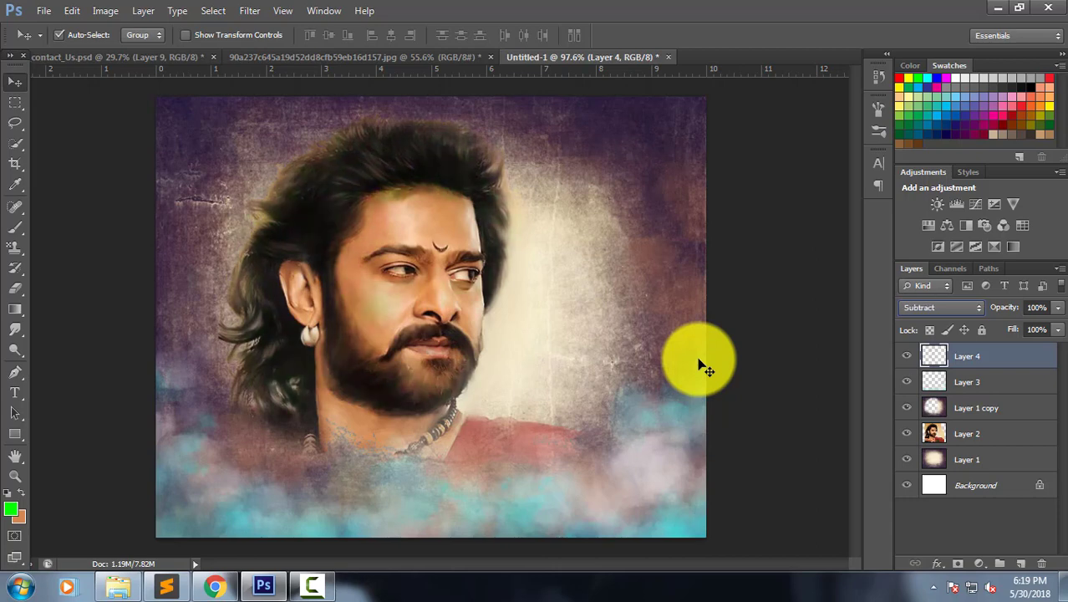
{"action": "key", "text": "shift+minus"}
{"action": "key", "text": "shift+minus"}
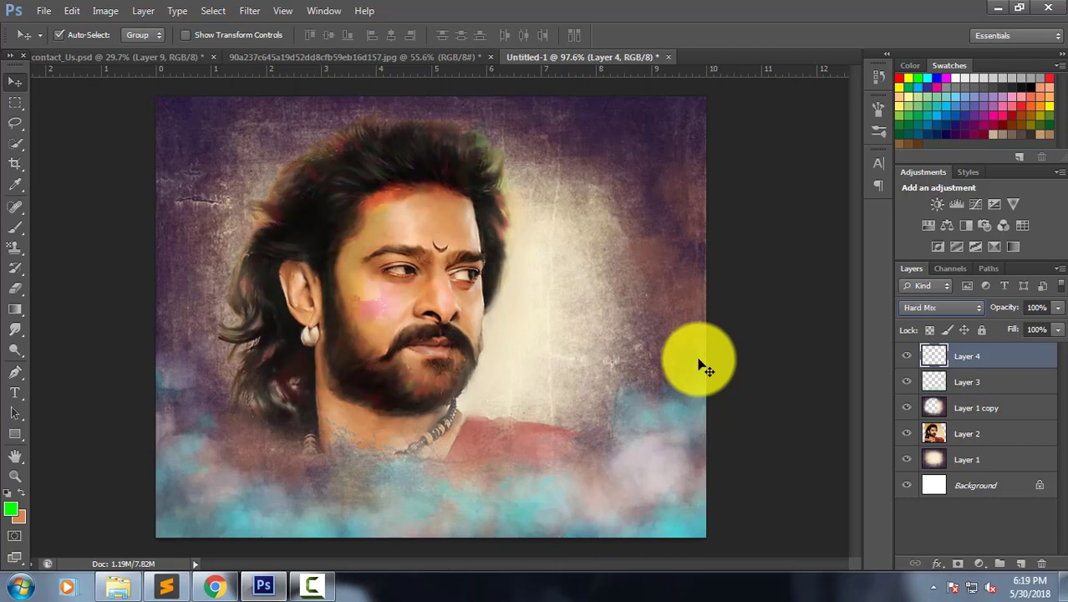
{"action": "key", "text": "shift+plus"}
{"action": "key", "text": "shift+minus"}
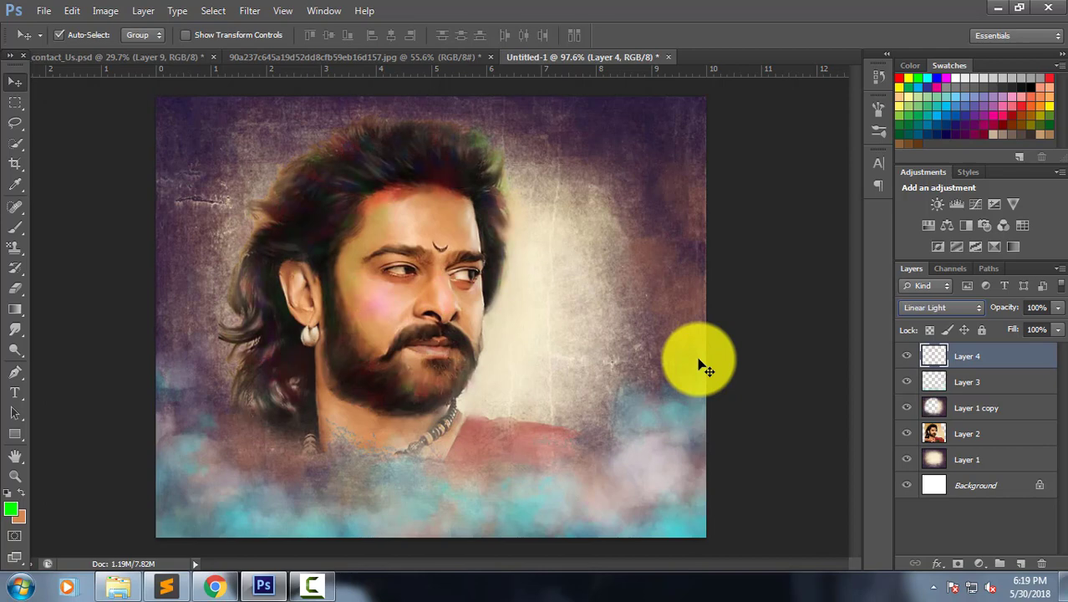
{"action": "key", "text": "shift+minus"}
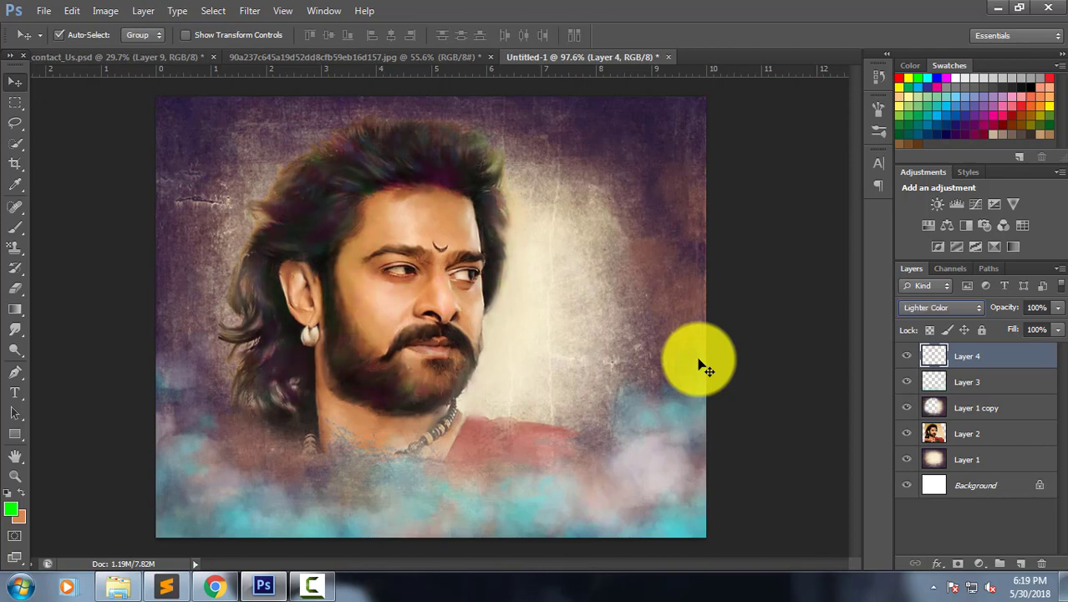
{"action": "key", "text": "shift+minus"}
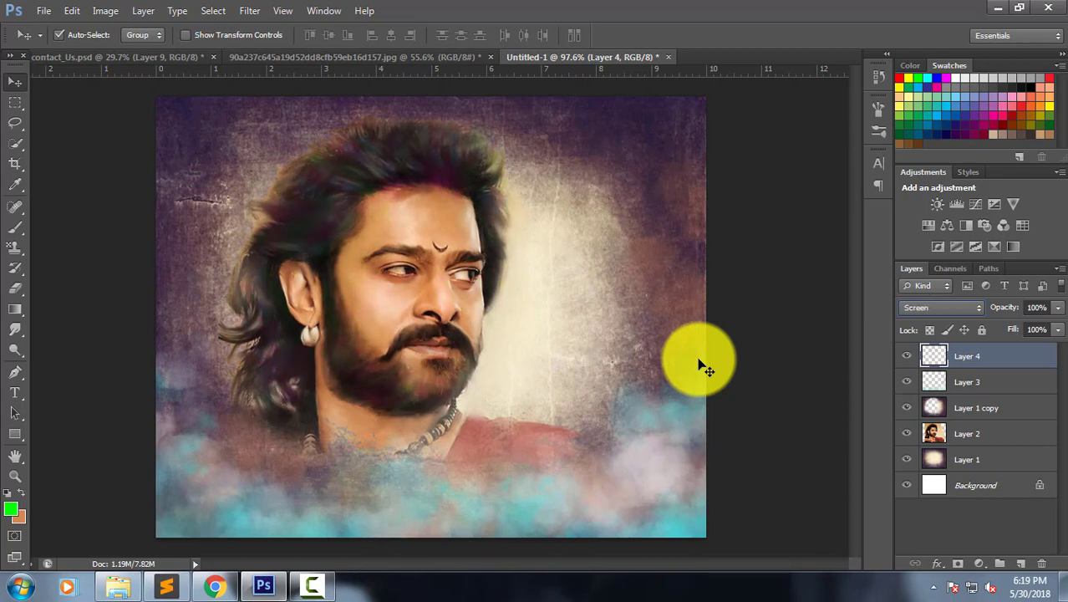
{"action": "key", "text": "shift+minus"}
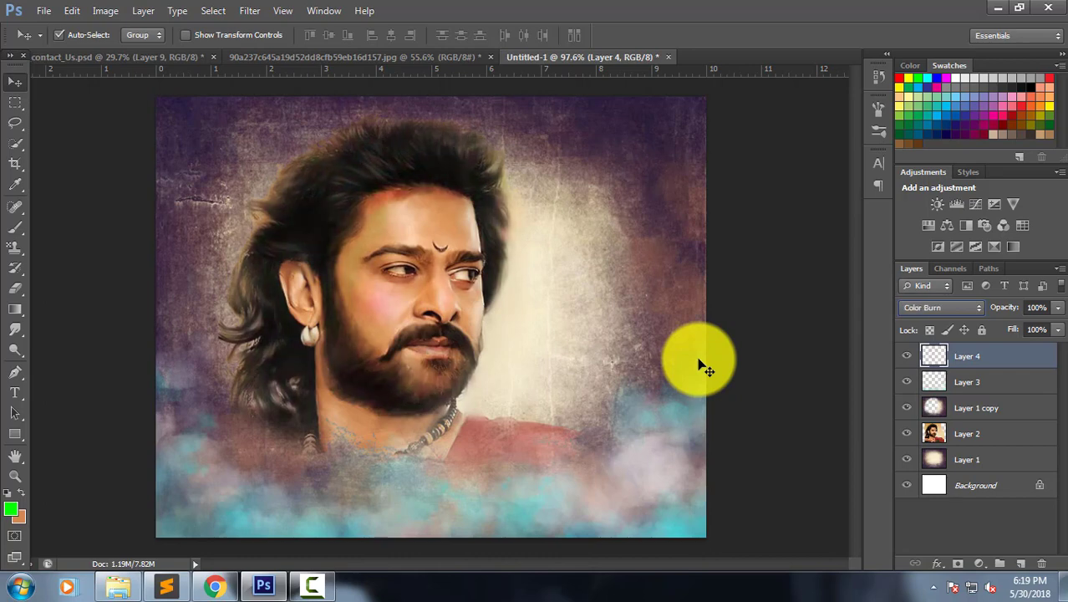
{"action": "key", "text": "shift+minus"}
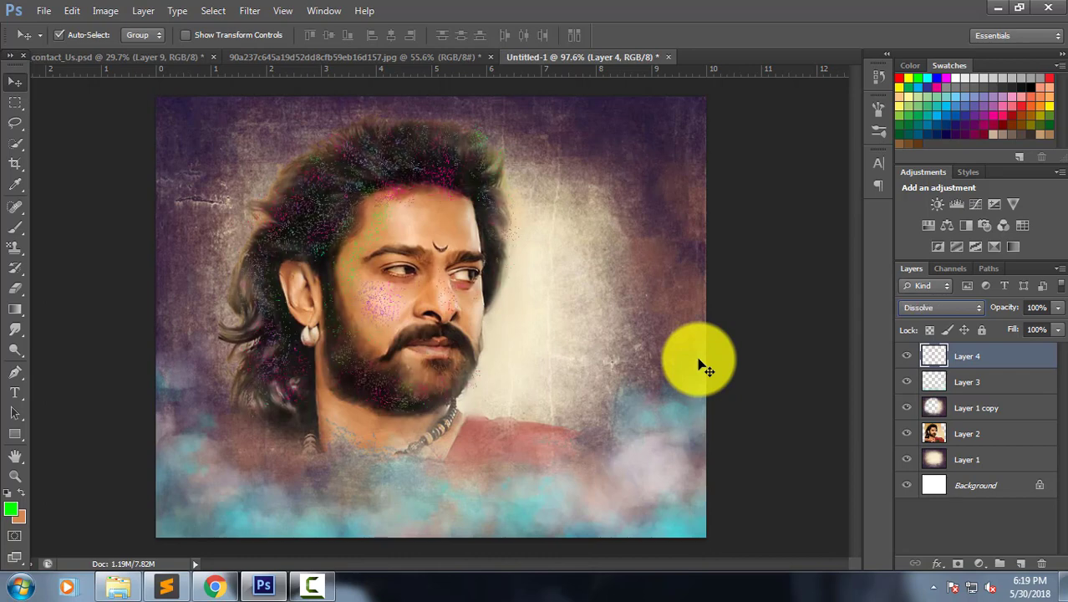
{"action": "key", "text": "shift+plus"}
{"action": "key", "text": "shift+plus"}
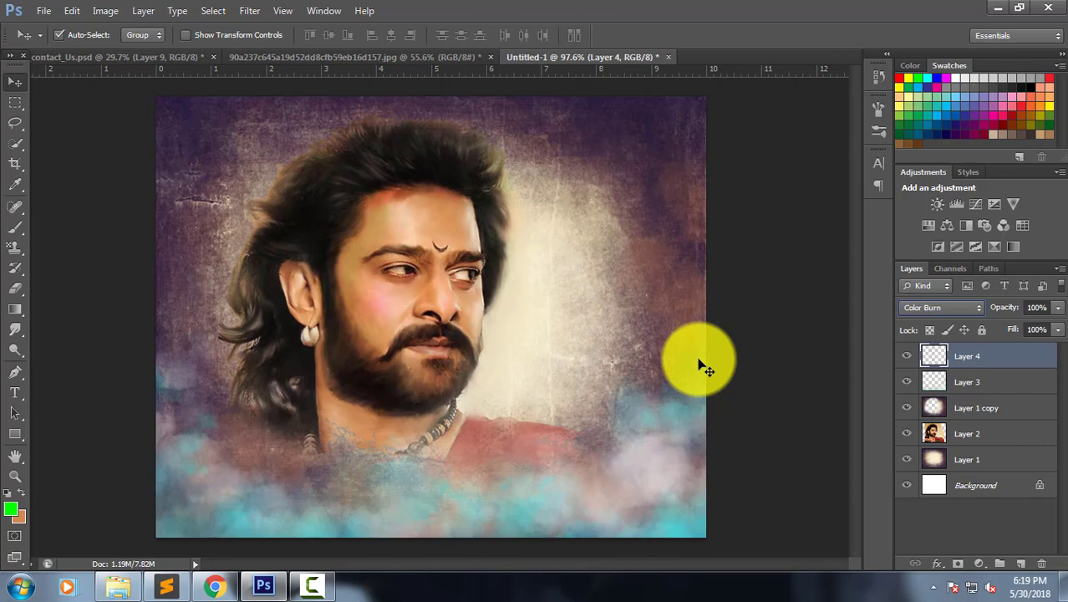